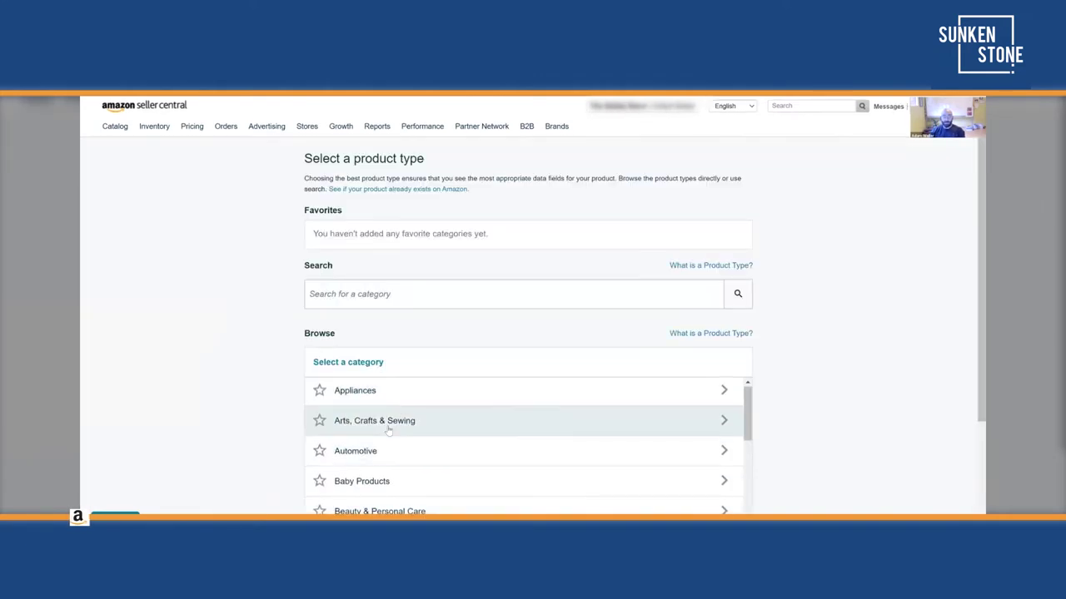
Browse the product categories and select the product type Appliances > Dishwashers > Portable Dishwashers
scroll(388, 431, "down", 1)
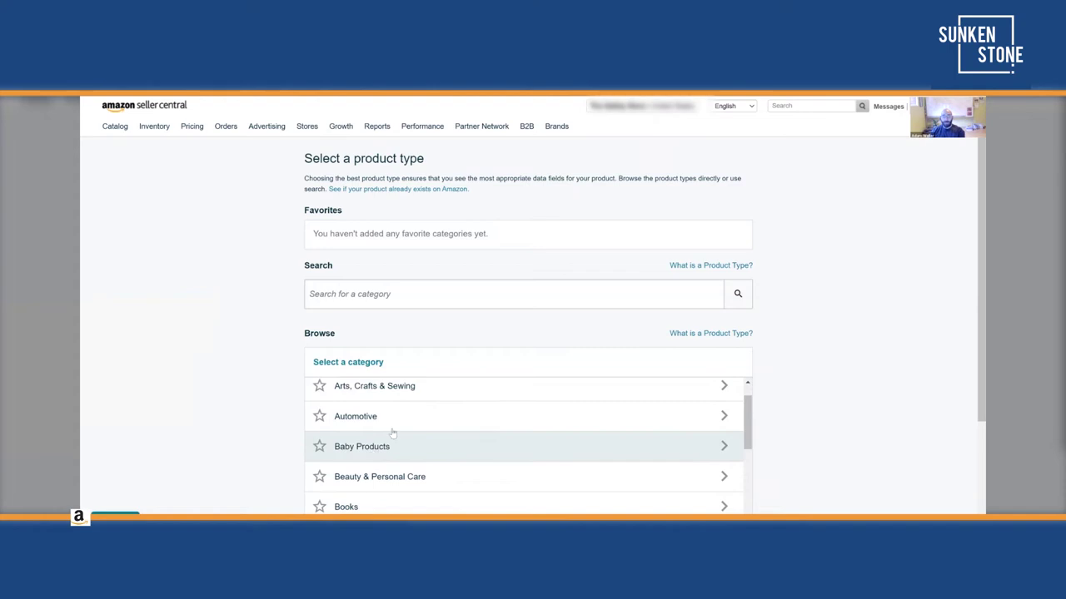
scroll(394, 447, "down", 1)
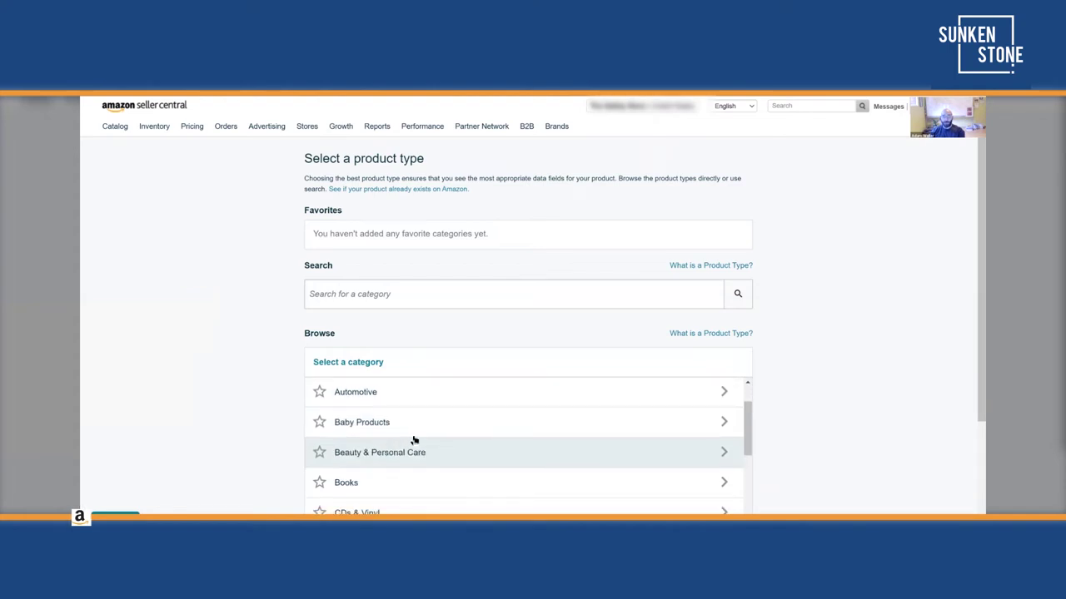
scroll(428, 452, "down", 1)
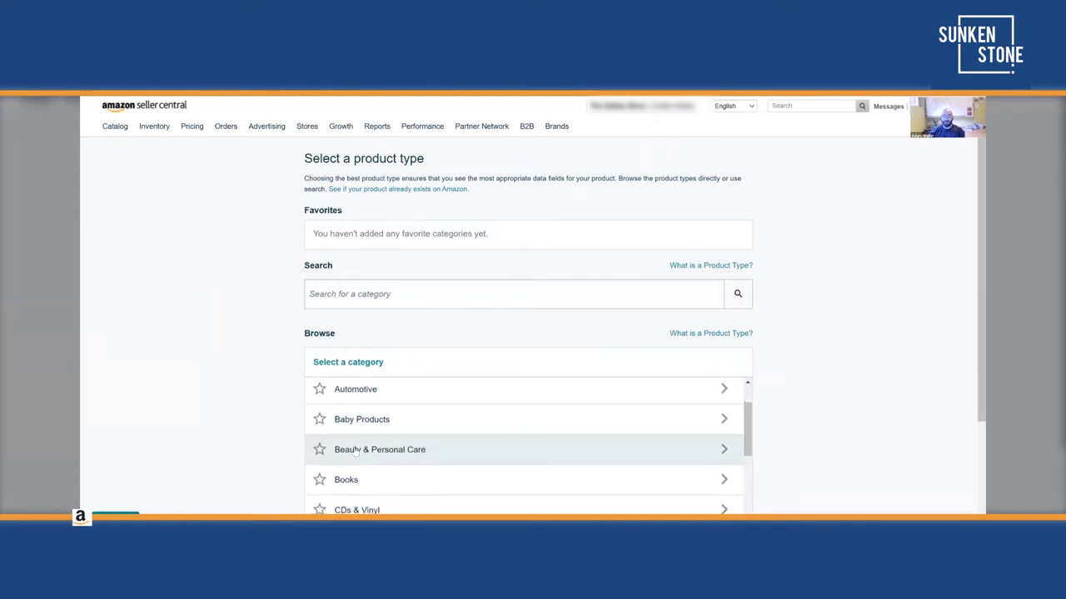
scroll(398, 436, "up", 2)
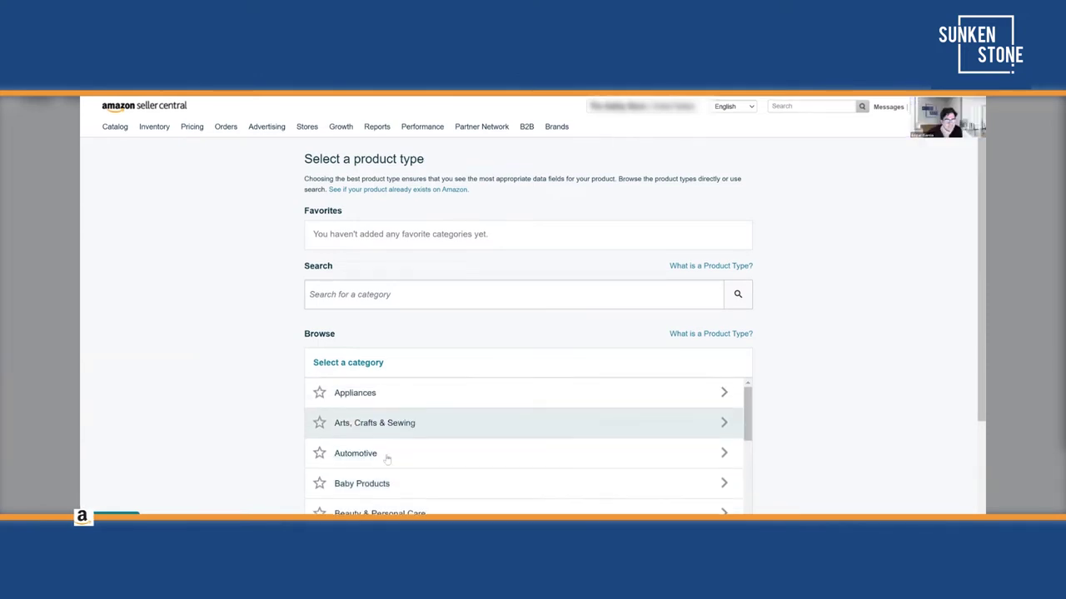
left_click(391, 403)
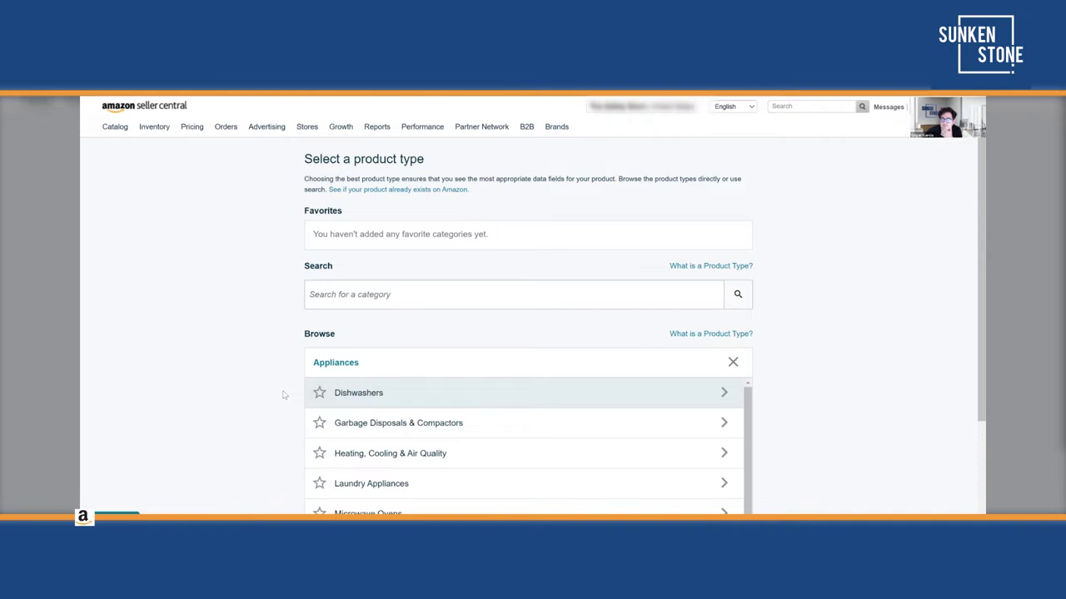
scroll(428, 262, "down", 2)
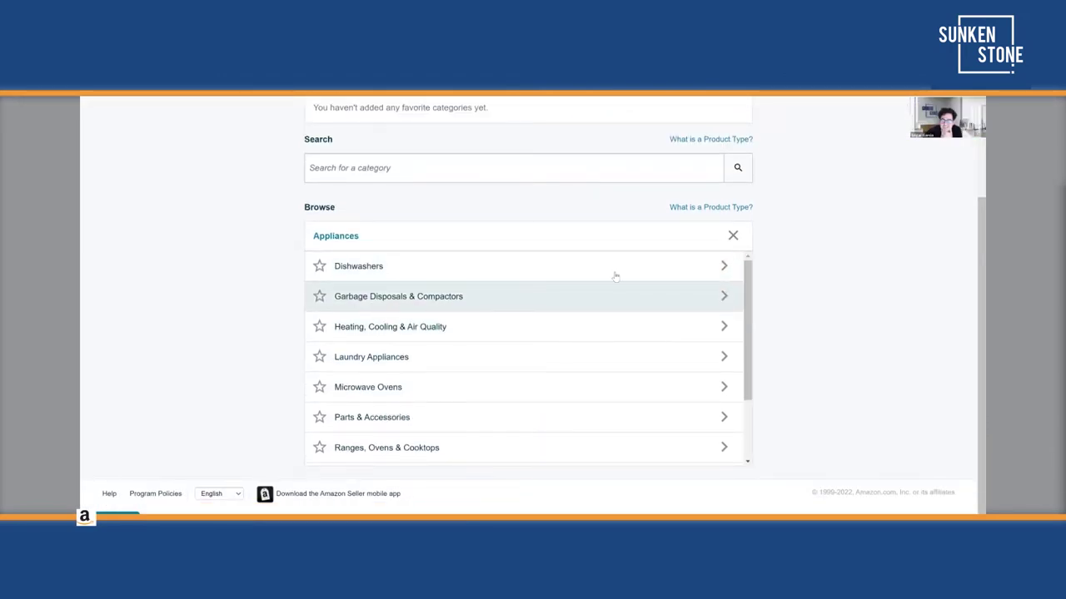
left_click(296, 265)
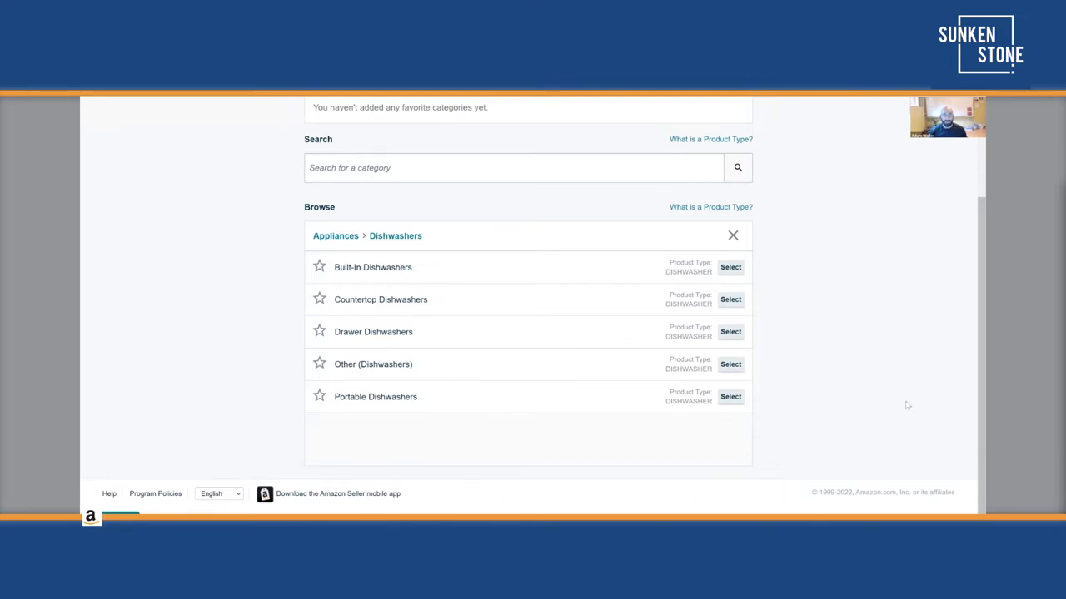
left_click(730, 398)
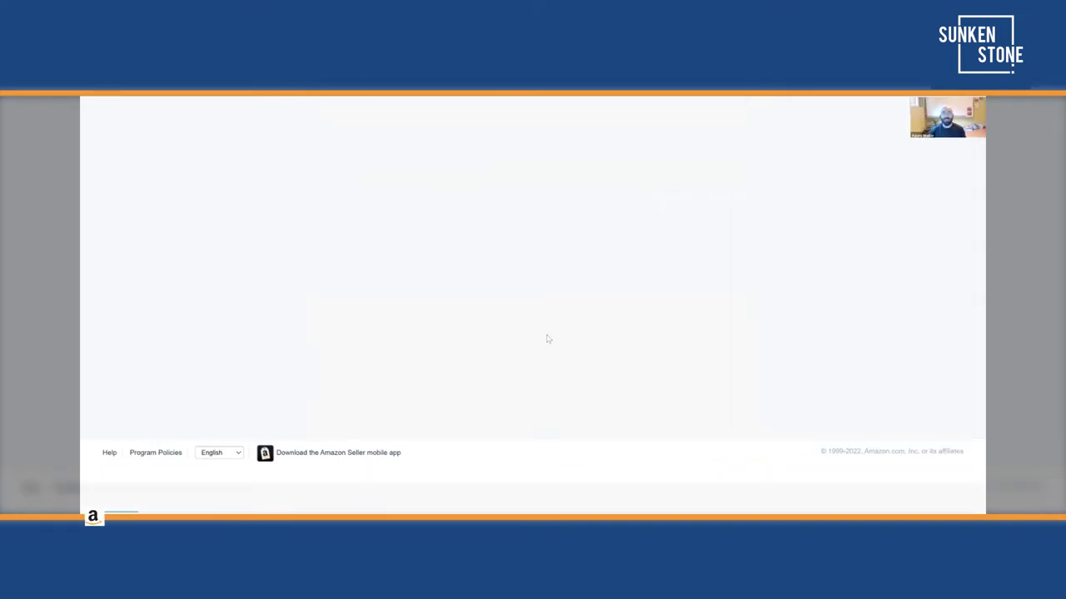
left_click(492, 279)
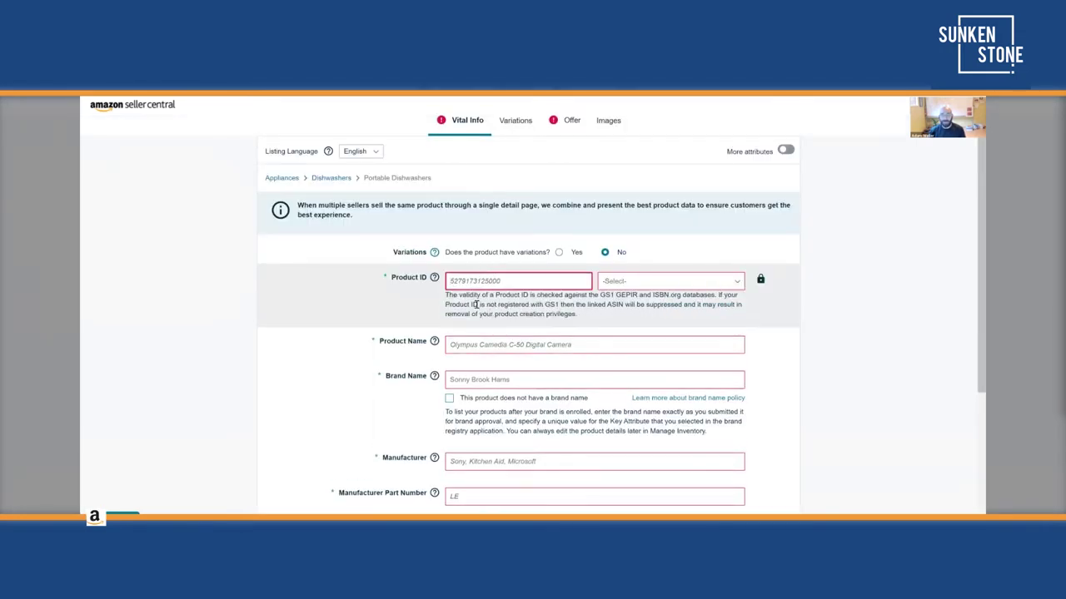
left_click(657, 284)
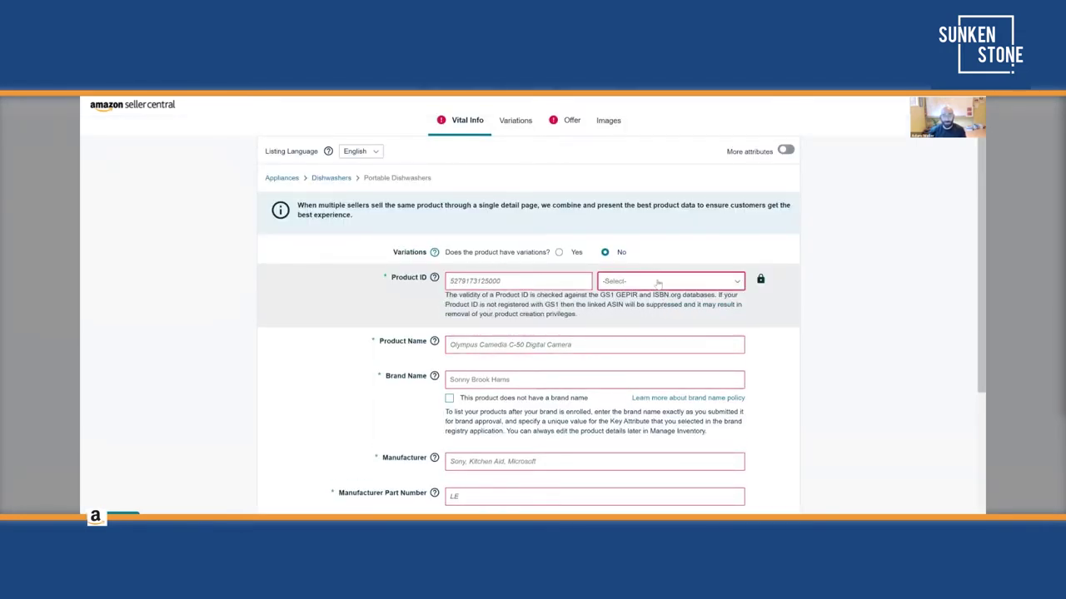
left_click(658, 284)
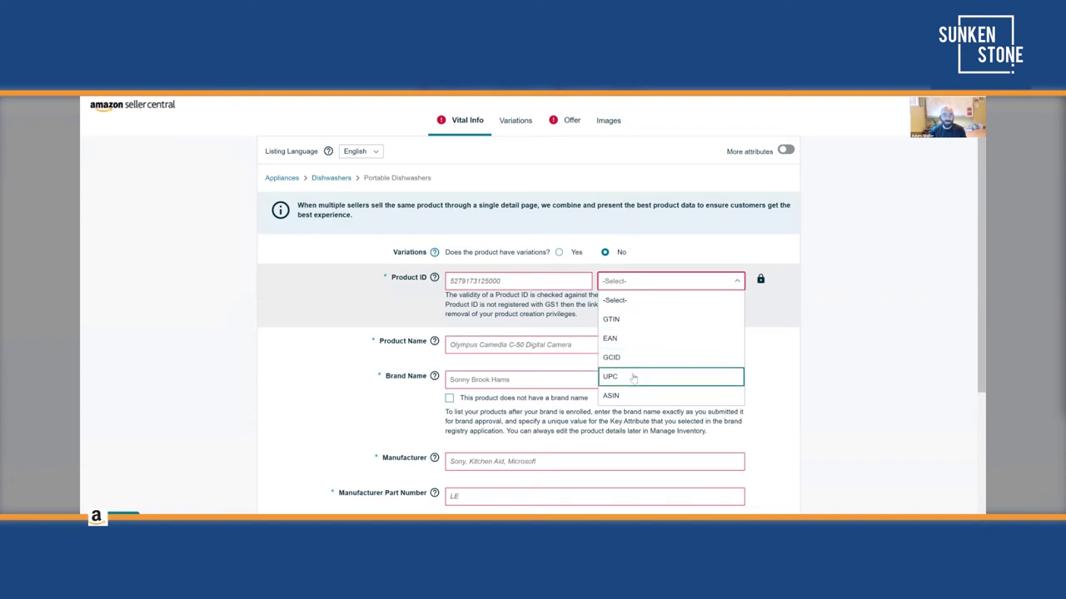
left_click(633, 378)
left_click(511, 283)
type("54654564564")
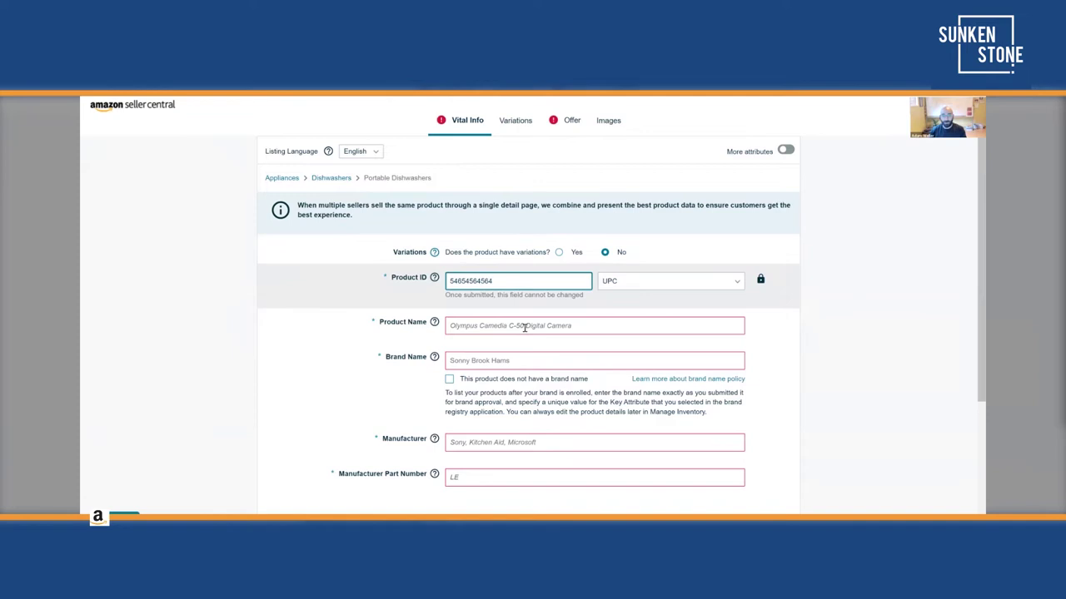
Enter "Ed's Washers" as the product name and "Ed's Appliances" as the brand name
left_click(523, 327)
type("Ed's Wahs")
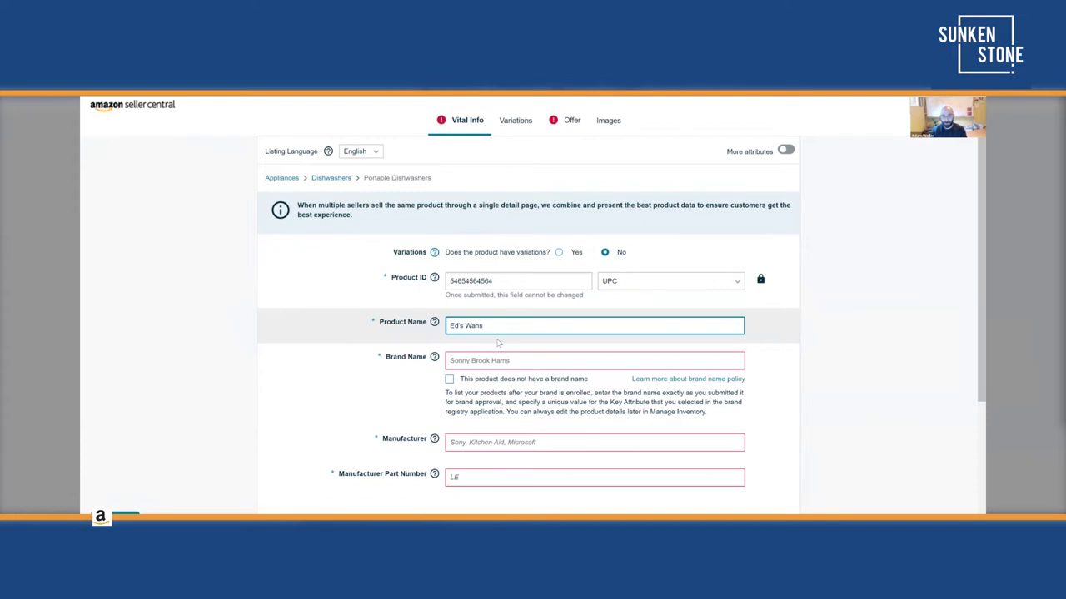
type("ehers")
key("Tab")
type("Ed's Appliances")
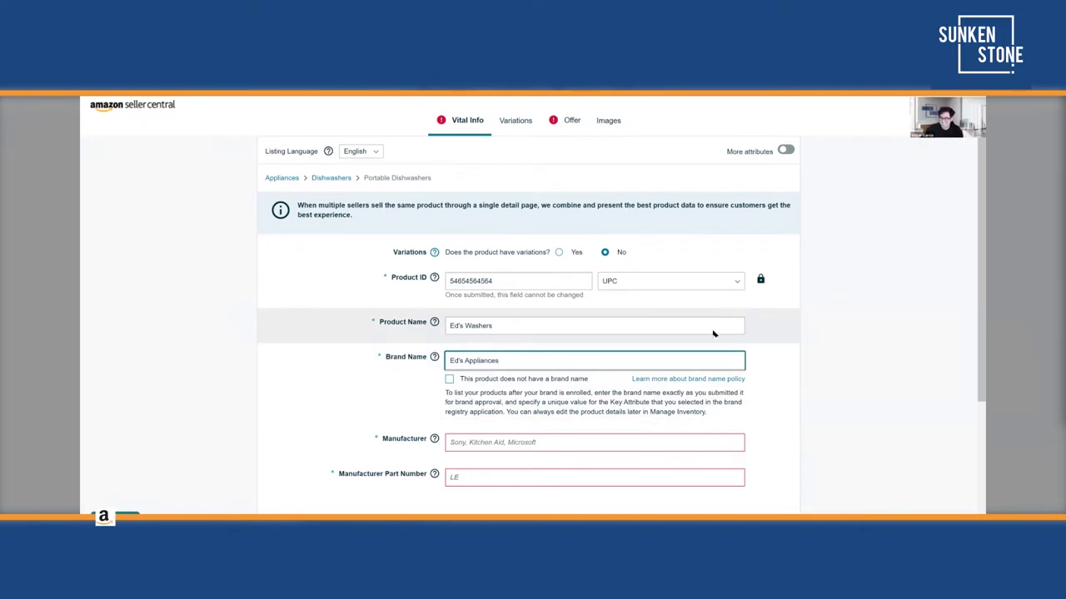
Copy the brand name "Ed's Appliances" into the manufacturer field
scroll(528, 383, "down", 2)
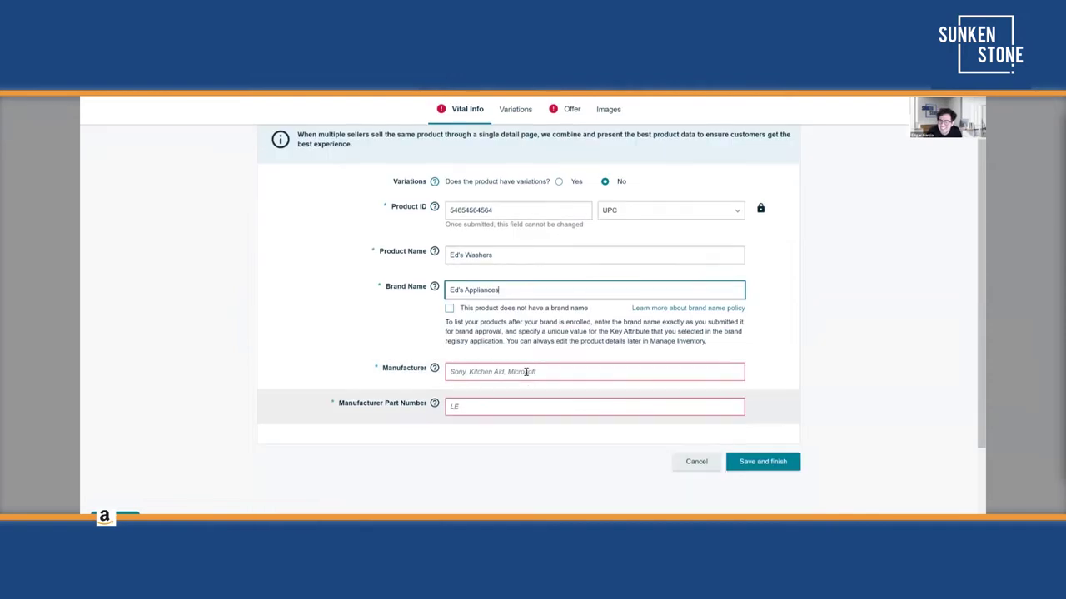
left_click_drag(505, 291, 442, 301)
key("ctrl+c")
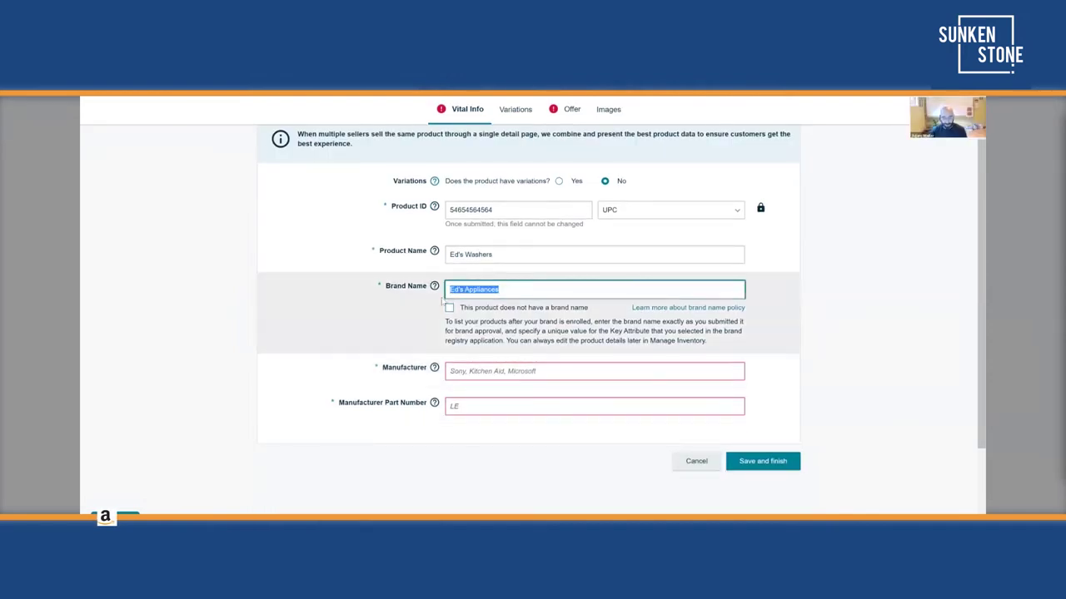
left_click(506, 372)
key("ctrl+v")
Enter PDW1 as the manufacturer part number, try to save the listing and go to the first item requiring attention
left_click(508, 403)
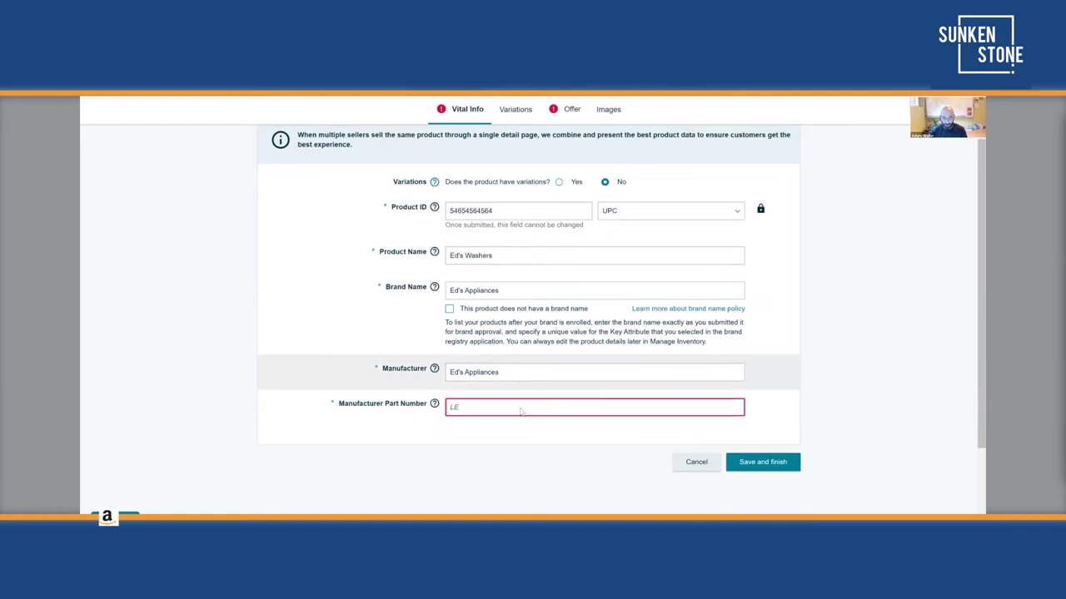
type("PDW1")
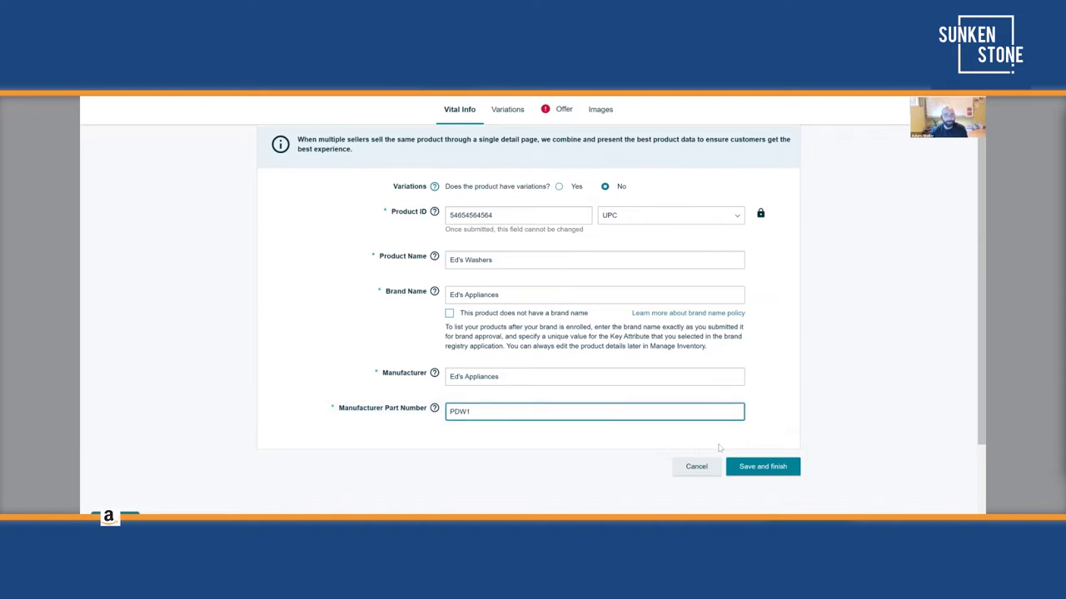
left_click(771, 471)
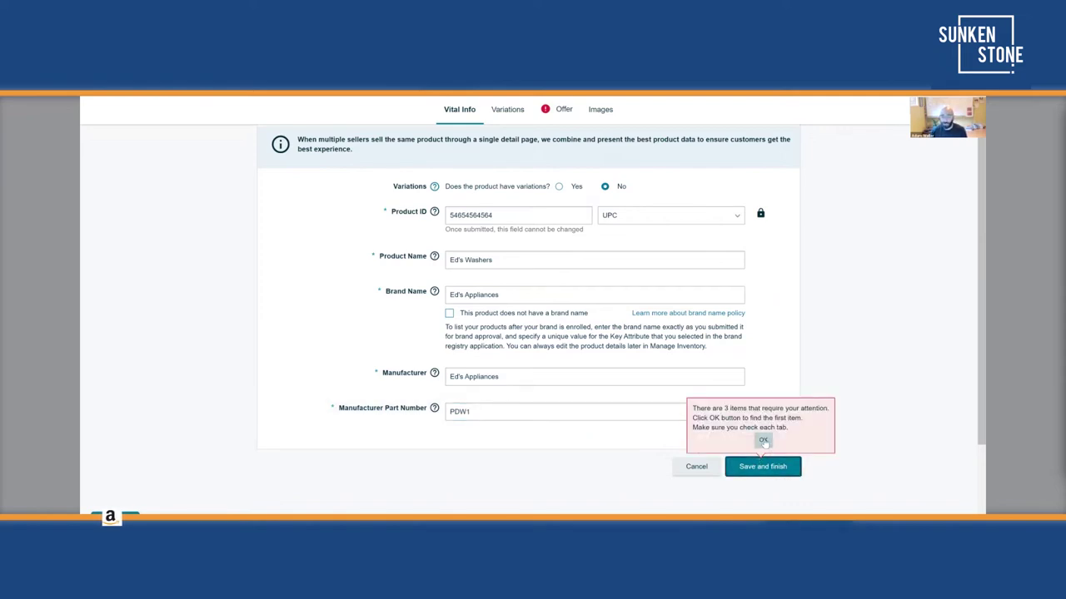
left_click(763, 440)
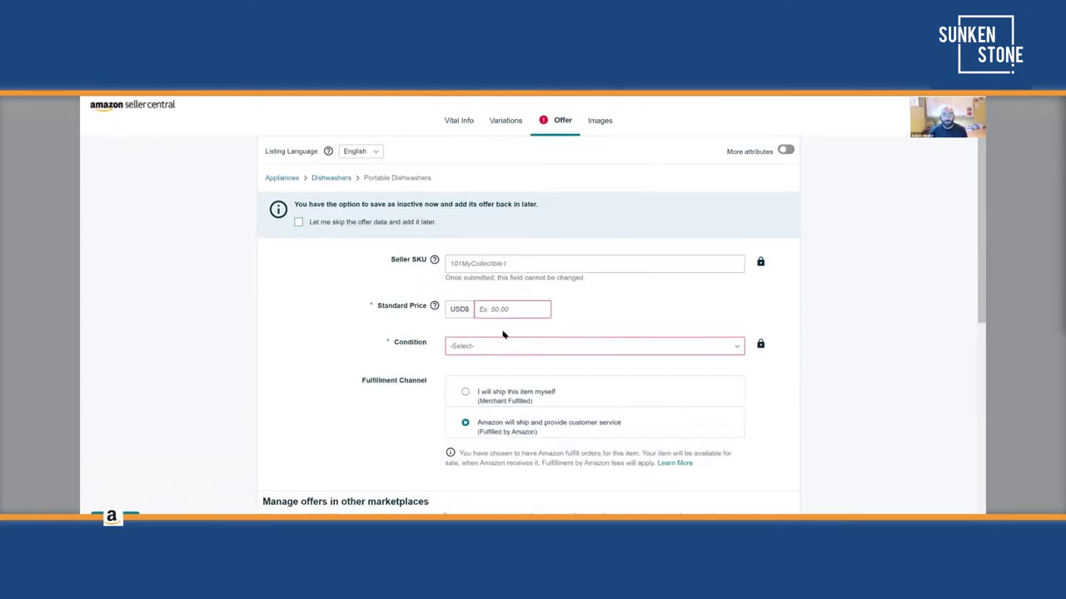
Enter EDAPDW1-1 as the seller SKU of the offer
left_click(495, 263)
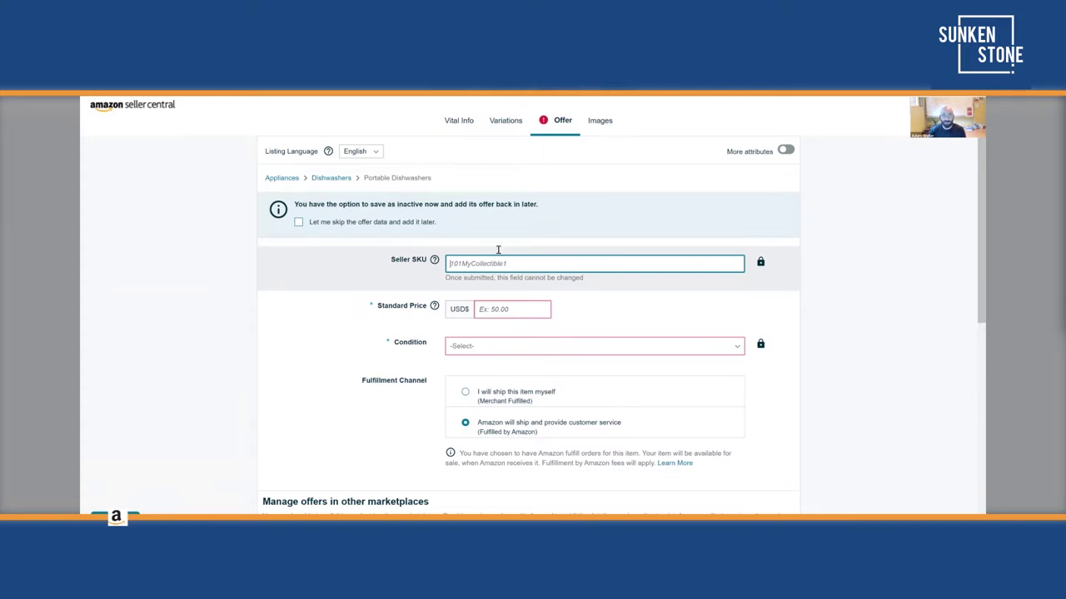
type("E")
key("BackSpace")
type("ED")
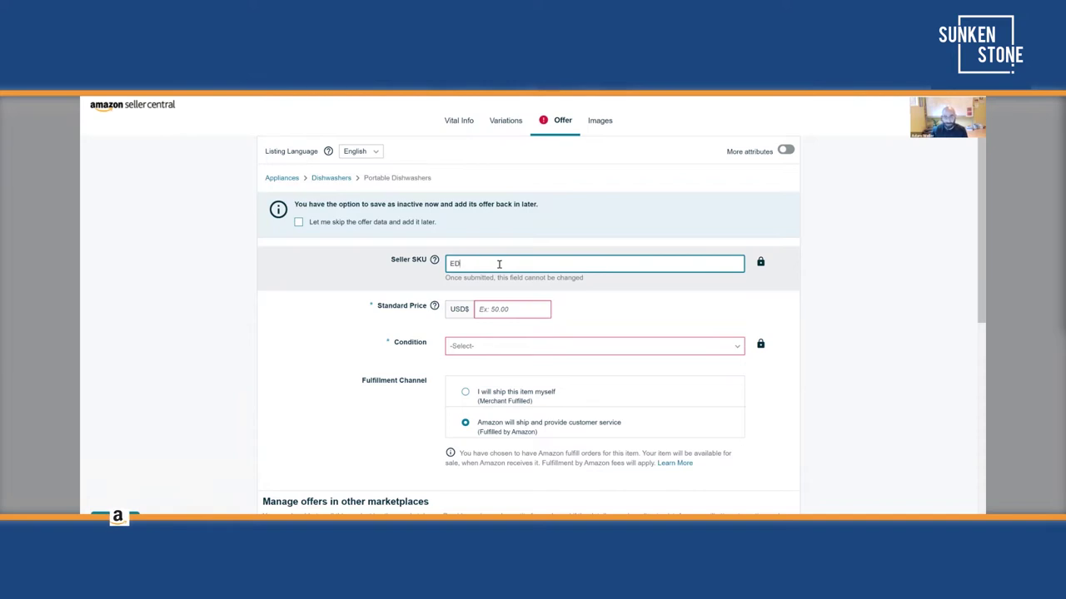
left_click(537, 317)
scroll(537, 321, "down", 5)
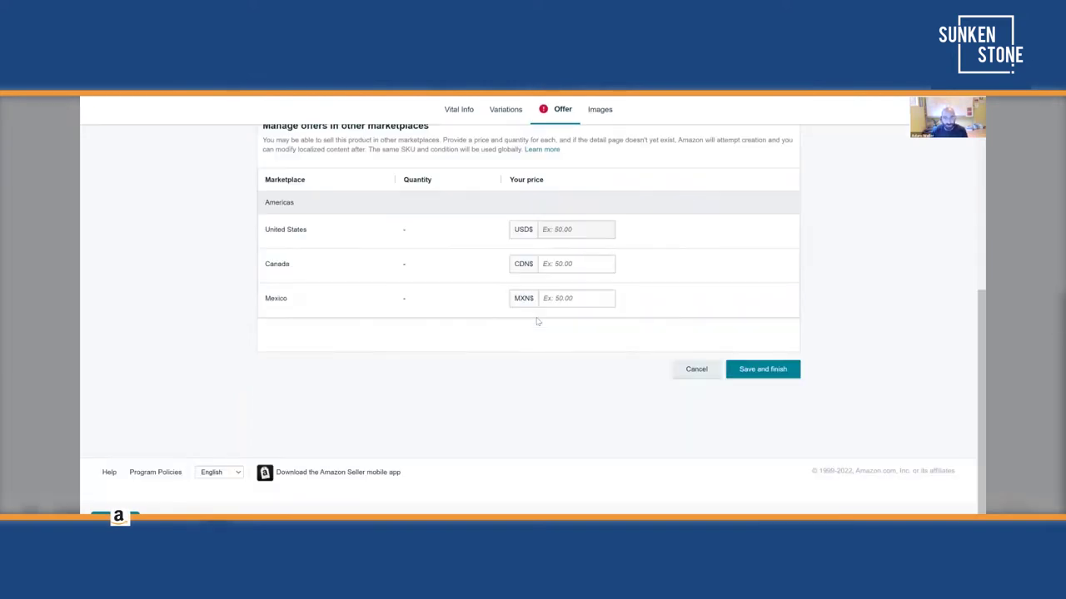
scroll(538, 321, "up", 5)
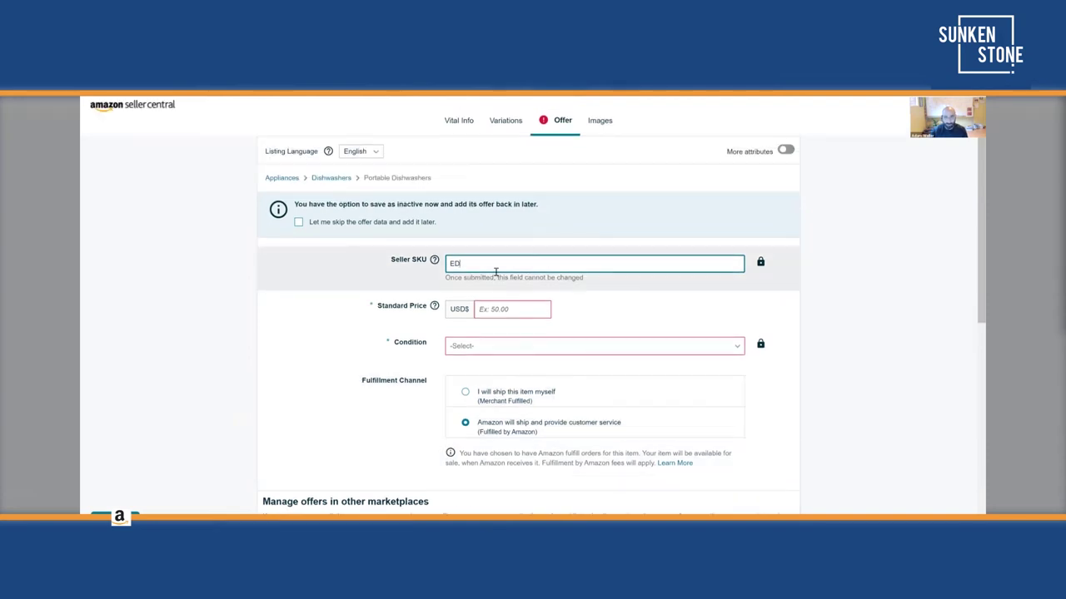
type("APDW1-1")
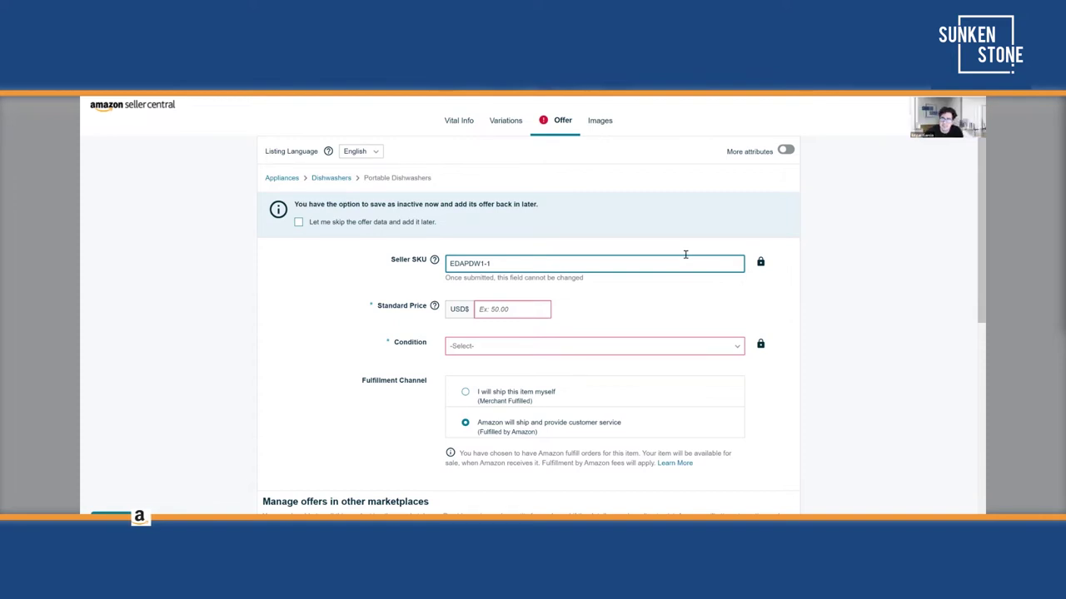
Set the offer's standard price to 999.99 USD and its condition to New
type("999.99")
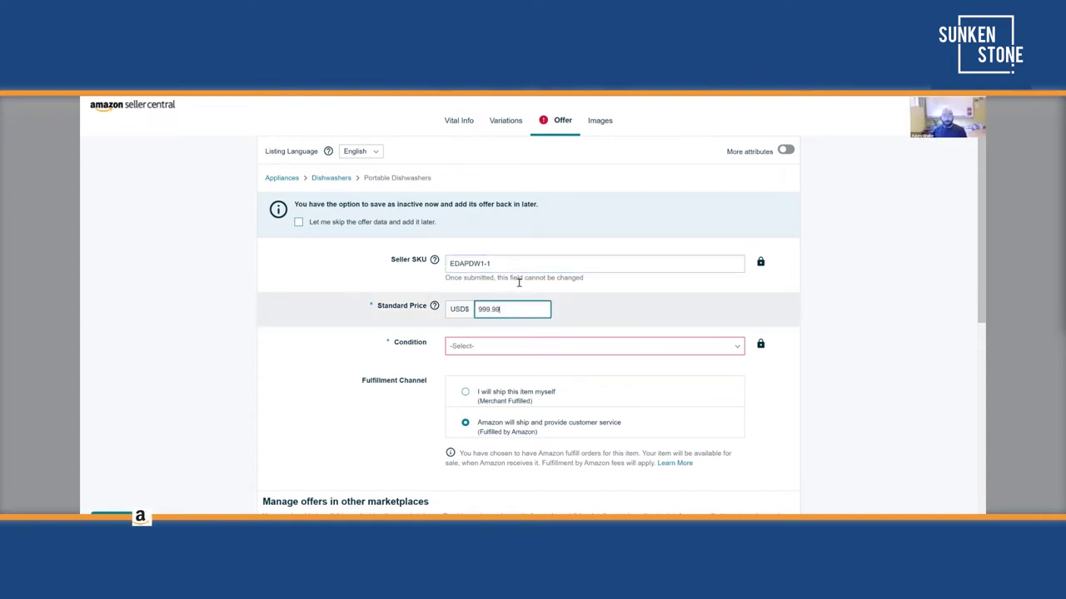
left_click(528, 348)
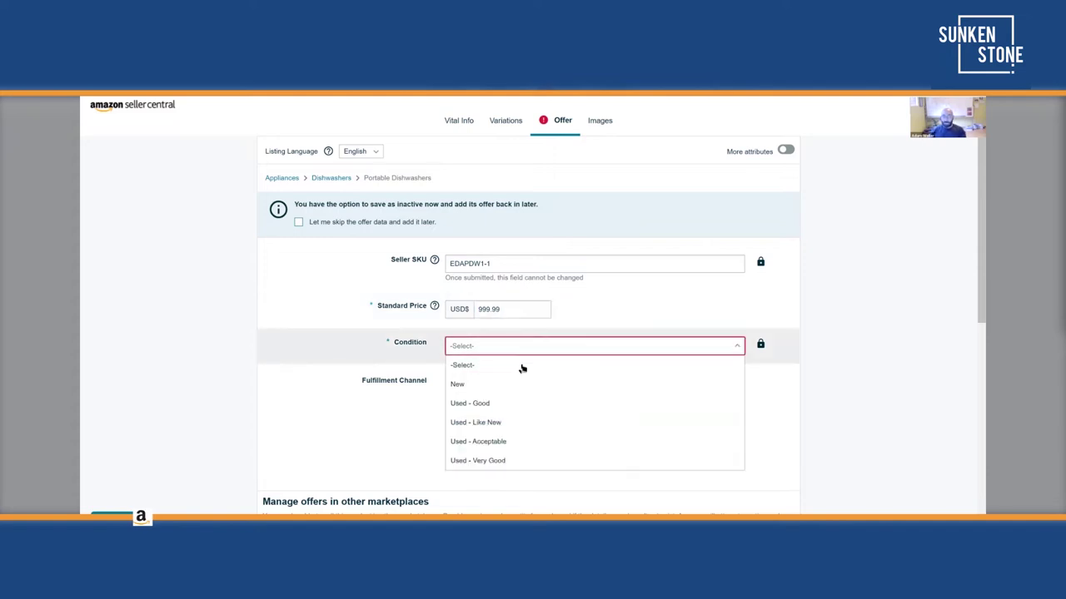
left_click(509, 387)
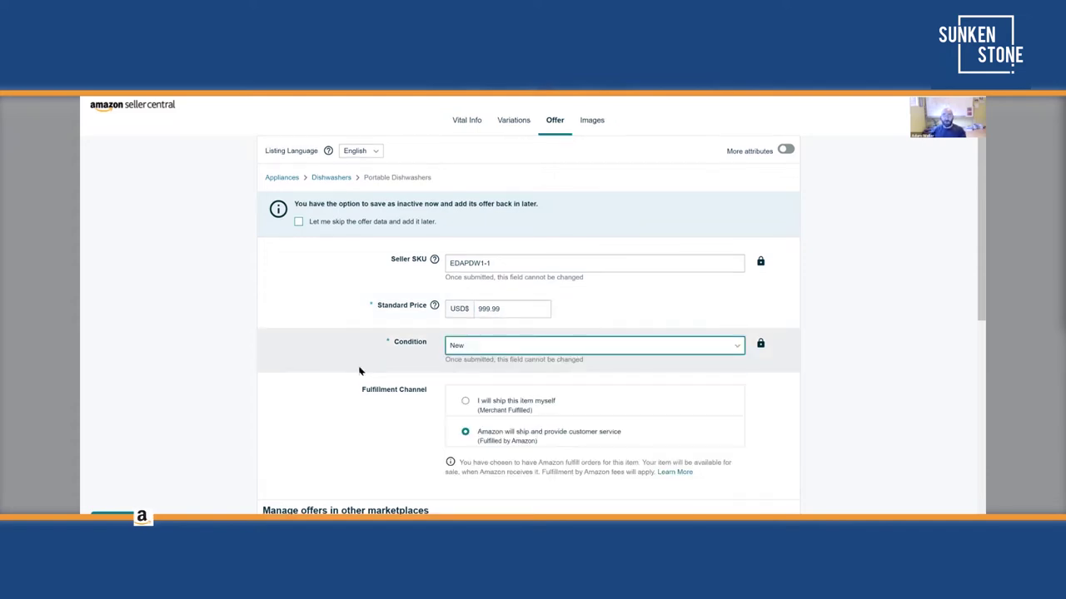
Try to save the listing with Amazon fulfillment kept and return to the flagged Vital Info section
scroll(511, 388, "down", 3)
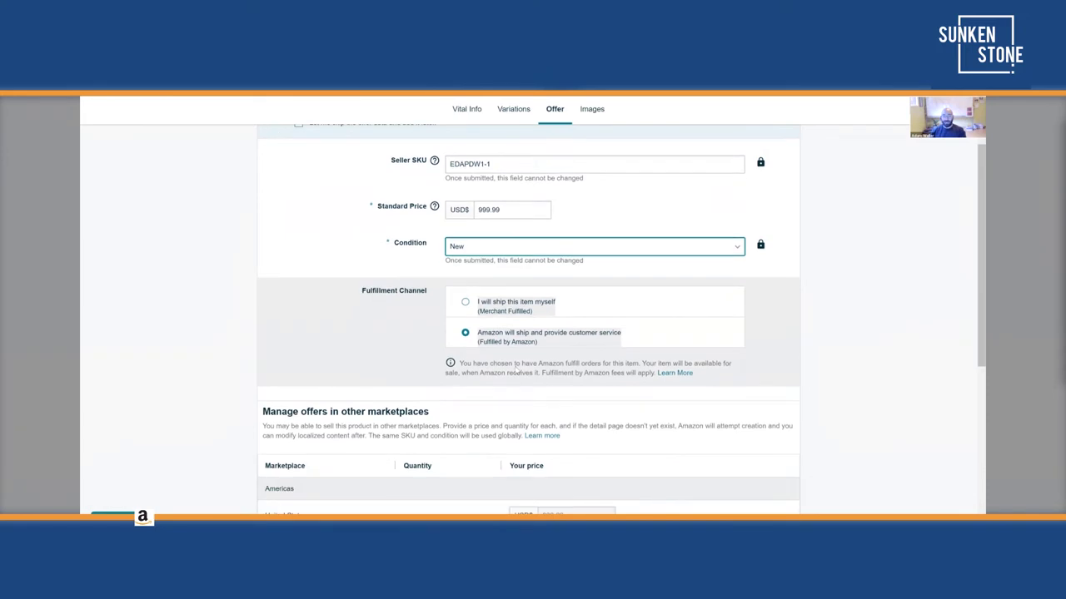
scroll(516, 372, "down", 5)
left_click(766, 369)
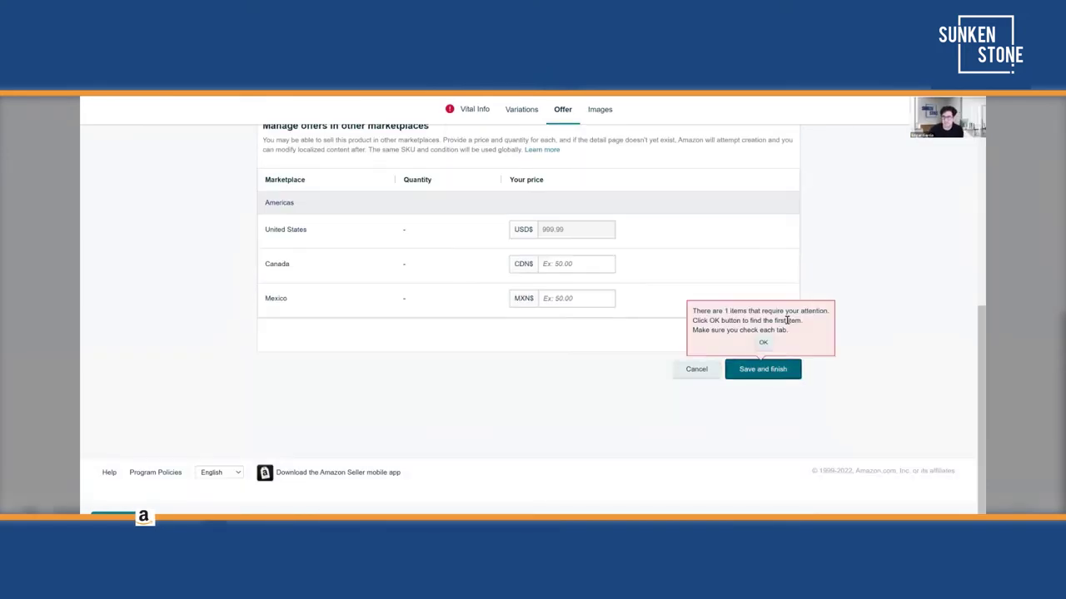
scroll(801, 334, "up", 10)
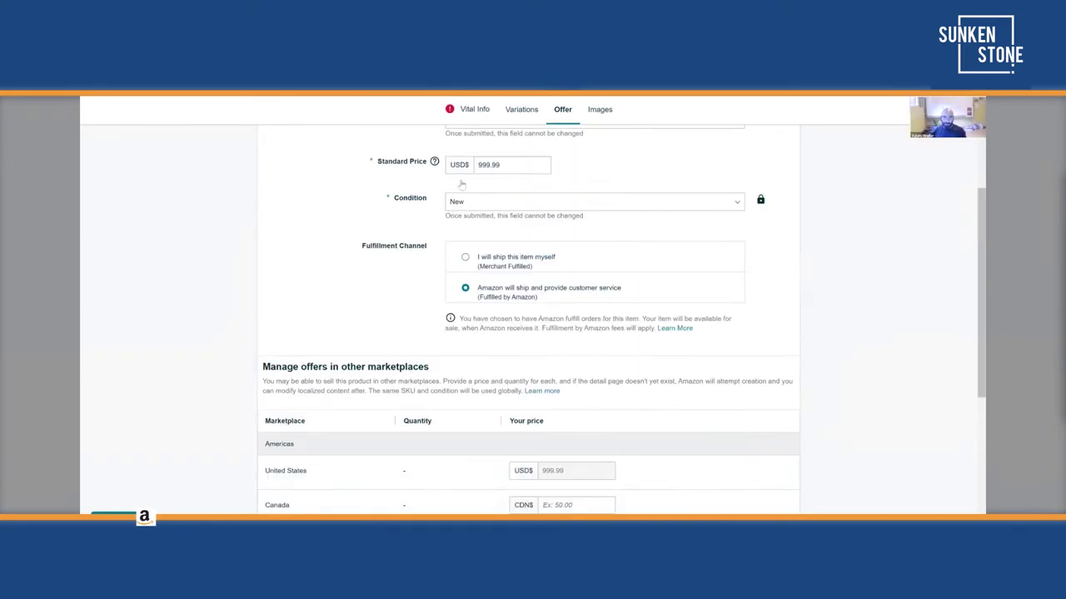
left_click(473, 170)
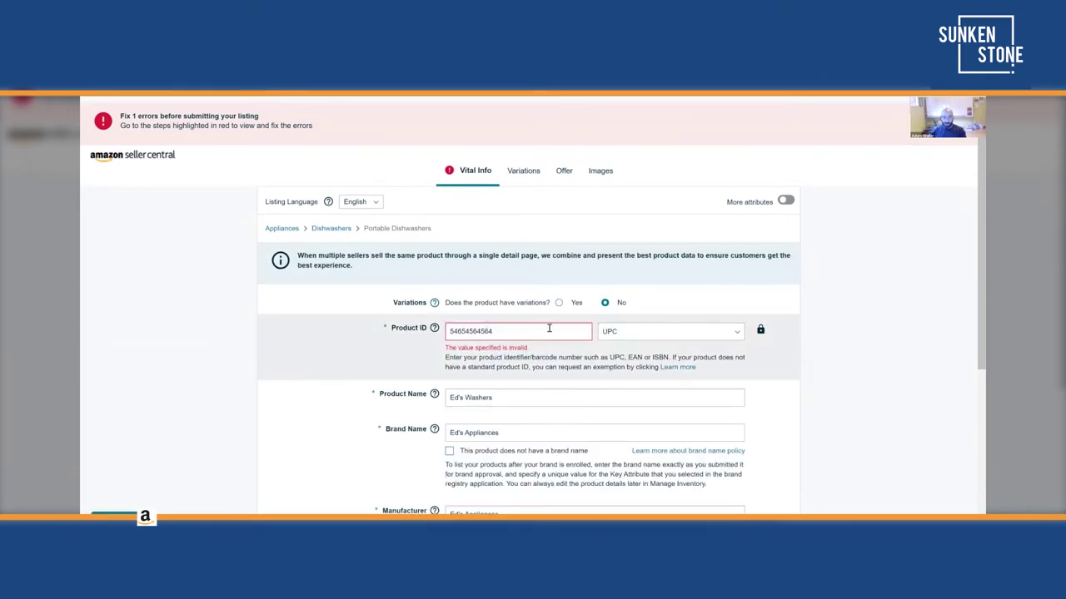
left_click_drag(493, 331, 464, 333)
left_click(463, 333)
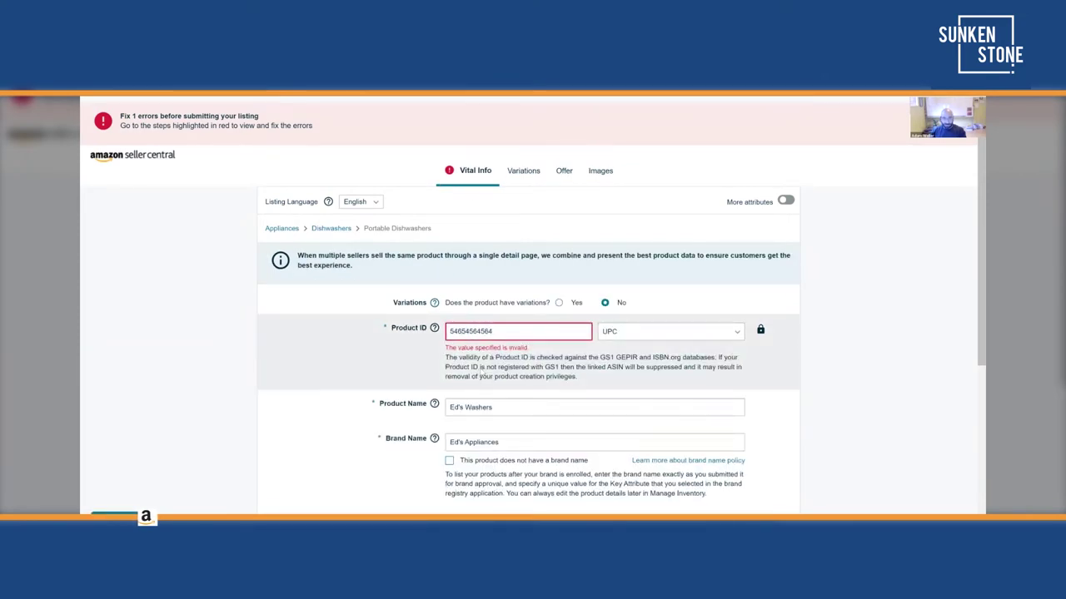
left_click(445, 329)
type("0")
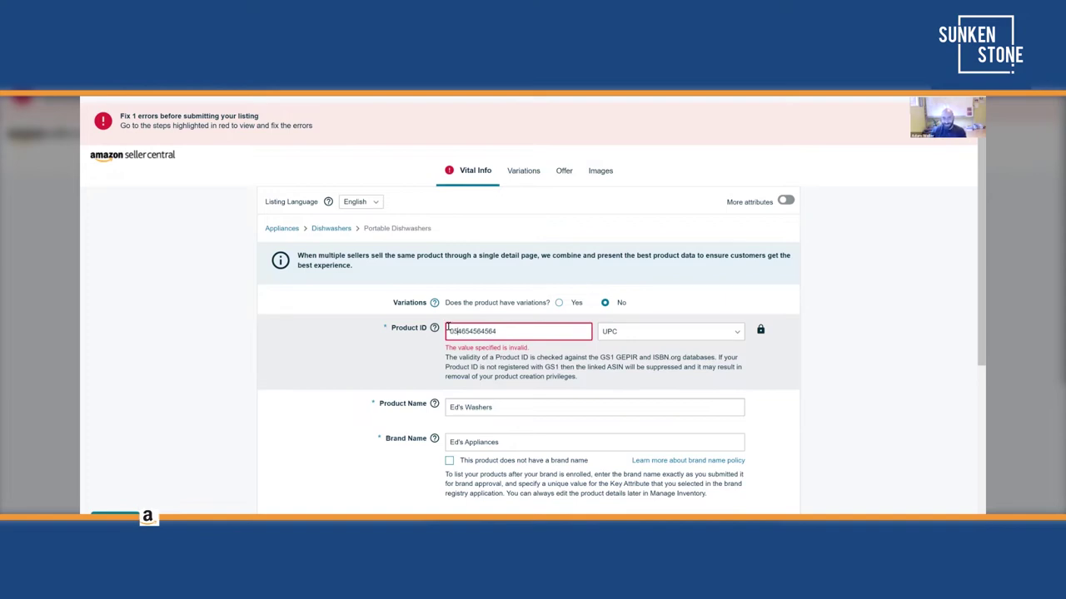
type("000")
key("Delete")
key("Delete")
key("Delete")
key("Delete")
key("Delete")
key("Delete")
key("Delete")
key("Delete")
key("Delete")
type("5555")
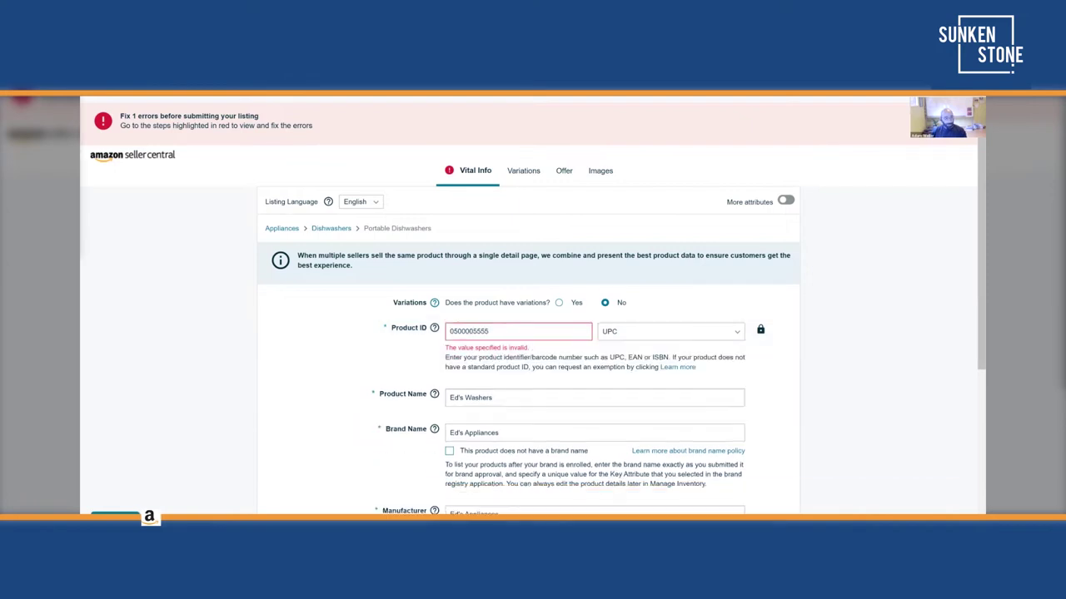
double_click(524, 336)
key("ctrl+v")
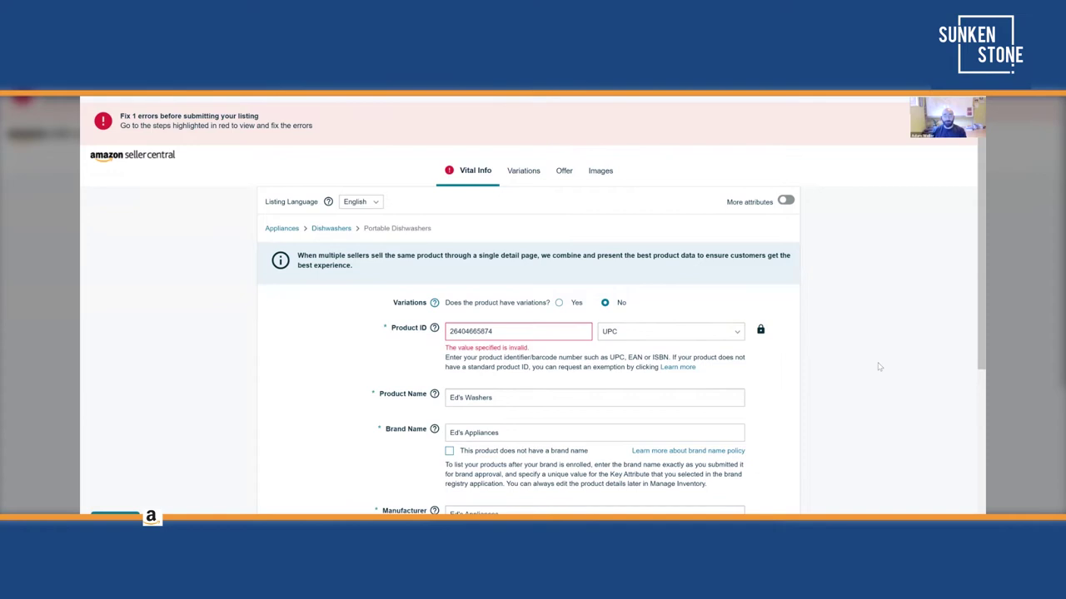
scroll(824, 409, "down", 3)
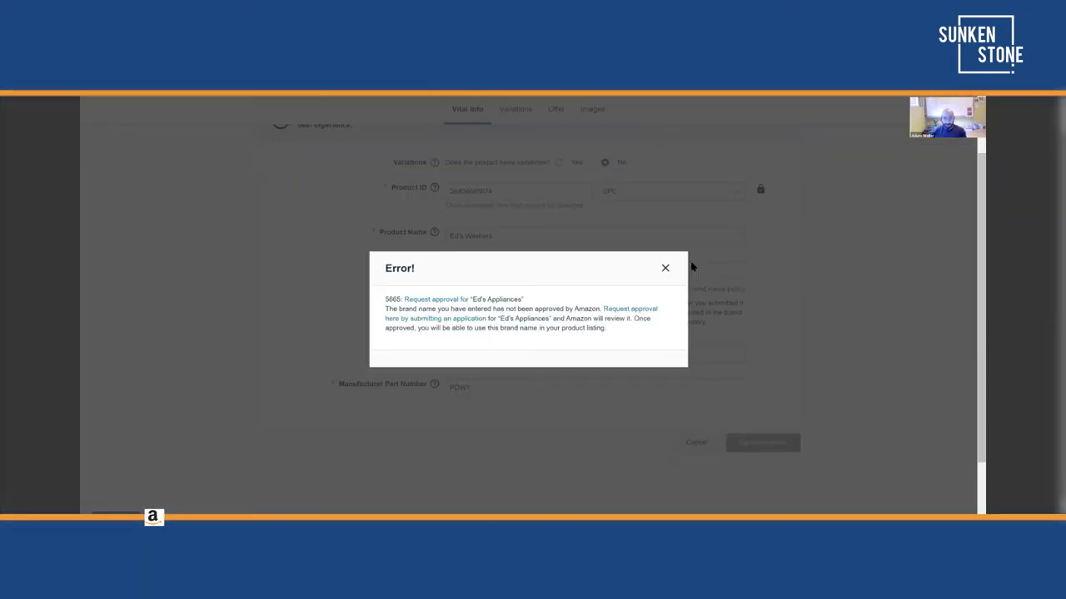
Review the brand approval application for Ed's Appliances and return to the listing's vital info form
left_click(436, 317)
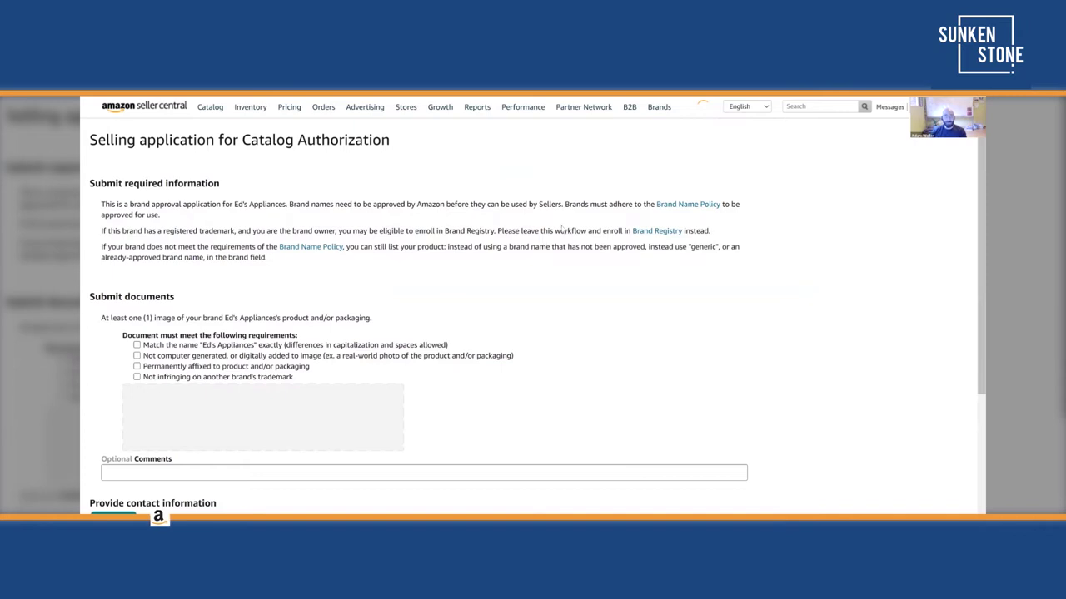
scroll(562, 230, "down", 3)
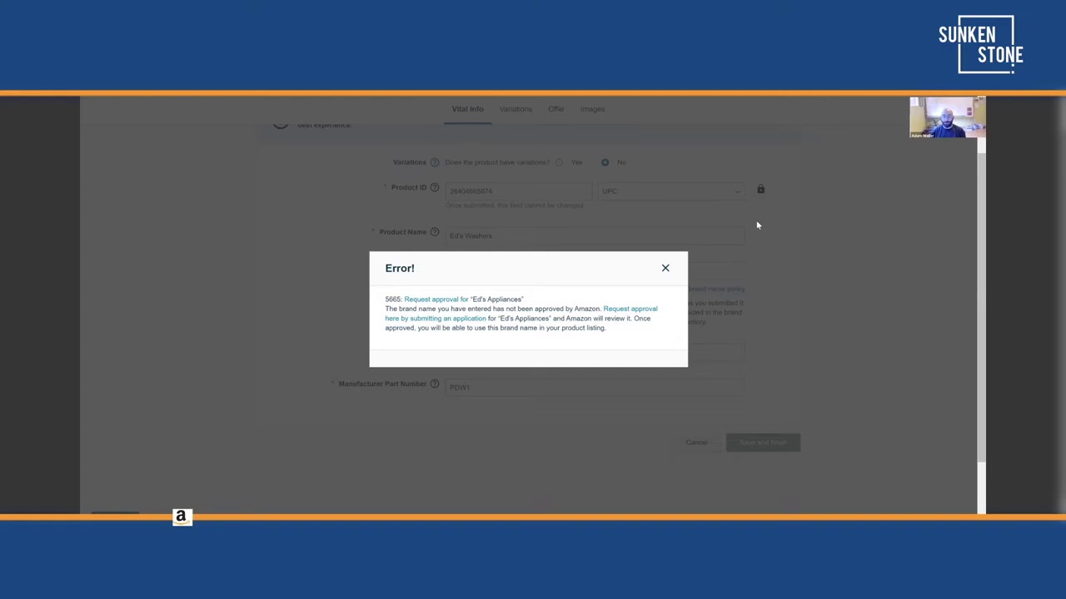
left_click(829, 293)
scroll(784, 283, "up", 1)
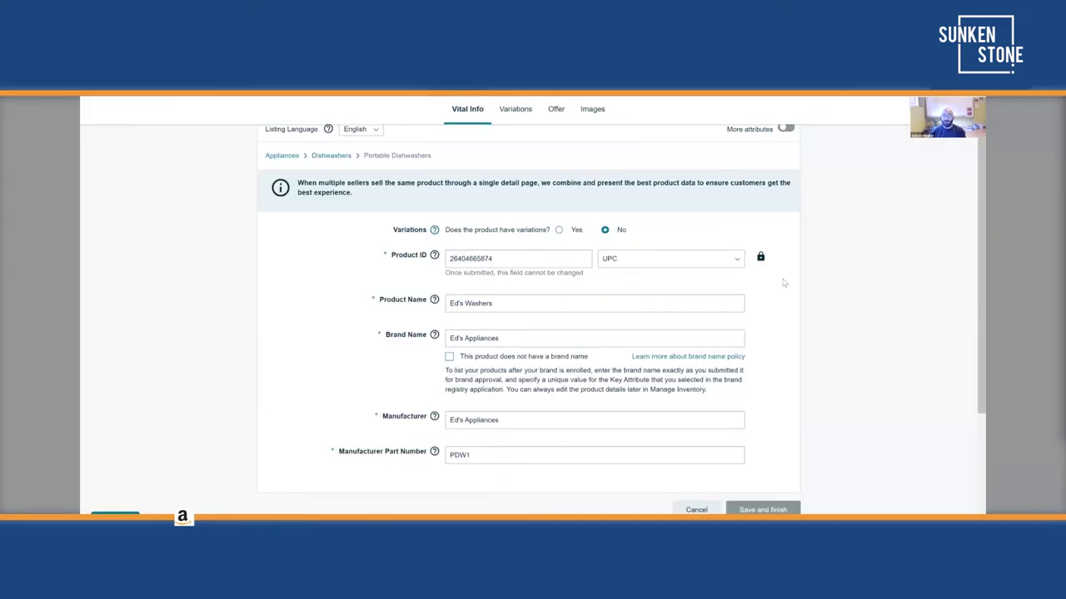
scroll(115, 112, "up", 1)
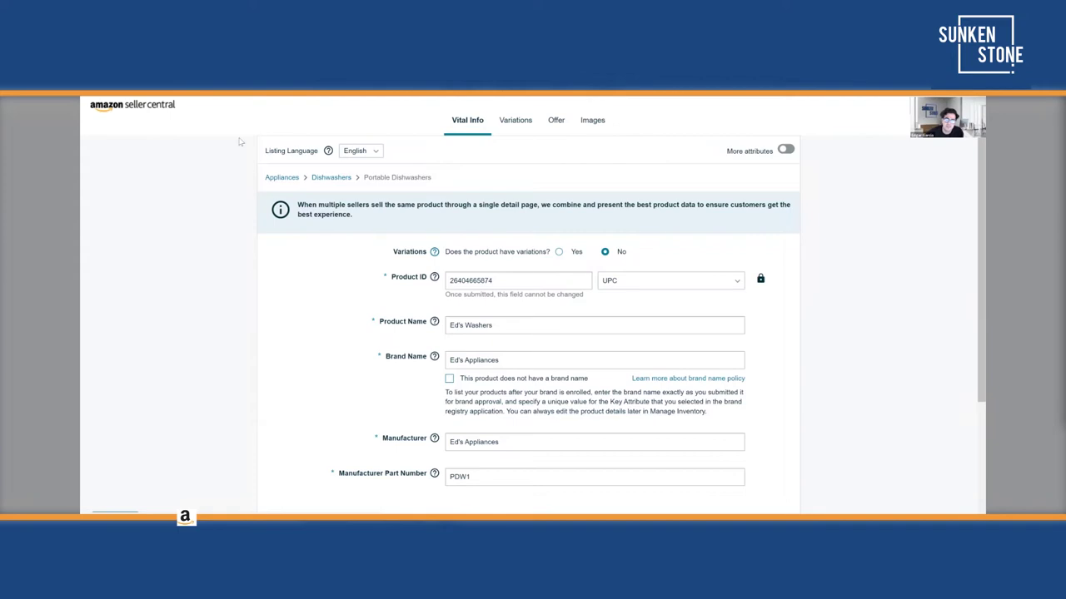
Leave the single-product form and open the page for adding products via upload
left_click(133, 104)
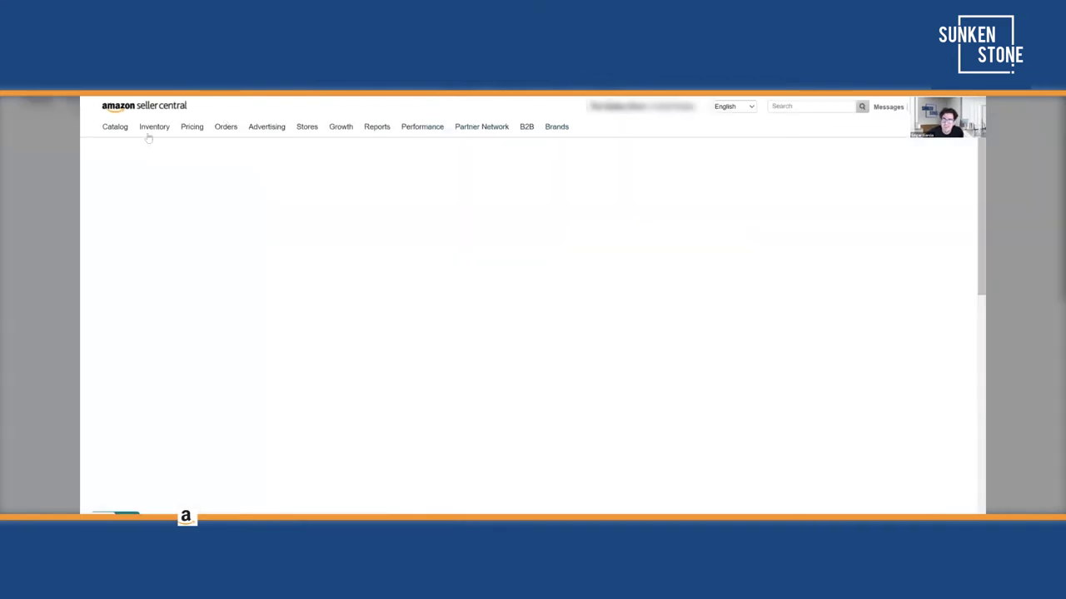
mouse_move(154, 127)
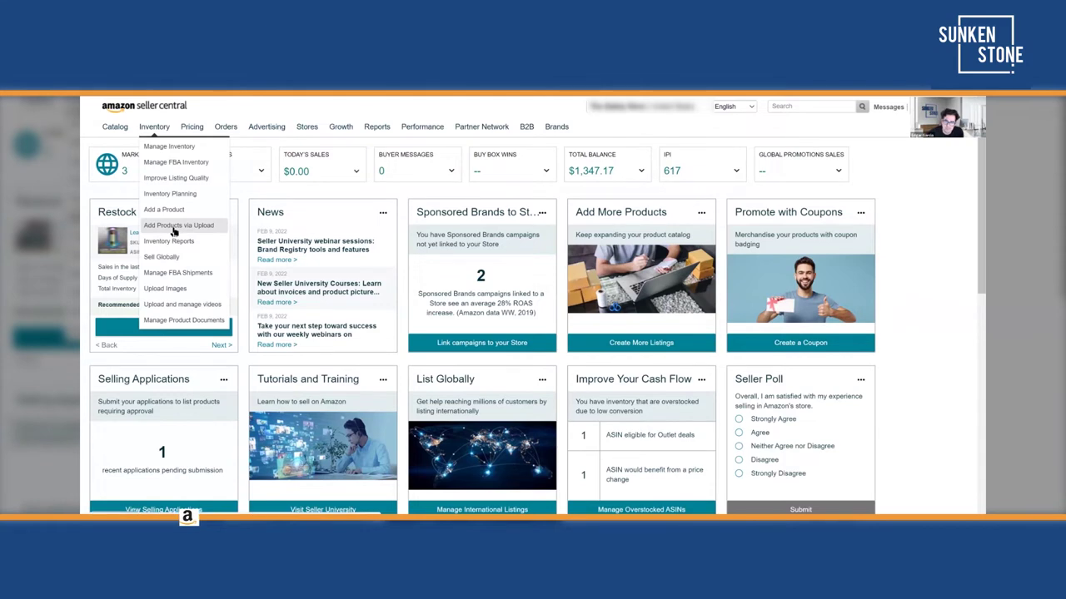
left_click(179, 225)
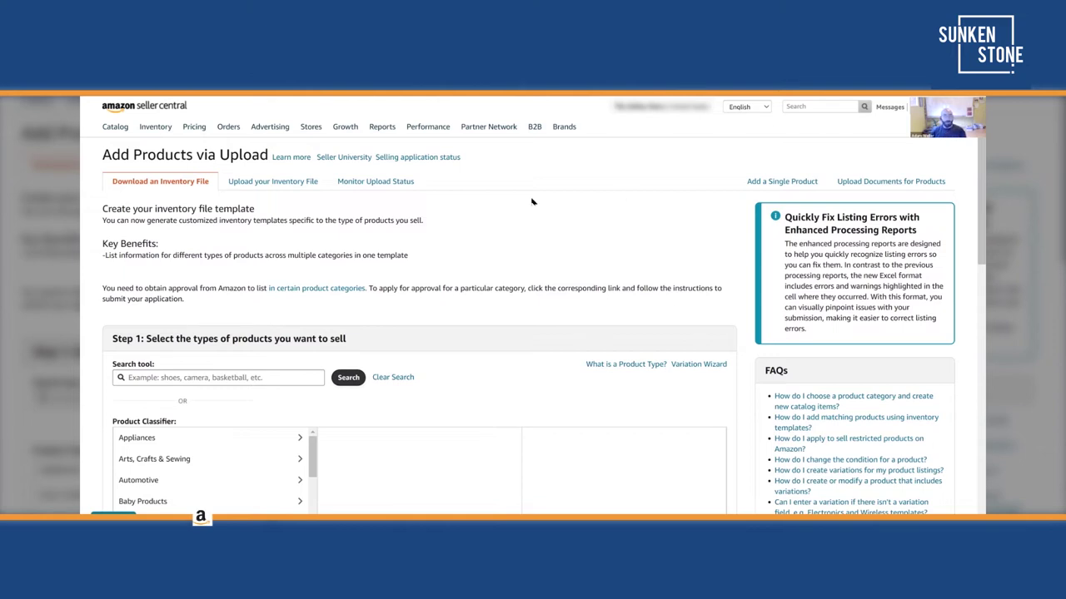
scroll(525, 206, "down", 1)
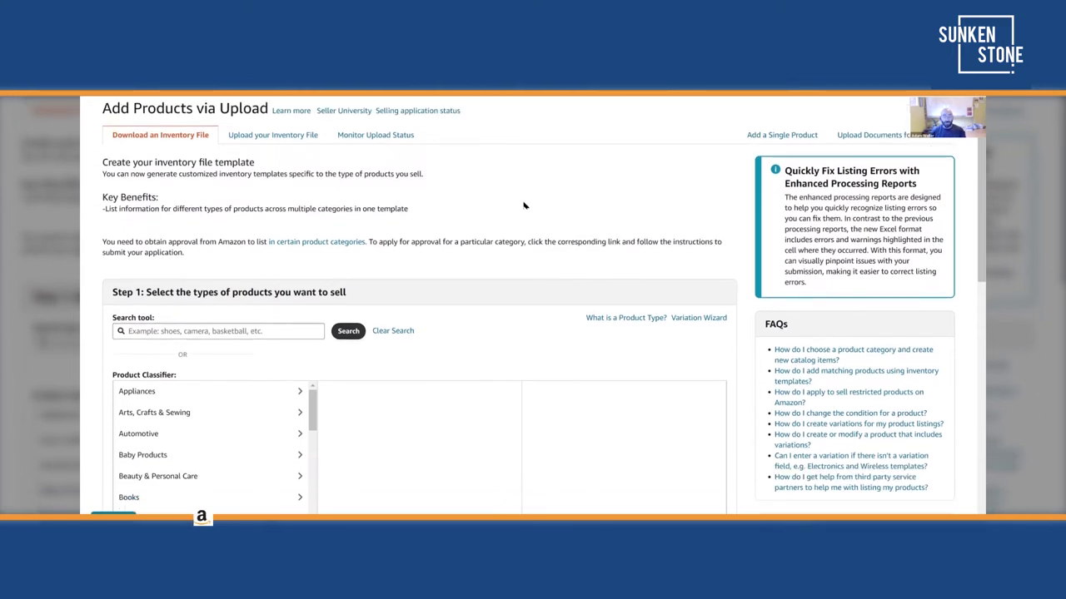
scroll(524, 206, "down", 1)
scroll(533, 212, "up", 2)
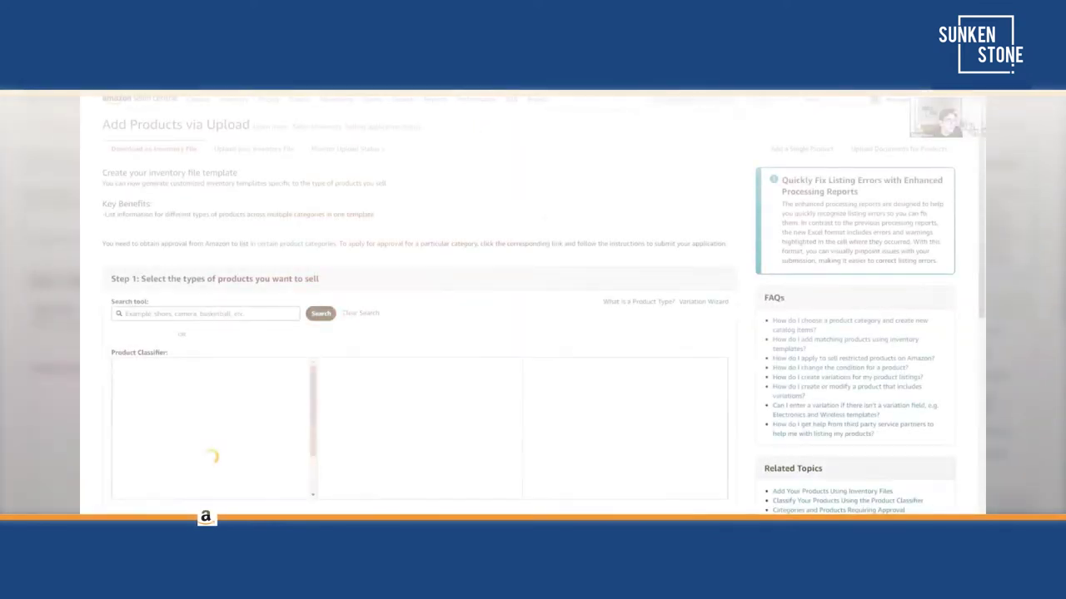
mouse_move(234, 99)
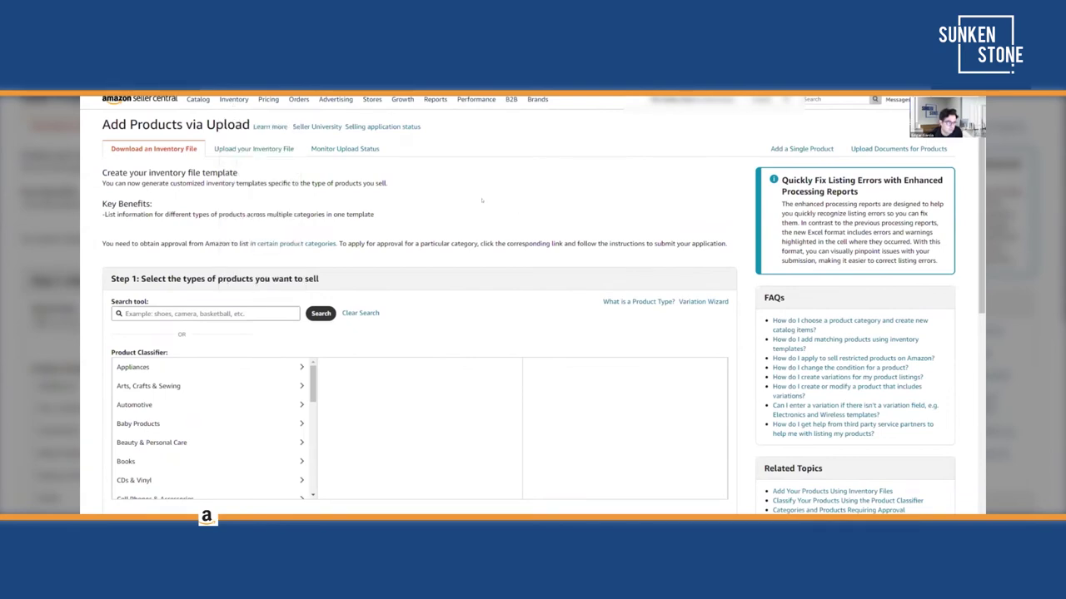
Search the product types for "portable dishwasher" and add Appliances > Dishwashers > Countertop Dishwashers to the template
scroll(465, 202, "down", 1)
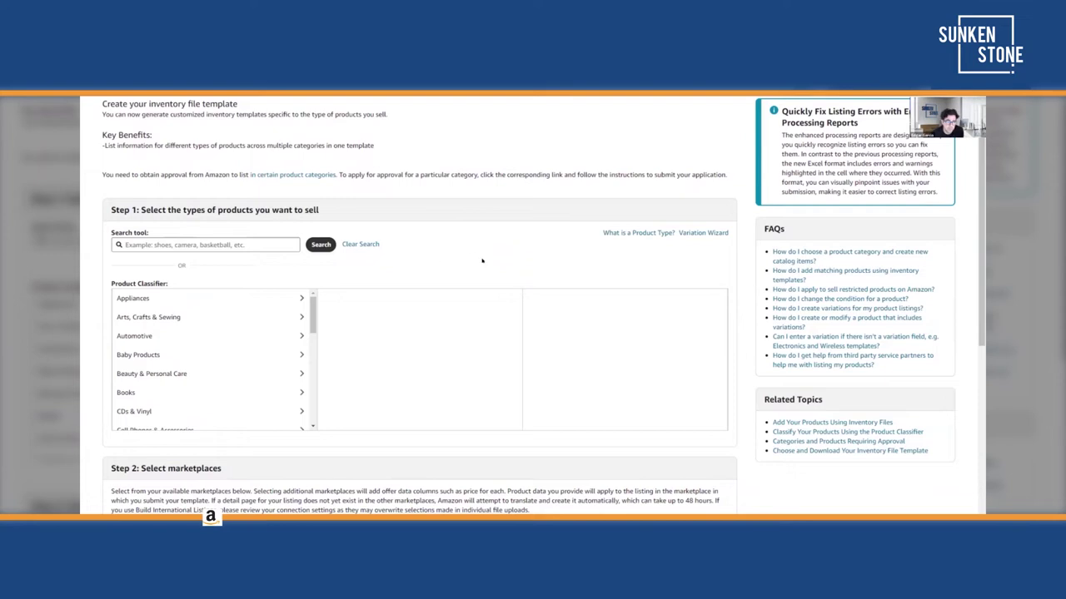
left_click(186, 243)
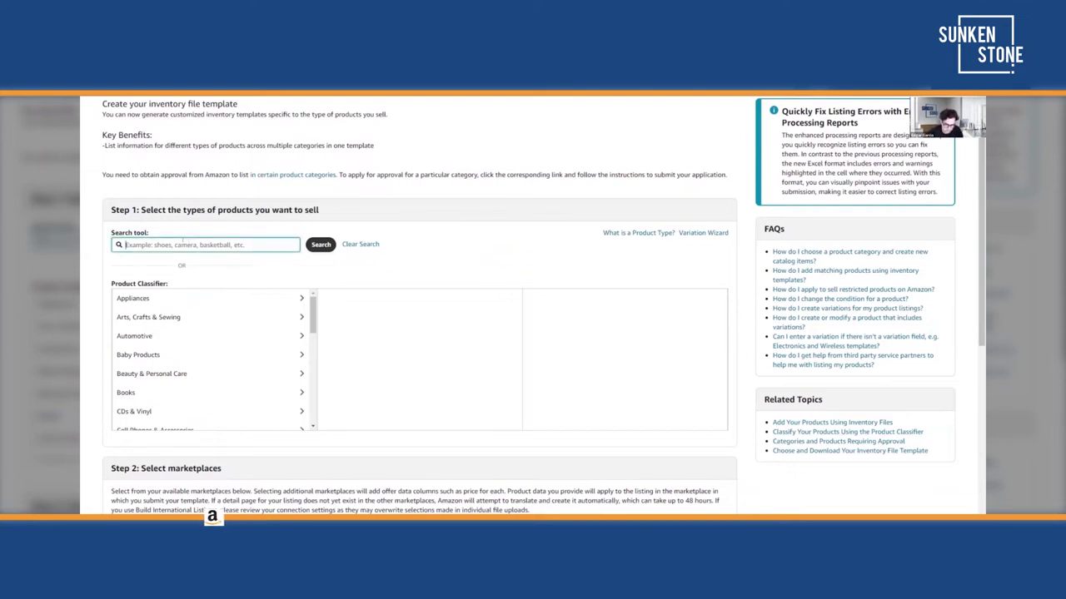
type("po")
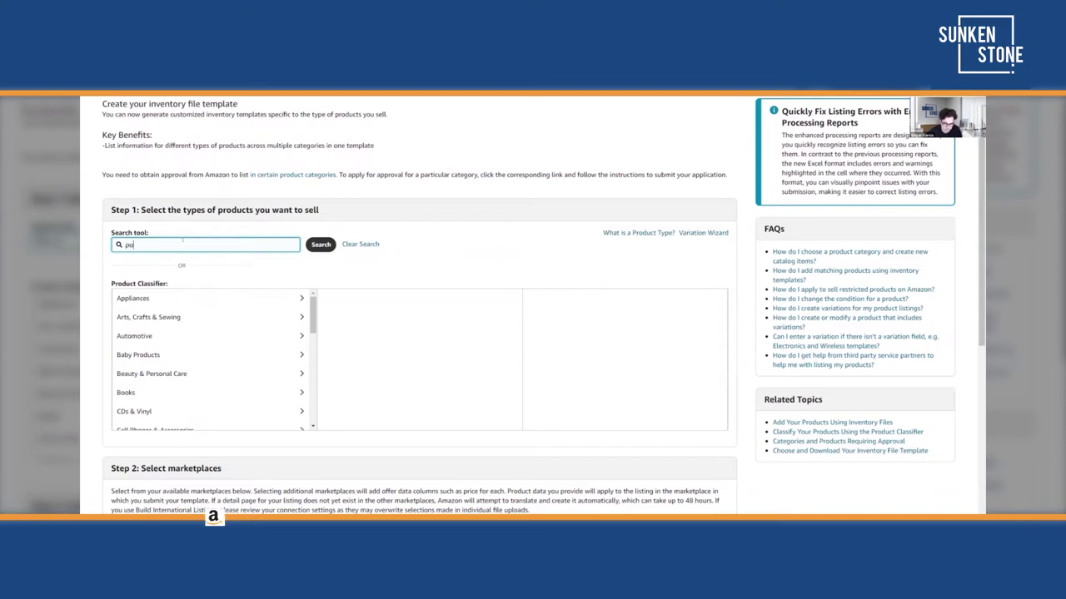
type("rtable dishwasher")
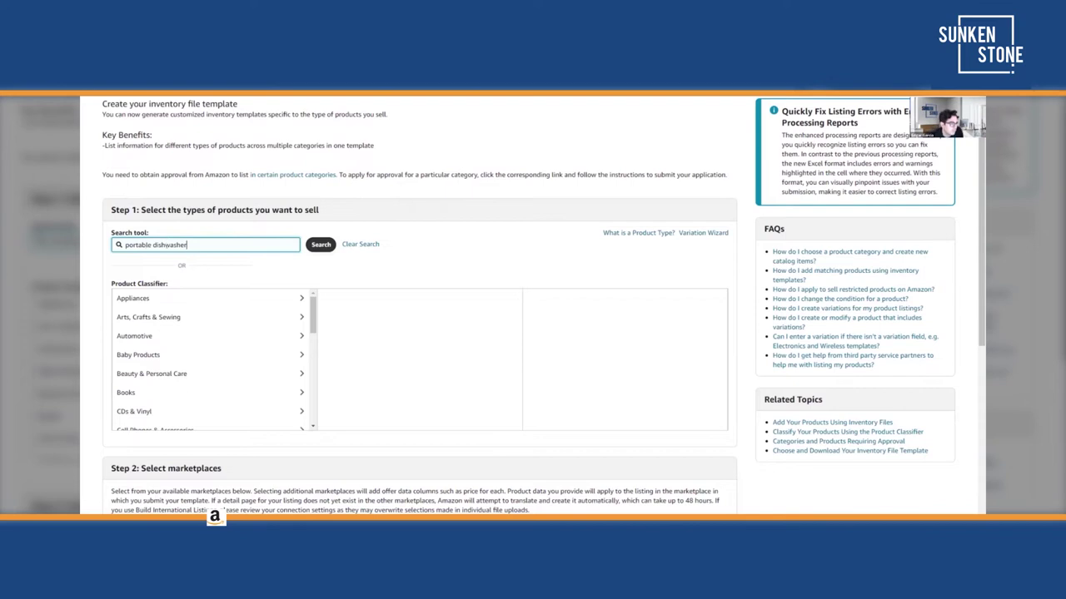
left_click(321, 244)
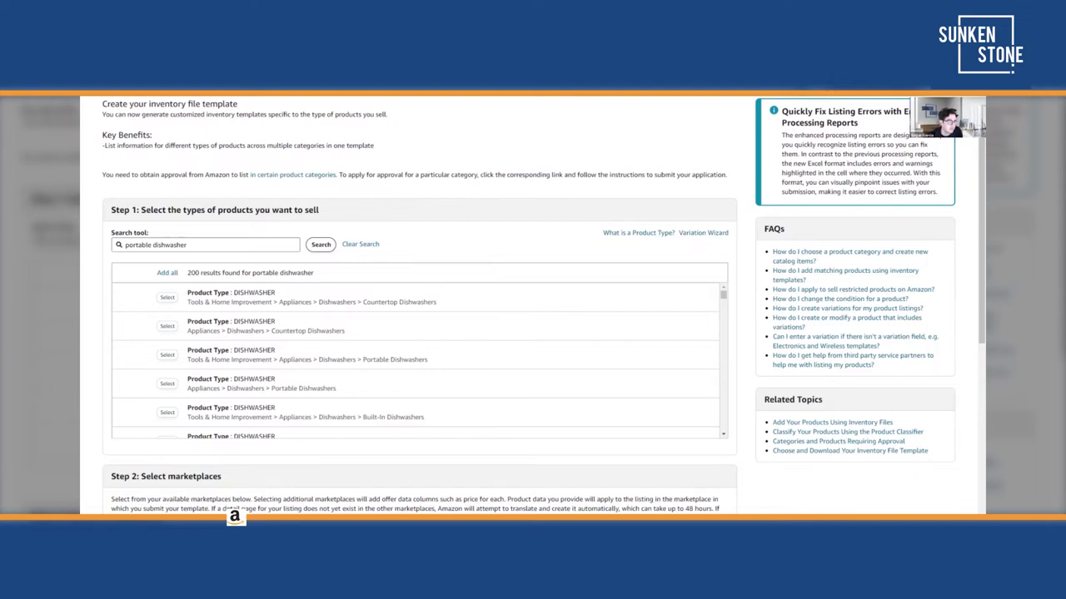
left_click(167, 326)
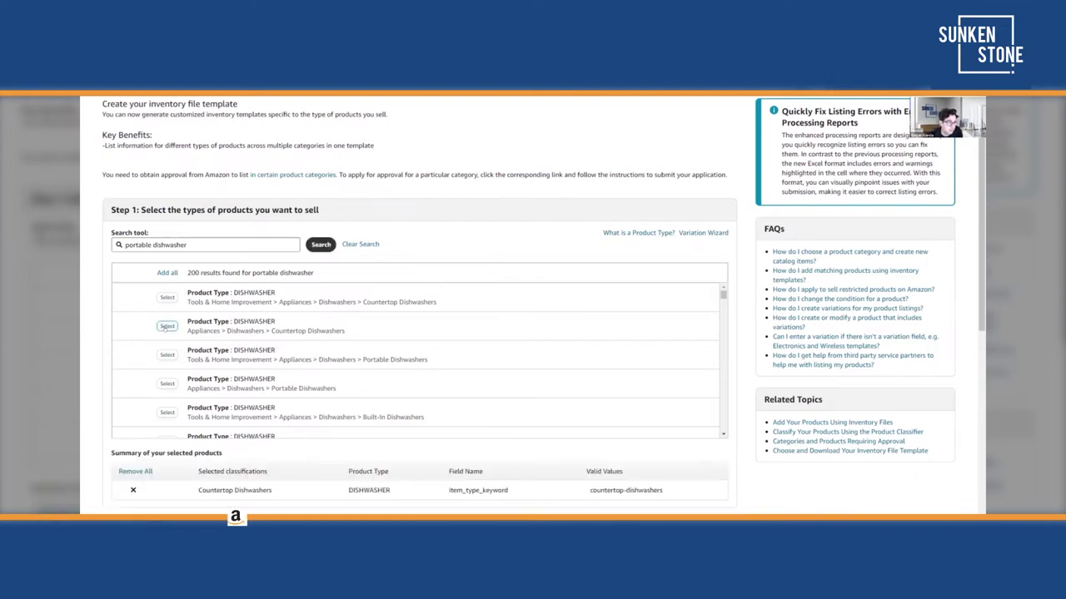
scroll(423, 317, "down", 2)
scroll(278, 390, "down", 2)
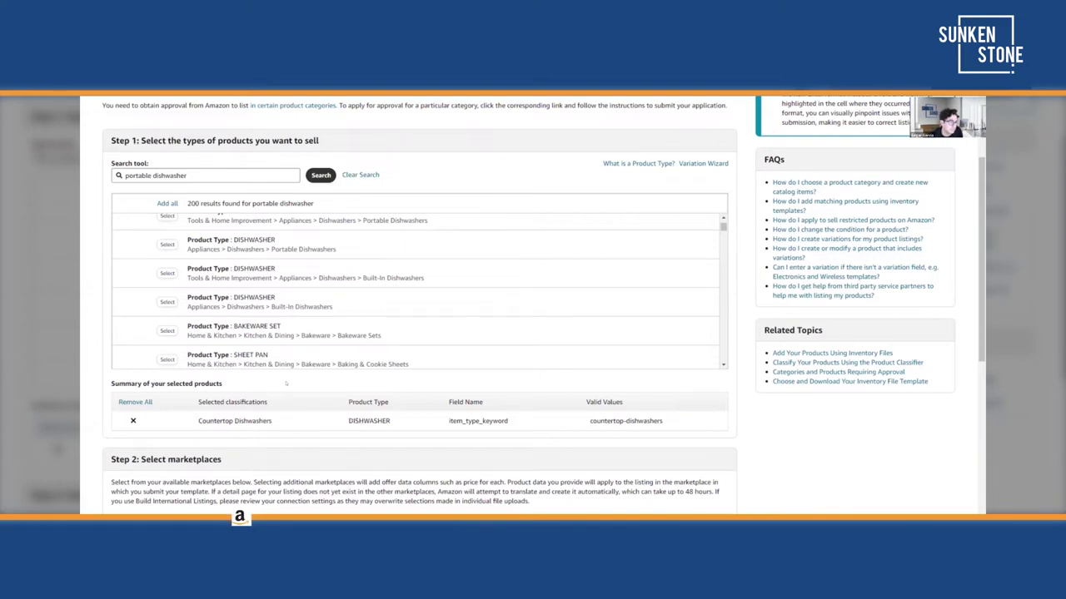
Search the product types for "toaster" and add Appliances > Small Kitchen Appliances > Ovens & Toasters > Toasters to the template
scroll(286, 384, "up", 3)
double_click(175, 314)
type("toaster")
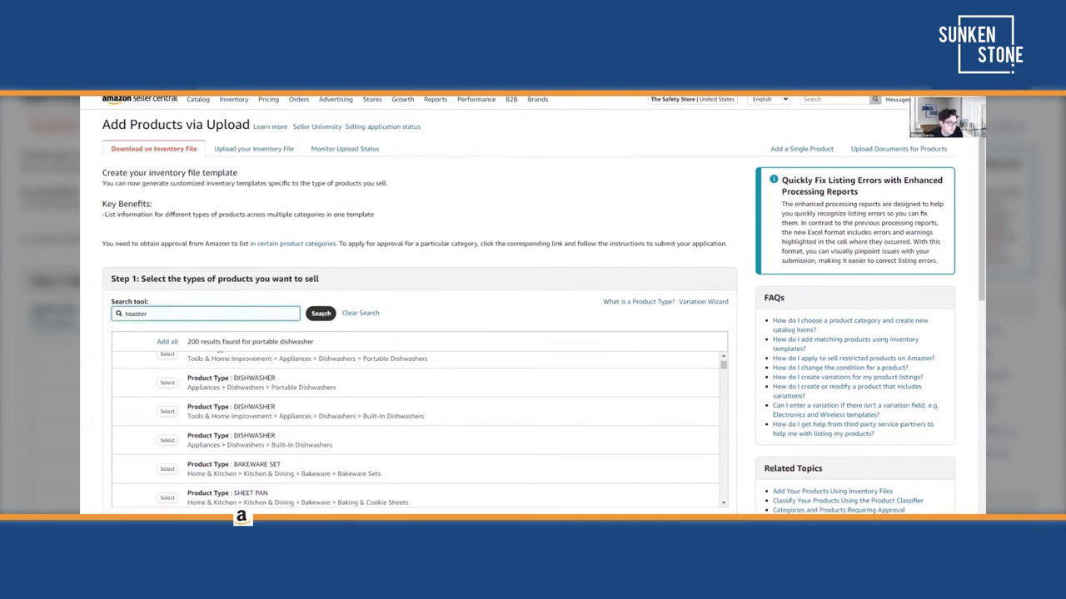
key("Return")
scroll(377, 375, "down", 2)
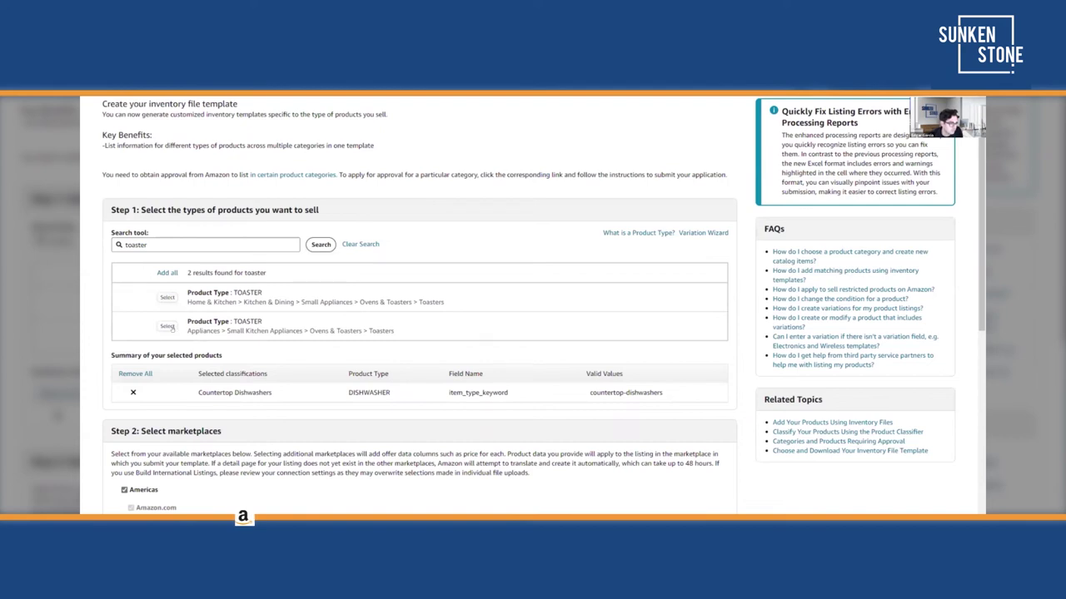
left_click(168, 327)
scroll(240, 423, "down", 2)
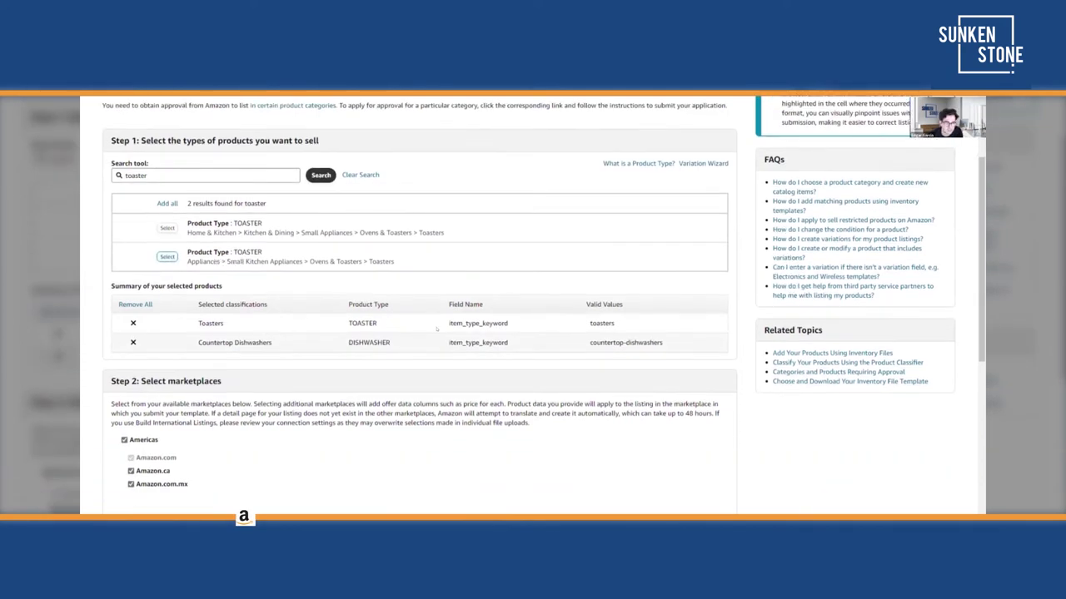
Deselect the Americas marketplace group so the template excludes Amazon.ca and Amazon.com.mx
scroll(436, 329, "down", 4)
scroll(255, 285, "up", 4)
scroll(291, 331, "down", 6)
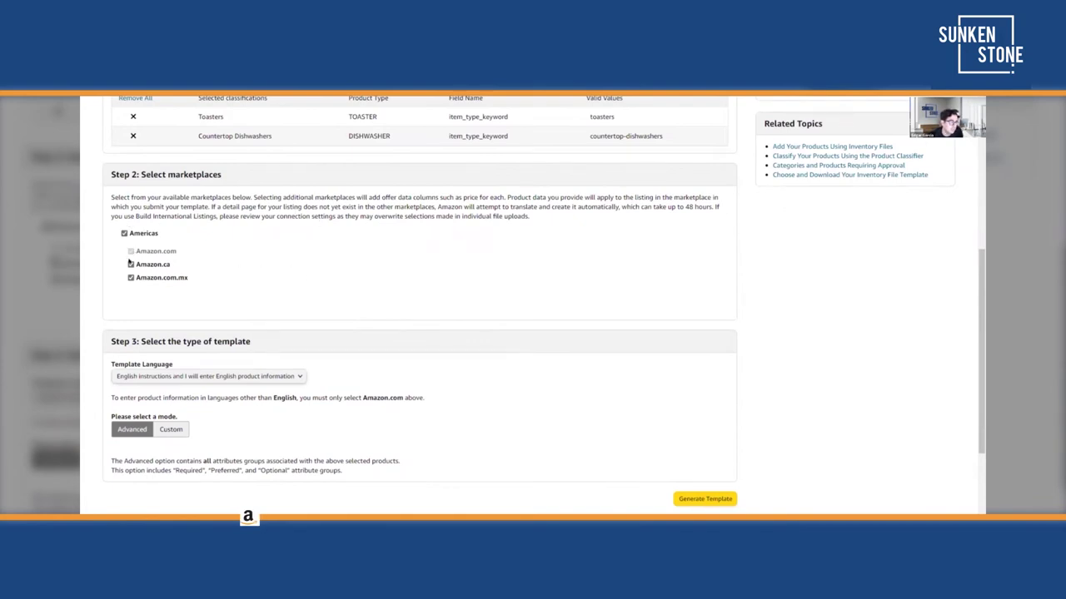
left_click(143, 234)
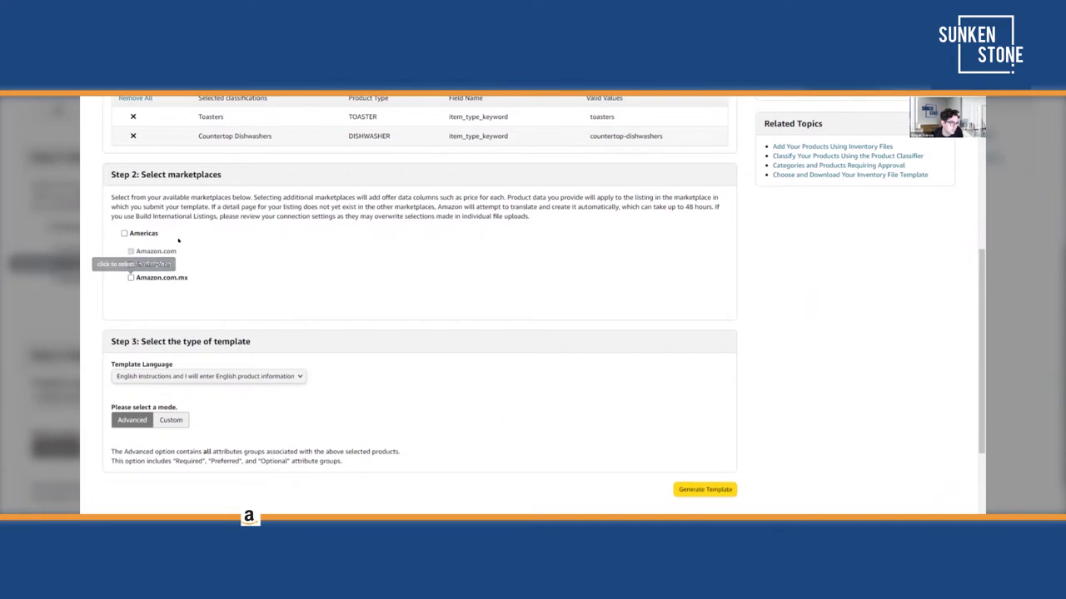
scroll(324, 256, "down", 1)
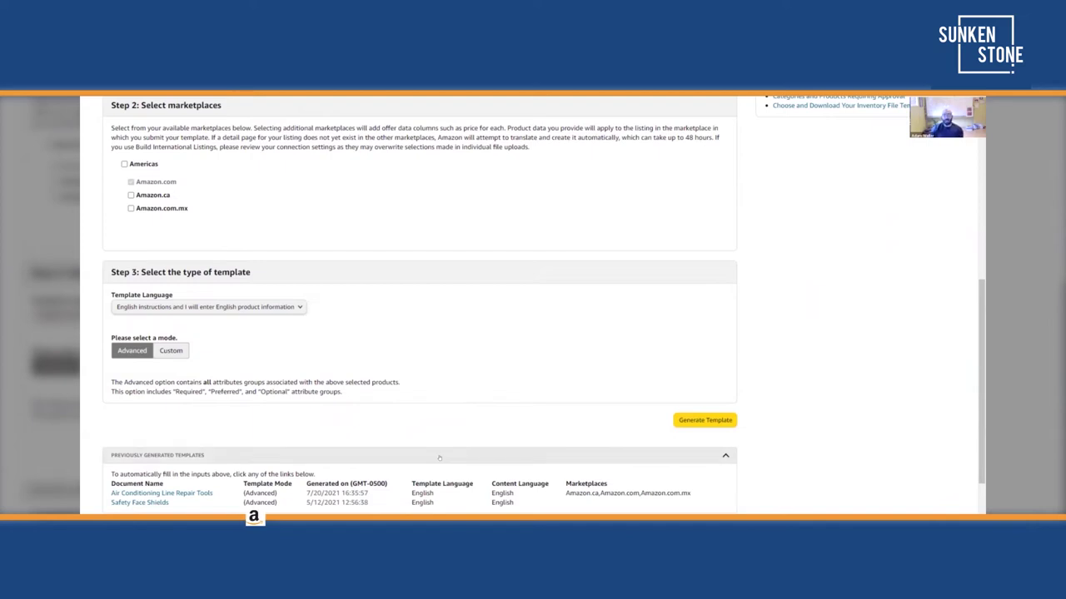
scroll(264, 294, "up", 2)
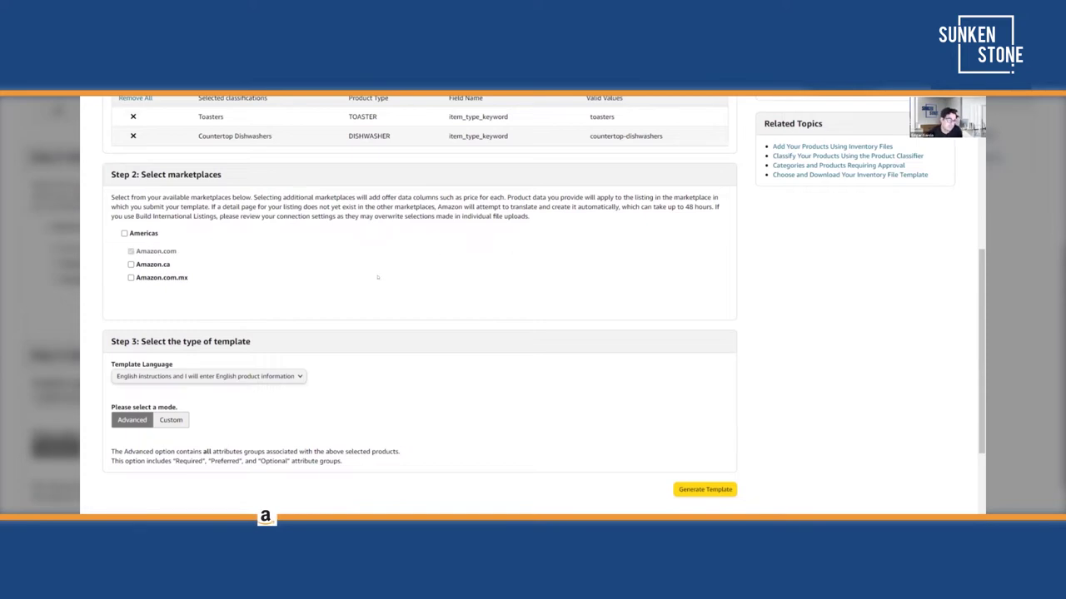
scroll(366, 241, "down", 2)
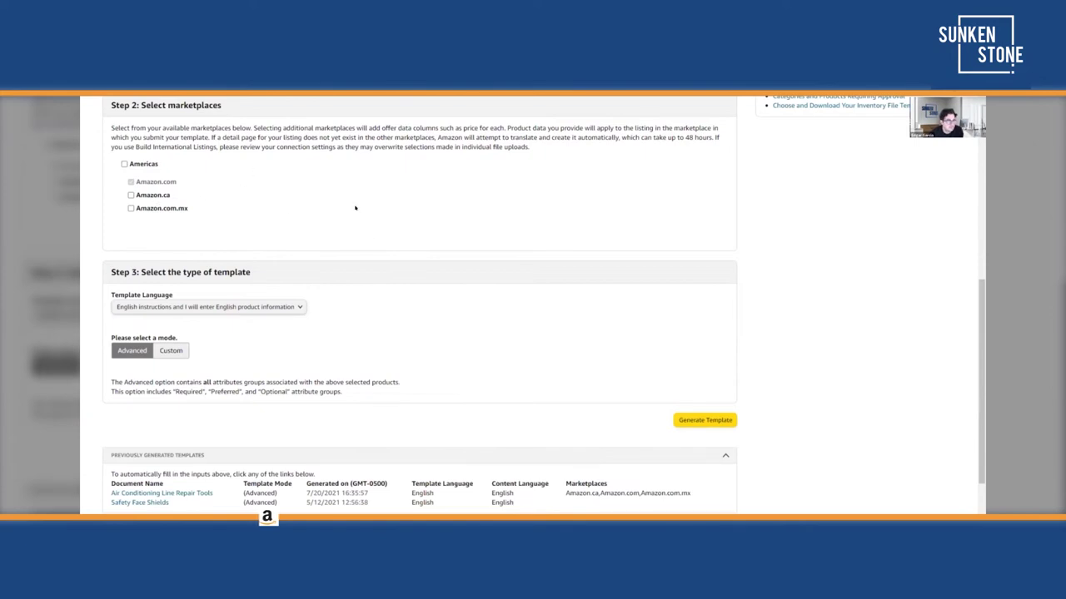
View the attribute groups offered by the Custom template mode and return to Advanced mode
scroll(353, 269, "down", 2)
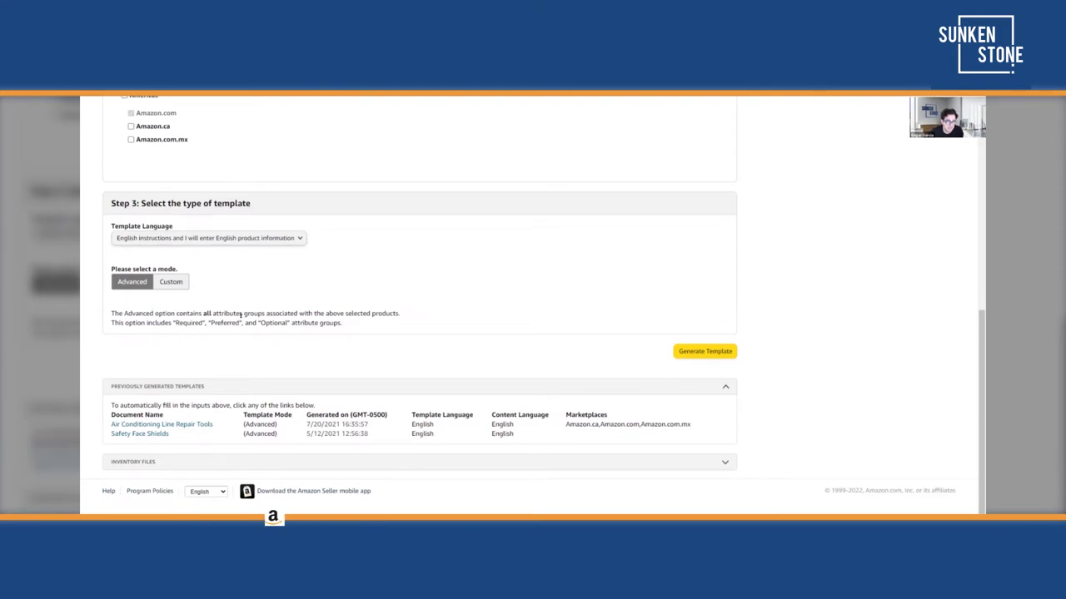
left_click(171, 283)
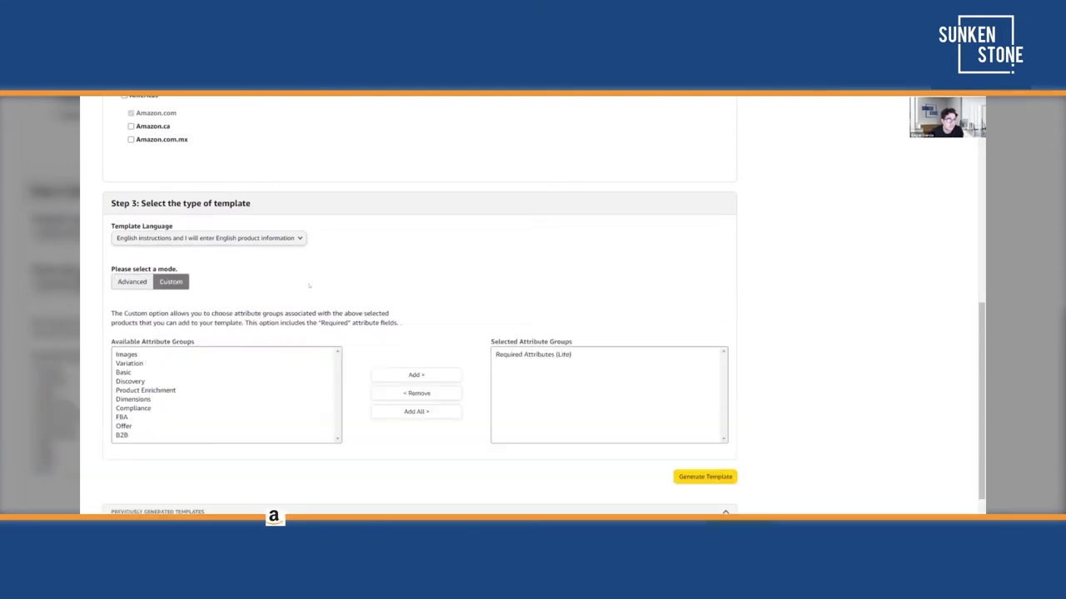
scroll(177, 384, "down", 2)
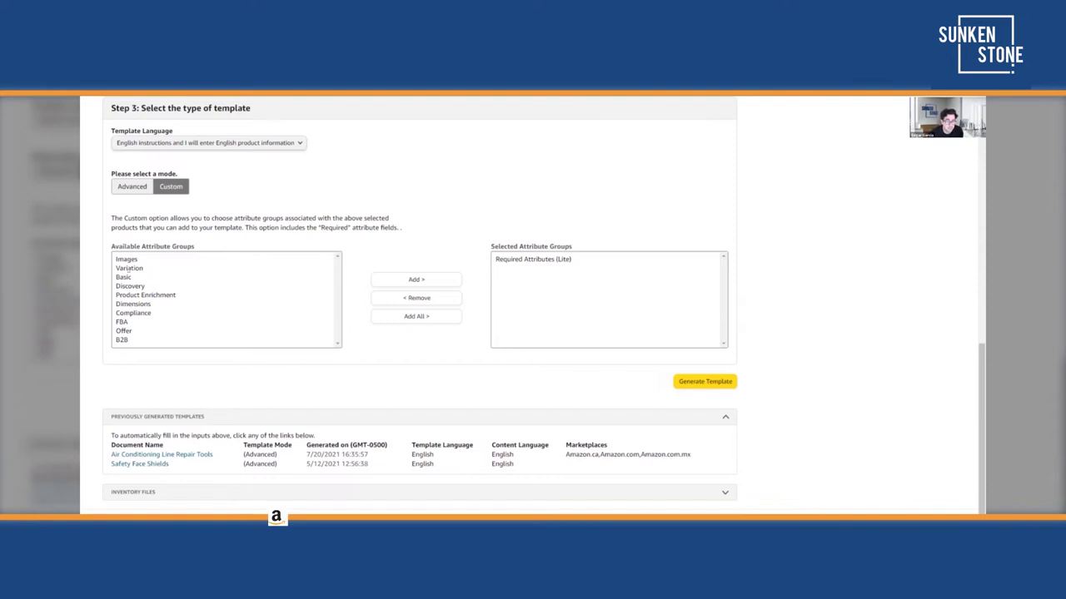
left_click(138, 189)
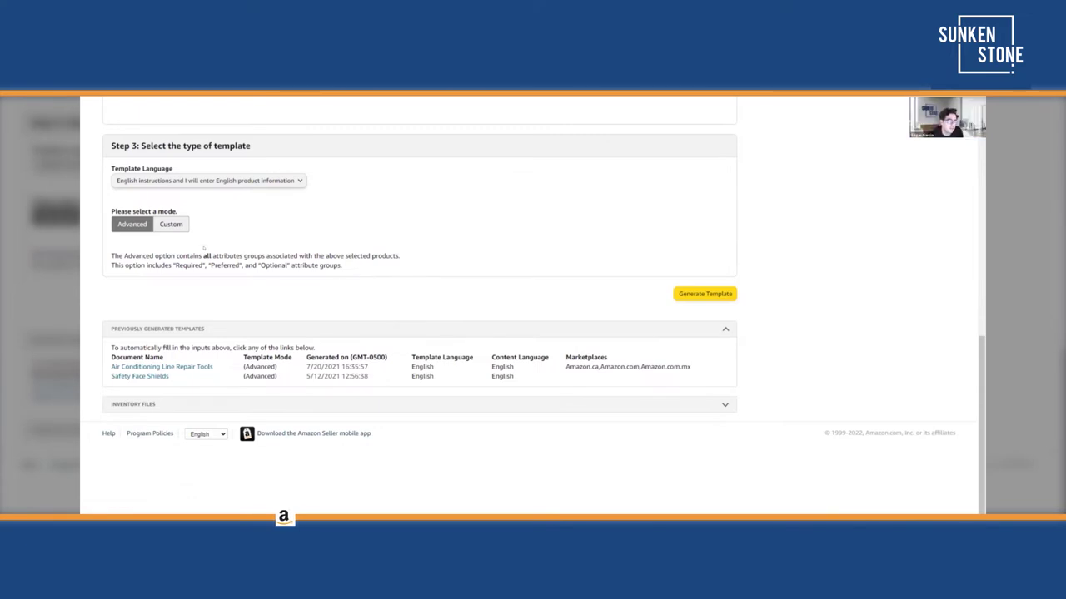
Examine the descriptions of the Images and Variation attribute groups in Custom mode and restore Advanced mode
left_click(178, 229)
scroll(226, 299, "down", 1)
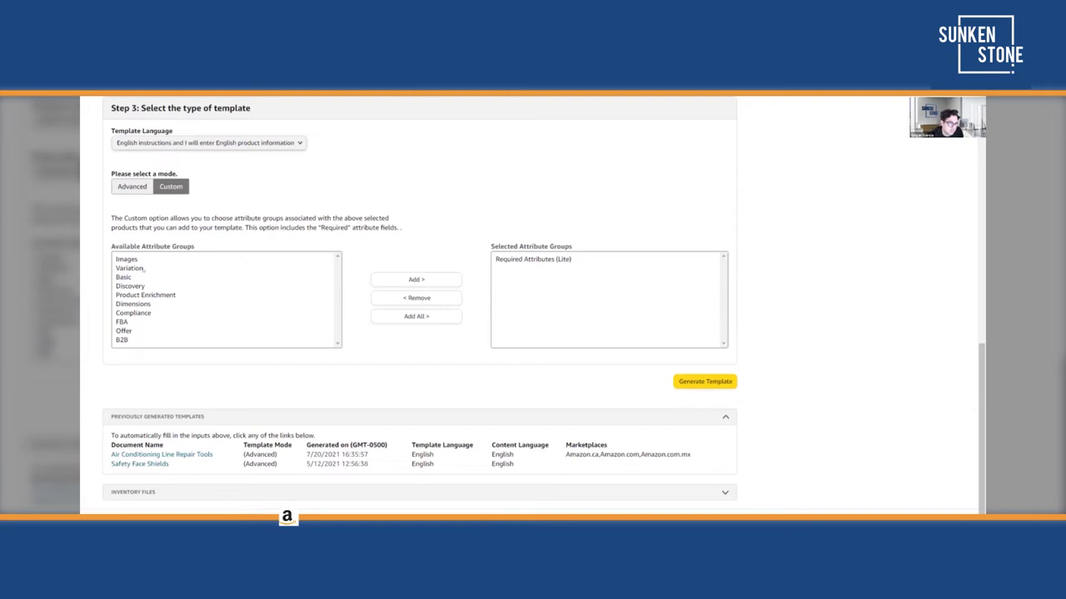
left_click(126, 259)
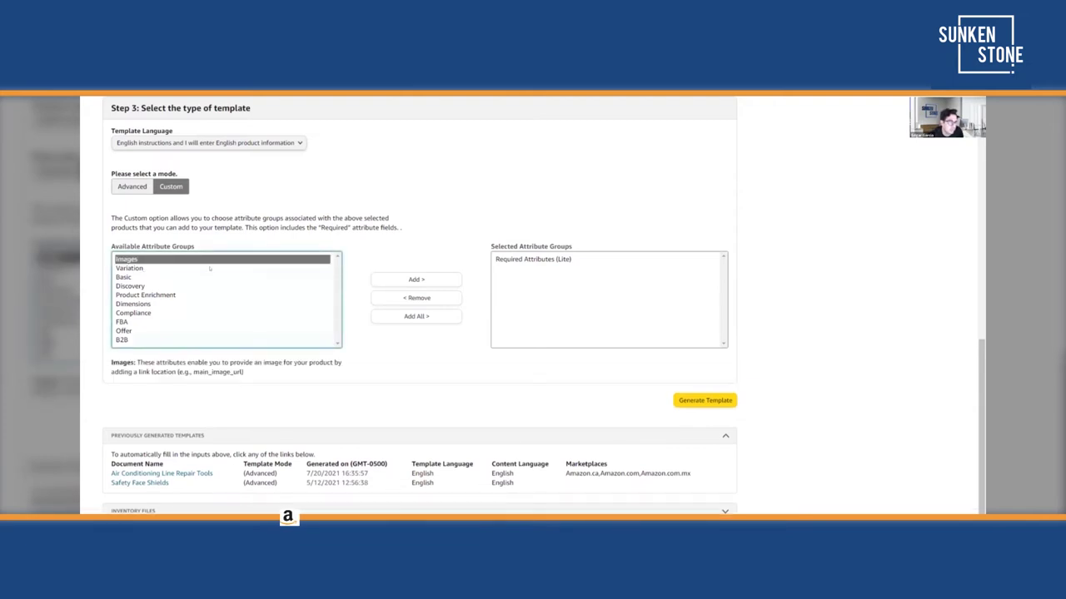
left_click(151, 269)
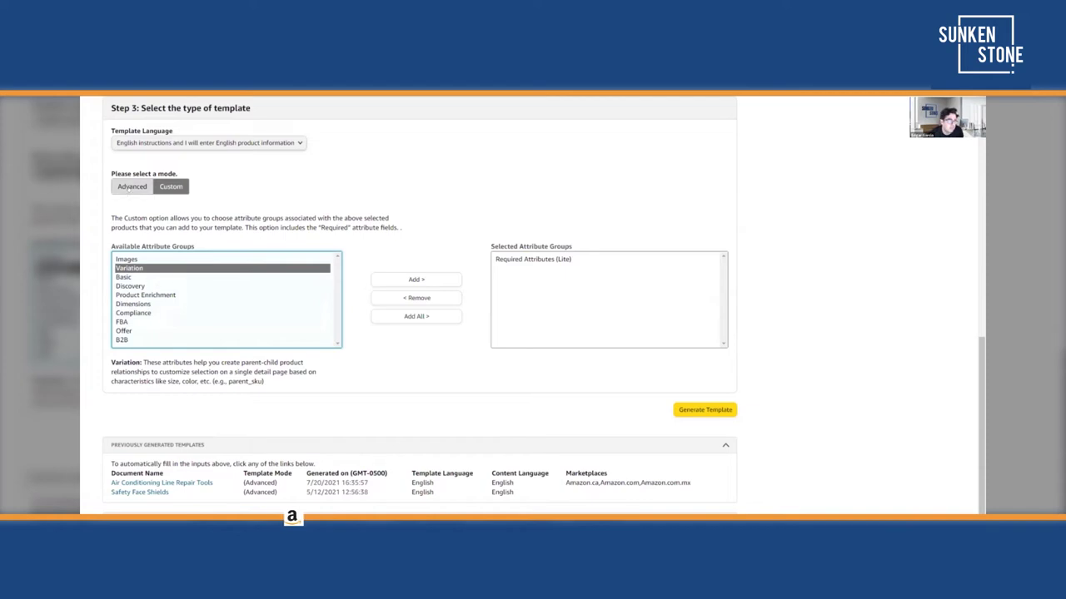
left_click(131, 186)
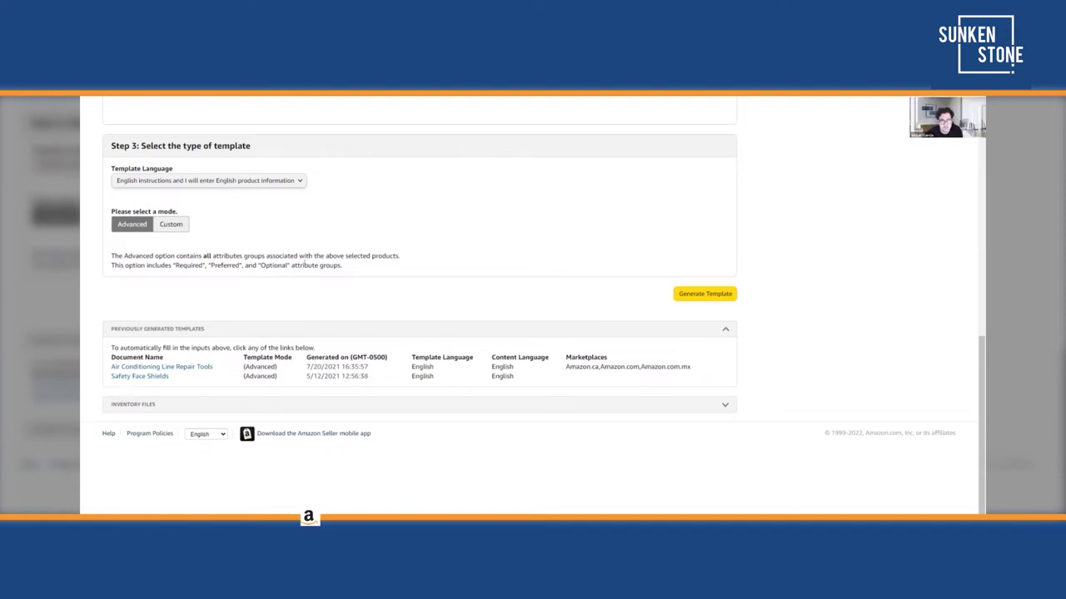
Reopen the Custom mode's attribute group list and switch the template back to Advanced mode
left_click(171, 225)
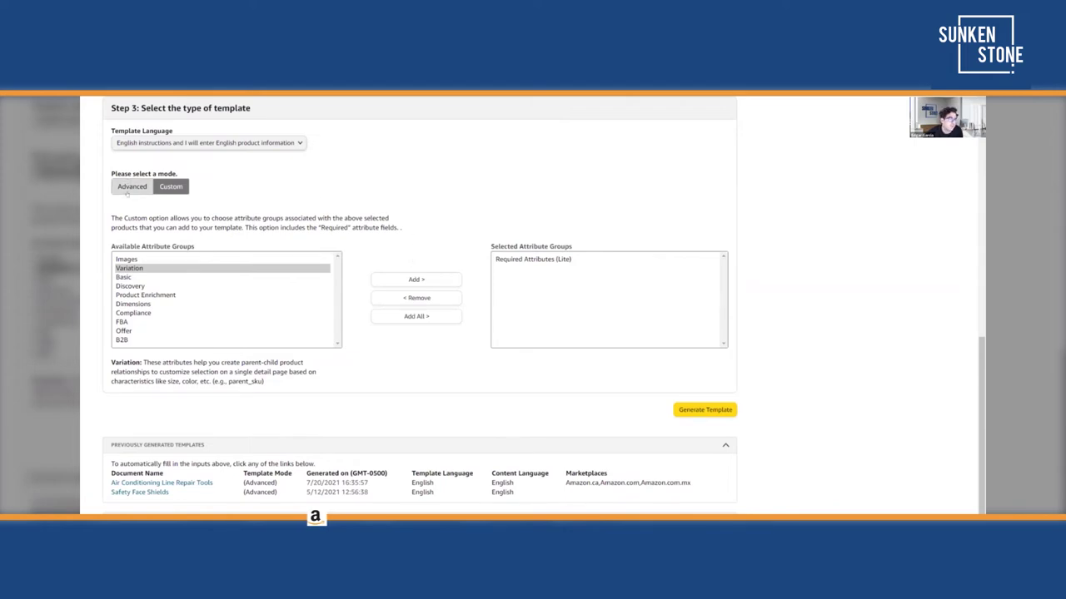
left_click(130, 188)
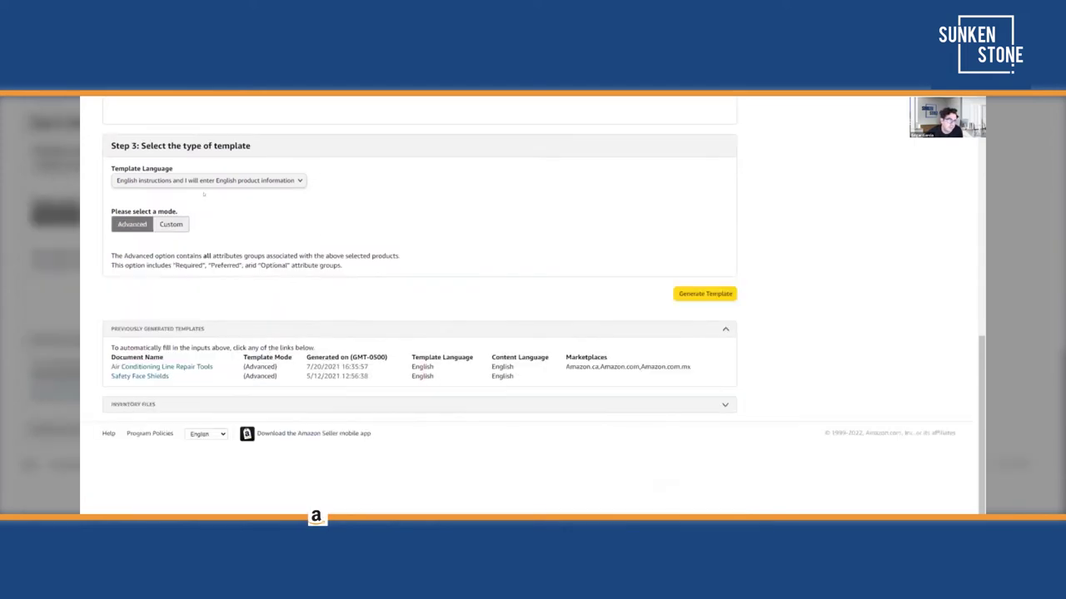
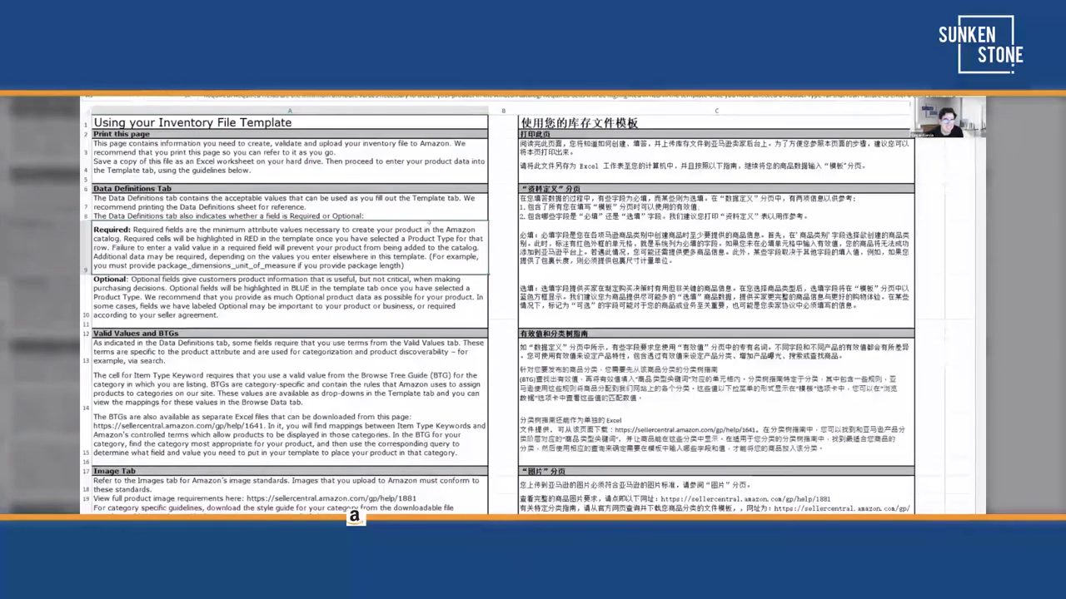
Switch to Excel and read the inventory template's instructions, including the Data Definitions, Valid Values, Template and file submission sections
scroll(707, 200, "down", 2)
scroll(355, 331, "up", 2)
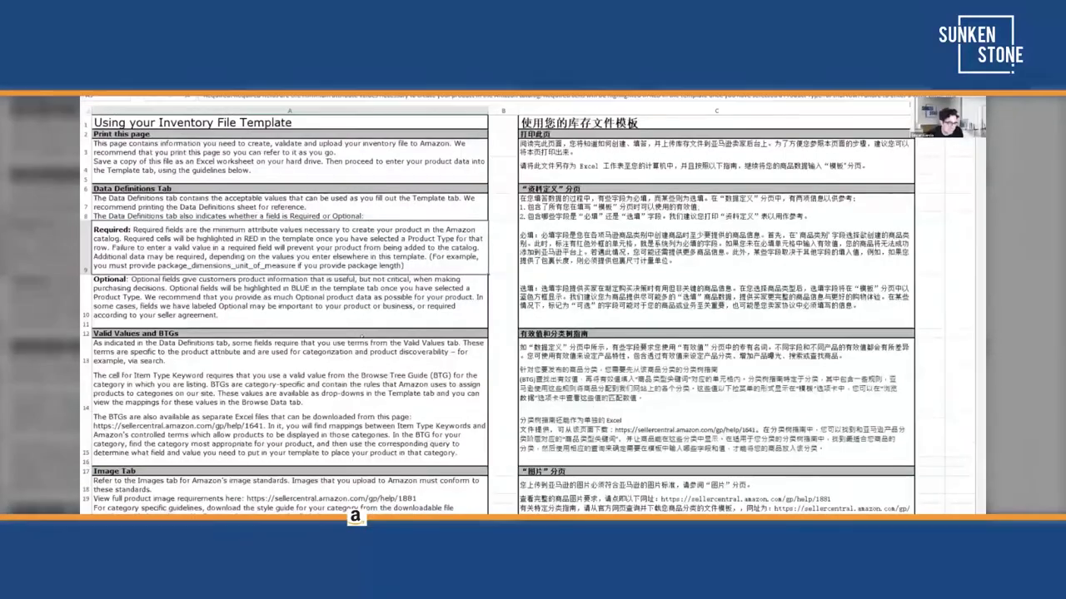
scroll(354, 331, "down", 5)
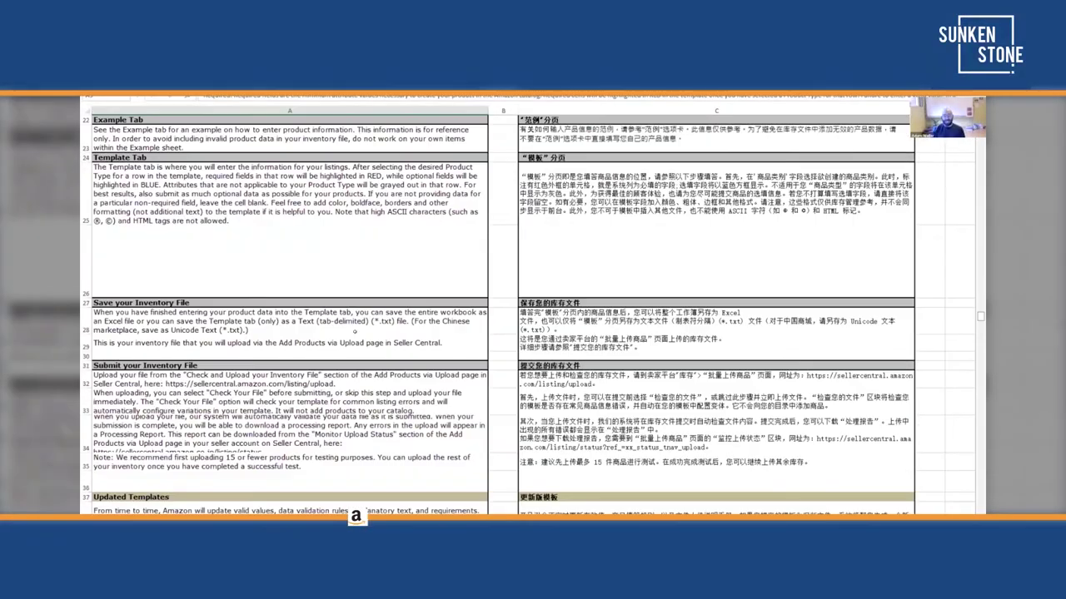
scroll(355, 331, "up", 4)
scroll(354, 340, "up", 3)
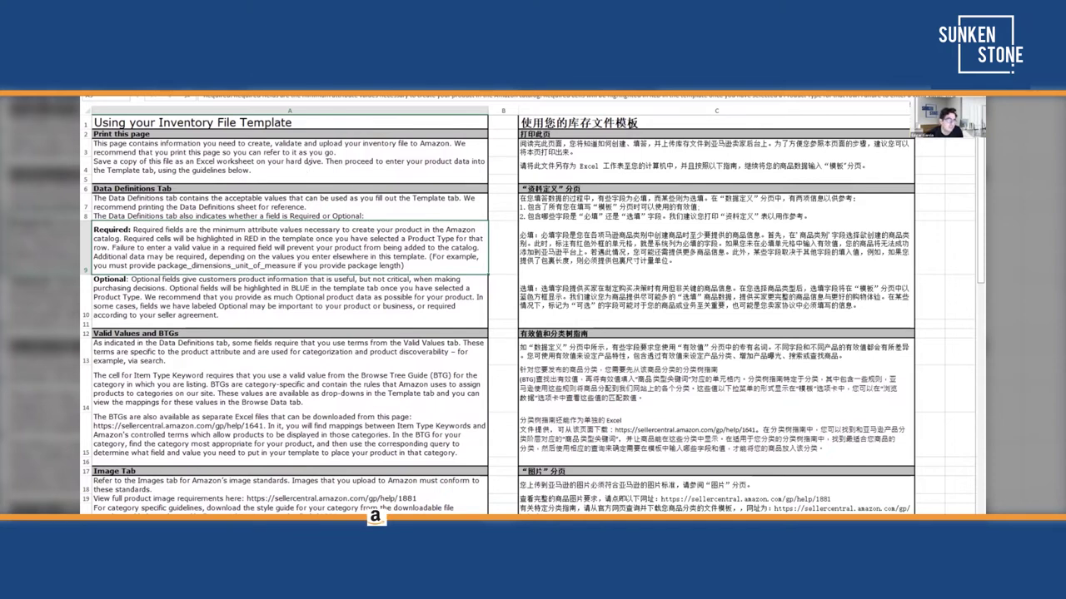
left_click(308, 161)
left_click(279, 146)
left_click(279, 133)
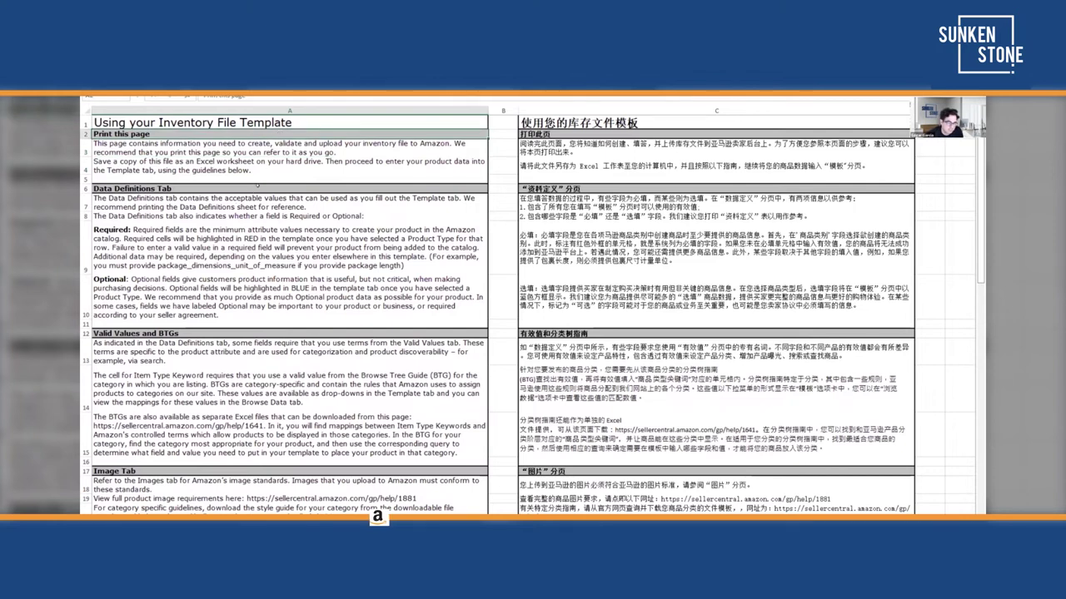
scroll(242, 289, "down", 3)
scroll(250, 242, "up", 3)
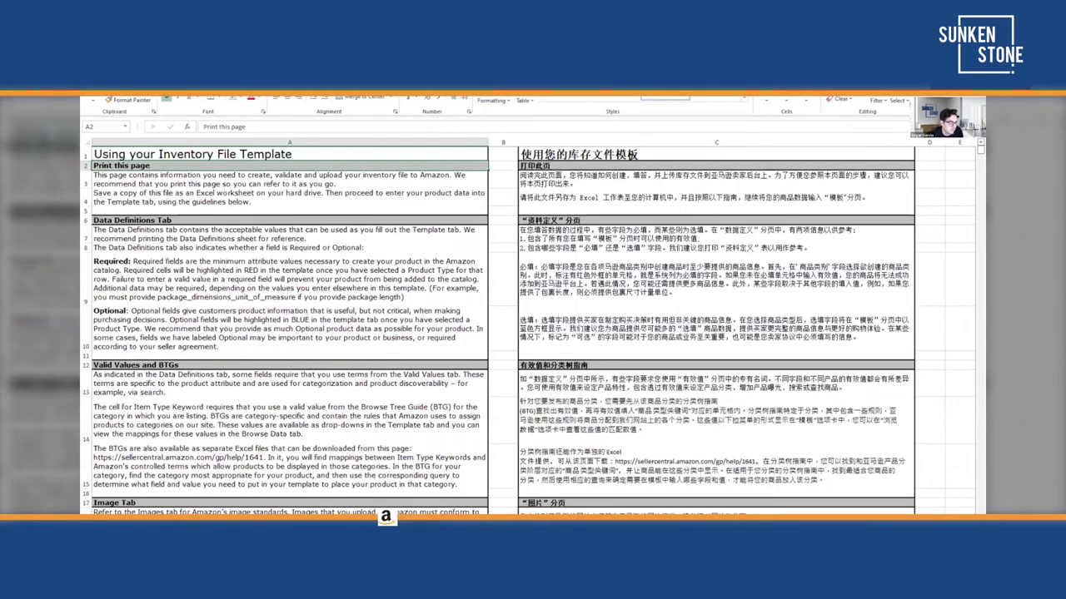
View the image standards sheet and examine the single-product and parent-child listings on the Example sheet
key("ctrl+Page_Down")
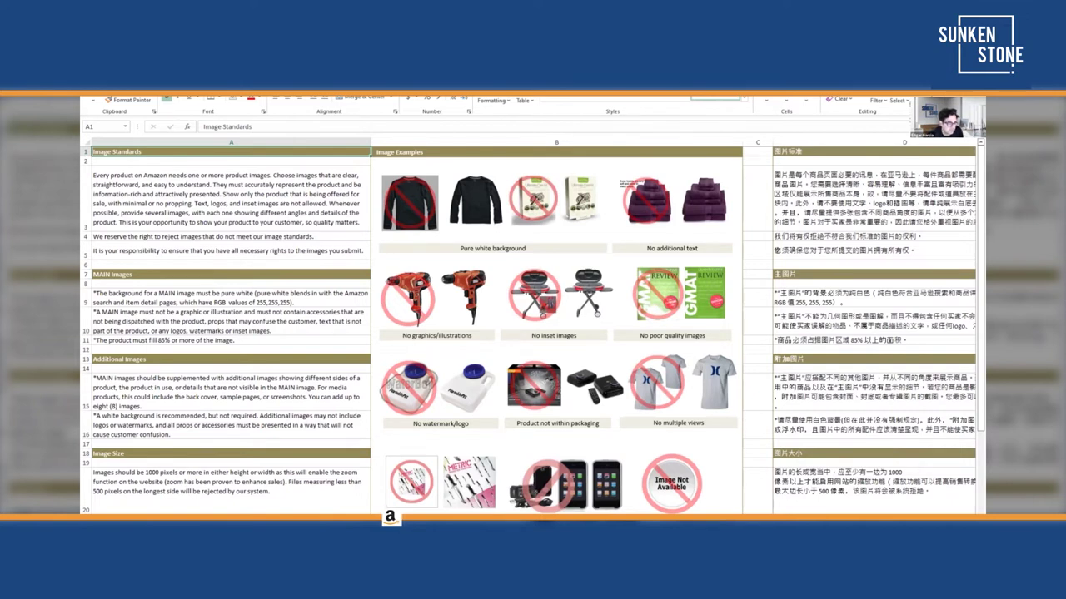
key("ctrl+Page_Down")
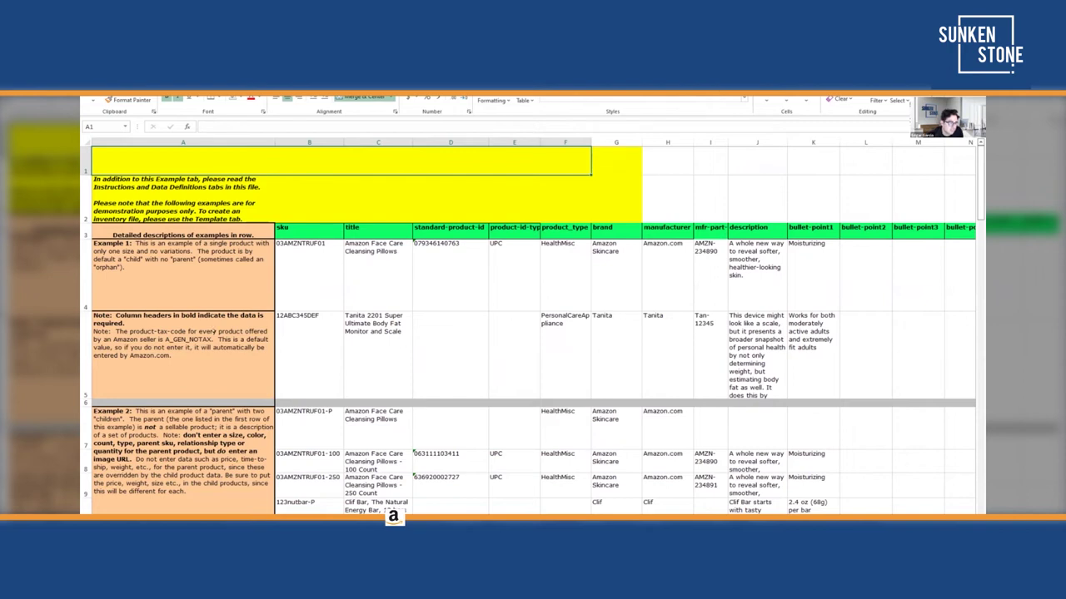
scroll(215, 331, "down", 3)
scroll(205, 296, "up", 3)
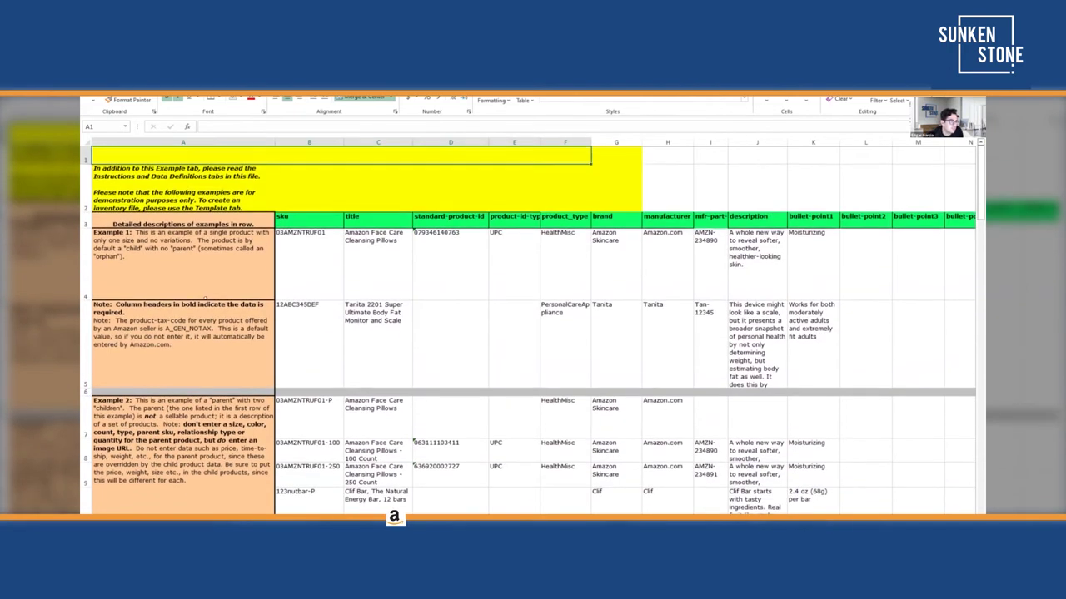
scroll(205, 296, "down", 3)
left_click(183, 358)
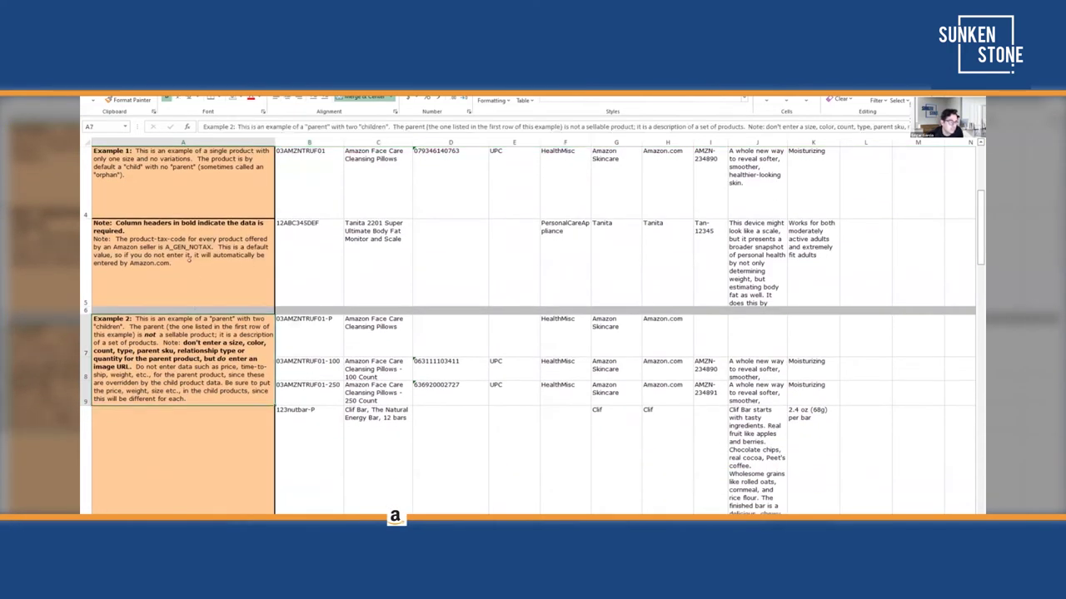
scroll(338, 366, "up", 1)
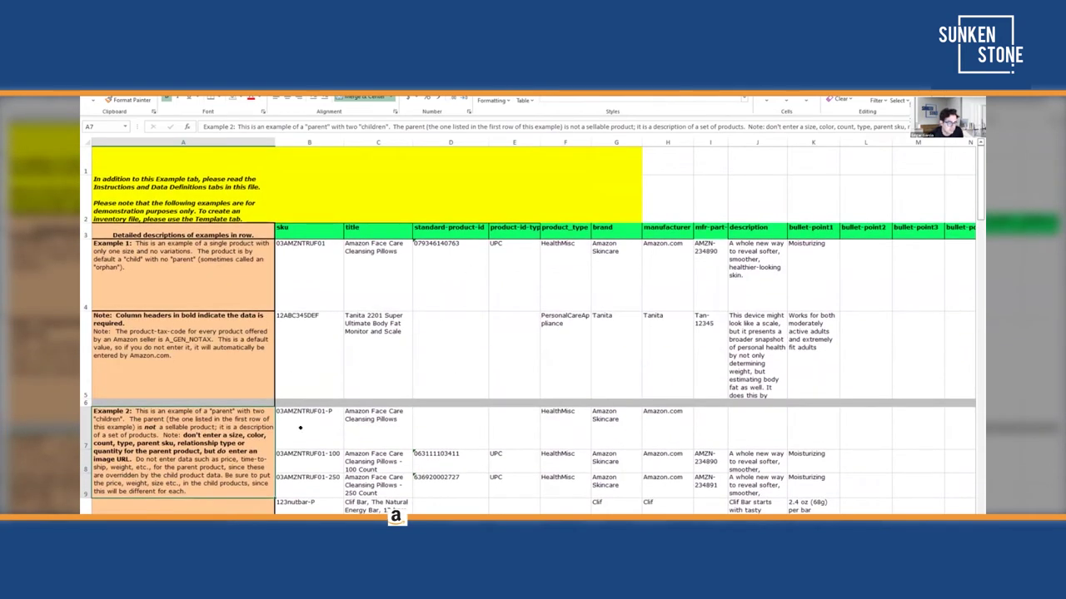
Open the sheet on completing the inventory template and review the definitions of the required fields
key("ctrl+Page_Down")
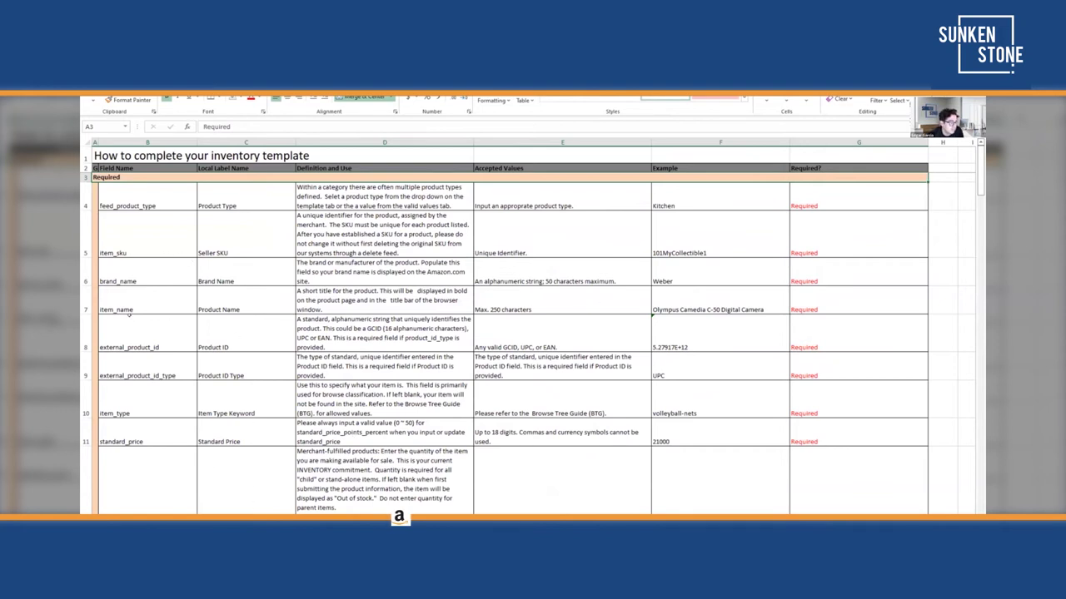
scroll(129, 314, "down", 1)
scroll(182, 352, "up", 1)
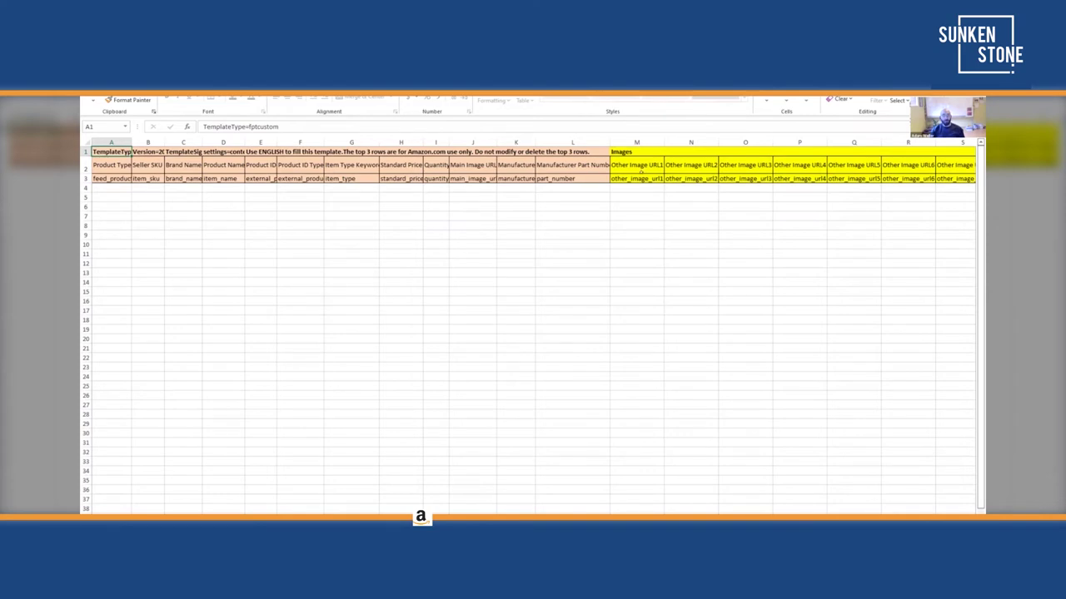
Examine the Images attribute columns of the Template sheet, starting and ending at the Images header
left_click(636, 150)
key("Right")
key("Right")
key("Right")
key("Right")
key("Right")
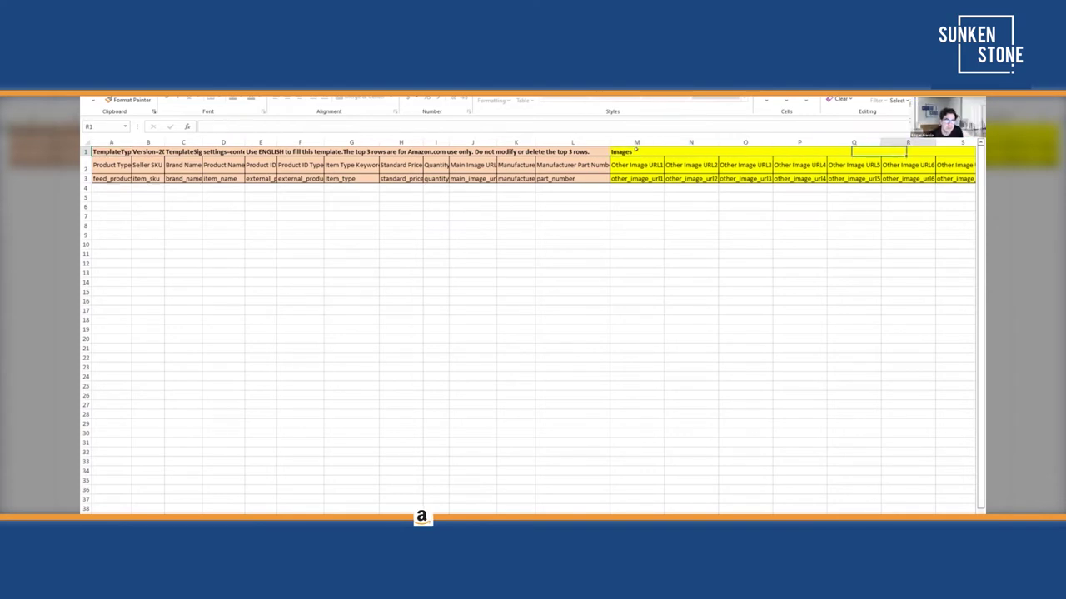
key("Left")
key("Left")
key("Left")
key("Left")
key("Left")
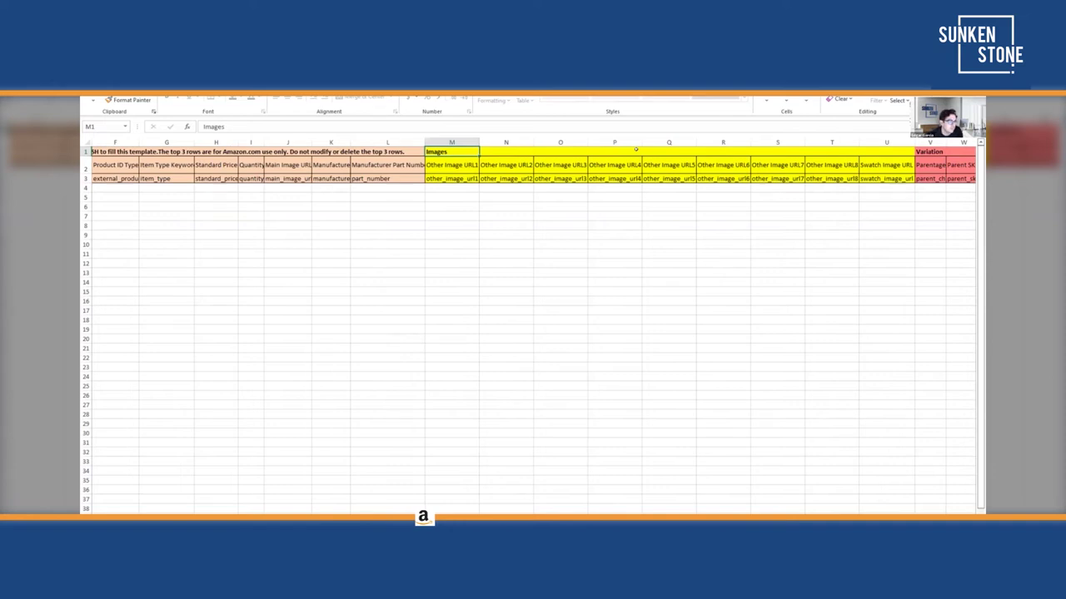
Trace the header row from the Images group into the Variation group and return to the Images header
key("Left")
key("Down")
key("Down")
key("Right")
key("Up")
key("Up")
key("Right")
key("Right")
key("Right")
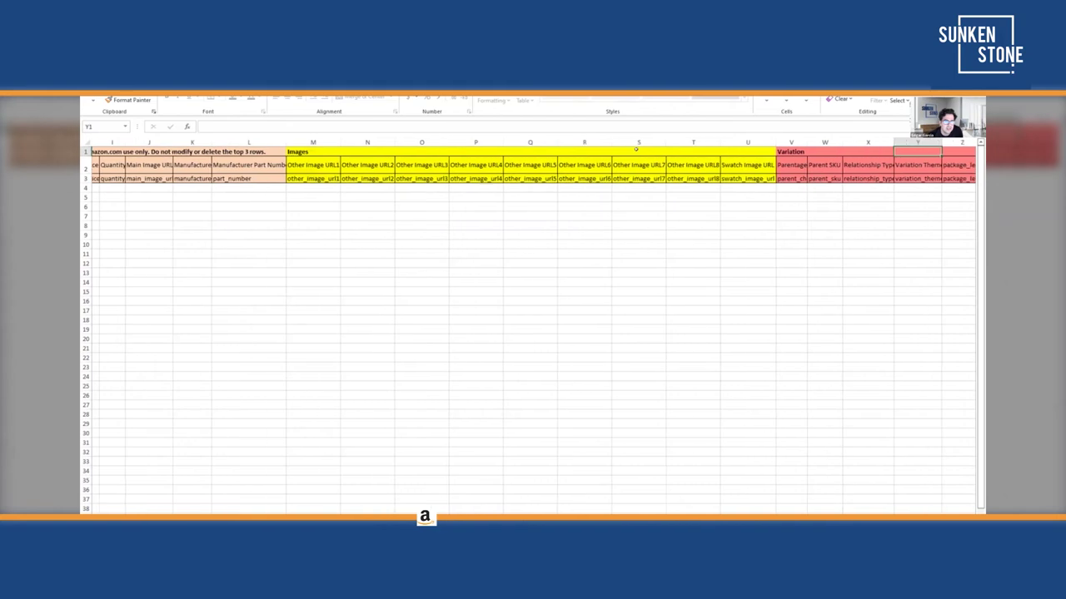
key("ctrl+Right")
key("ctrl+Left")
key("Left")
key("Left")
key("Left")
key("Left")
key("Left")
key("Left")
key("Left")
key("Left")
key("Left")
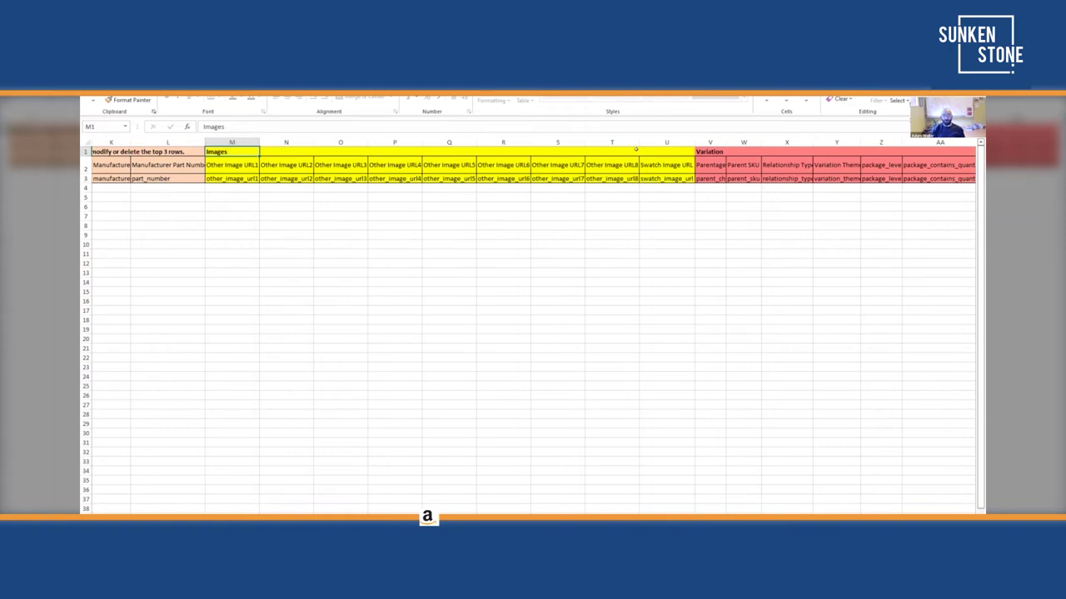
Examine the full span of the Variation columns up to the Basic group and return to the Variation header
key("Right")
key("Right")
key("Right")
key("Right")
key("Right")
key("Right")
key("Right")
key("Right")
key("Right")
key("Right")
key("Right")
key("Right")
key("Right")
key("Right")
key("Right")
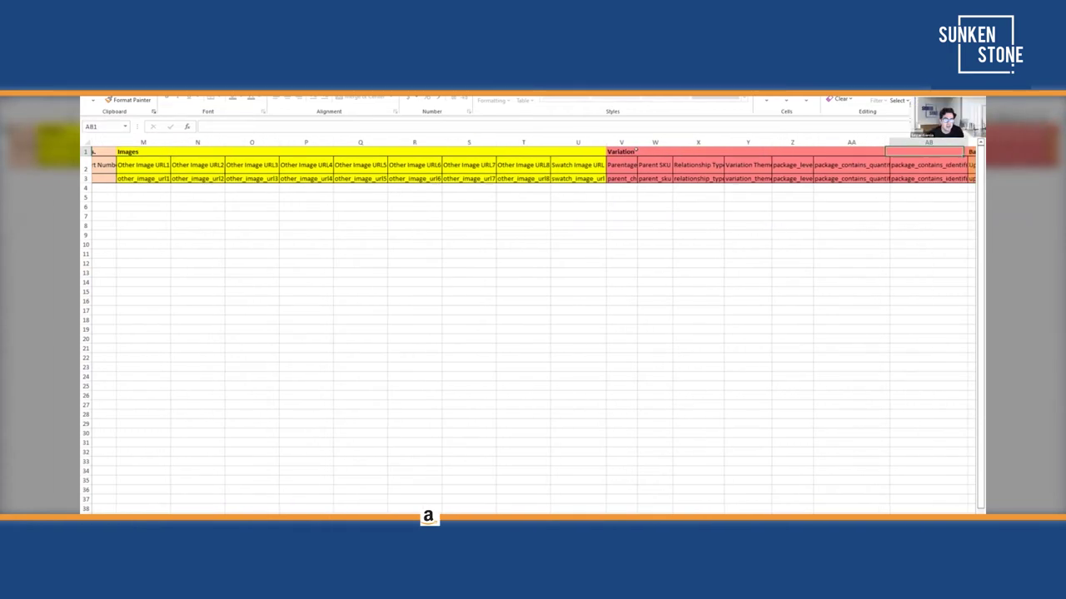
key("Right")
key("Left")
key("Left")
key("Left")
key("Left")
key("Left")
key("Left")
key("Left")
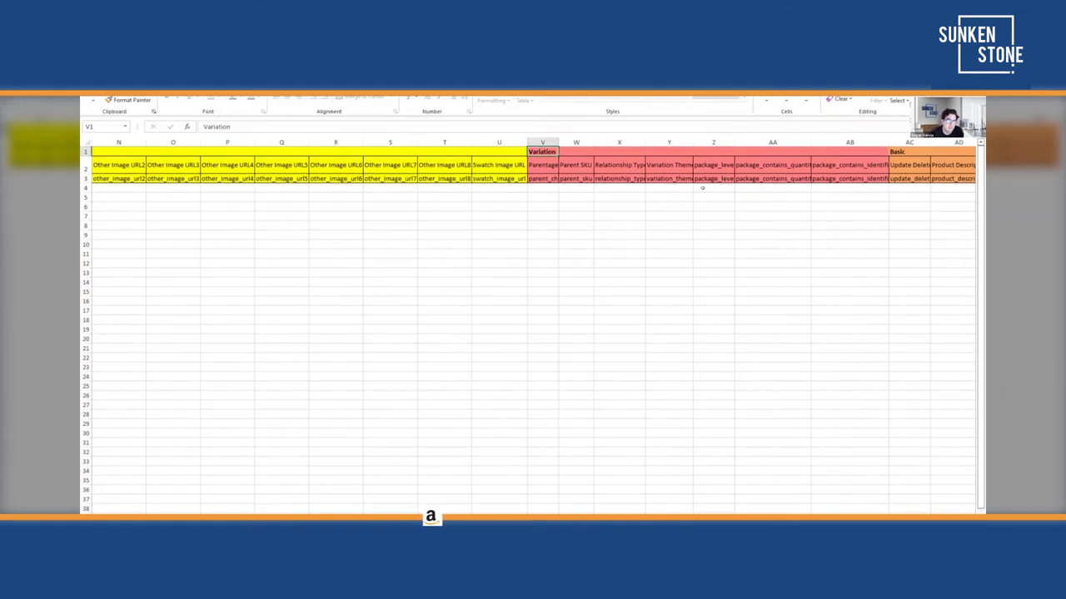
Inspect the first entry cells under Variation Theme, package level and Parentage in the Variation group
left_click(664, 188)
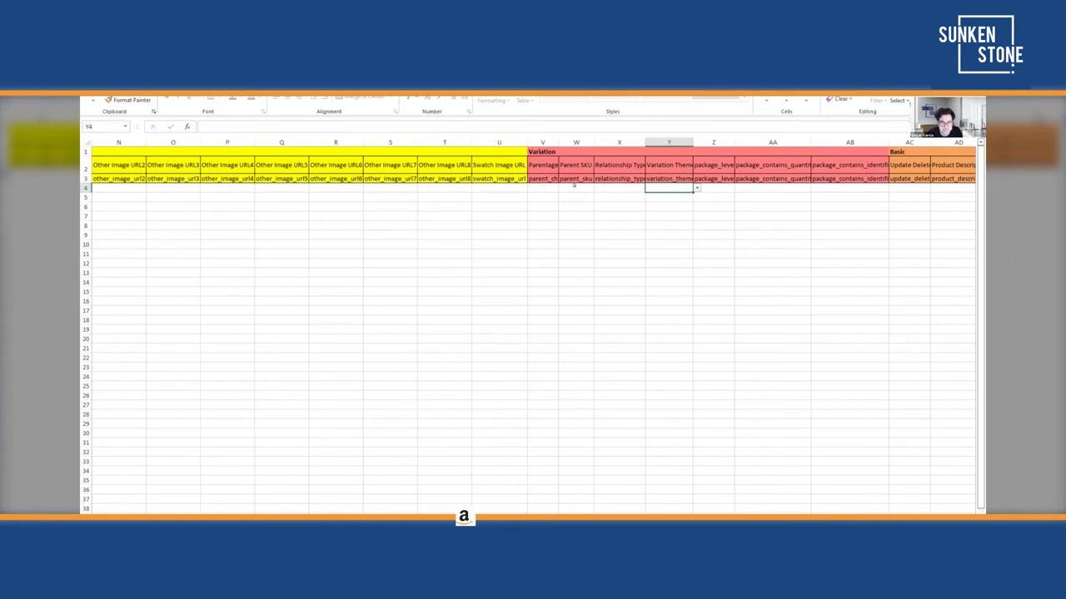
left_click(722, 190)
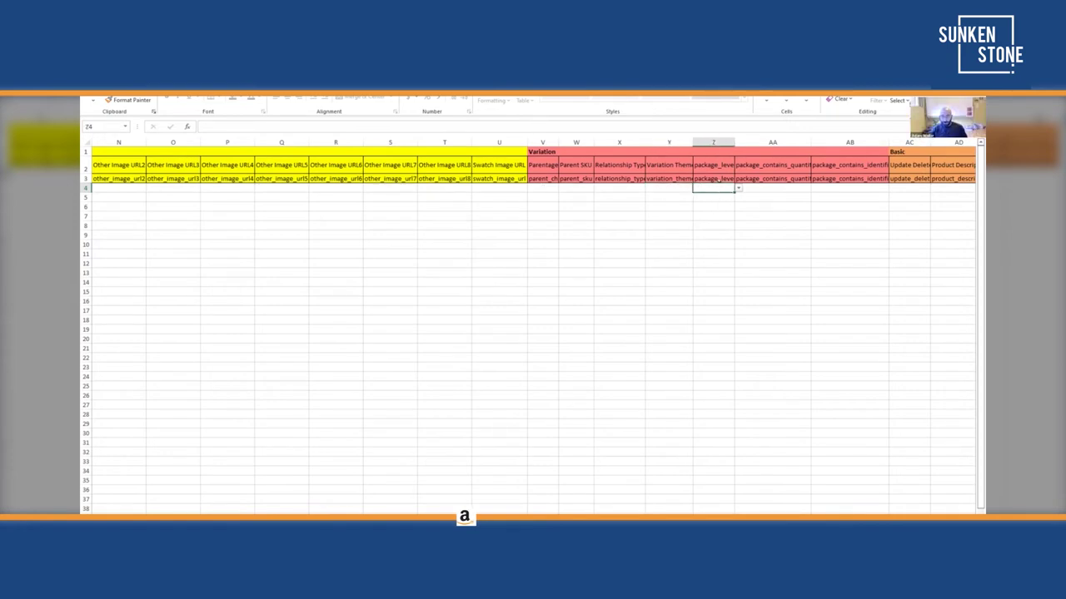
left_click(542, 188)
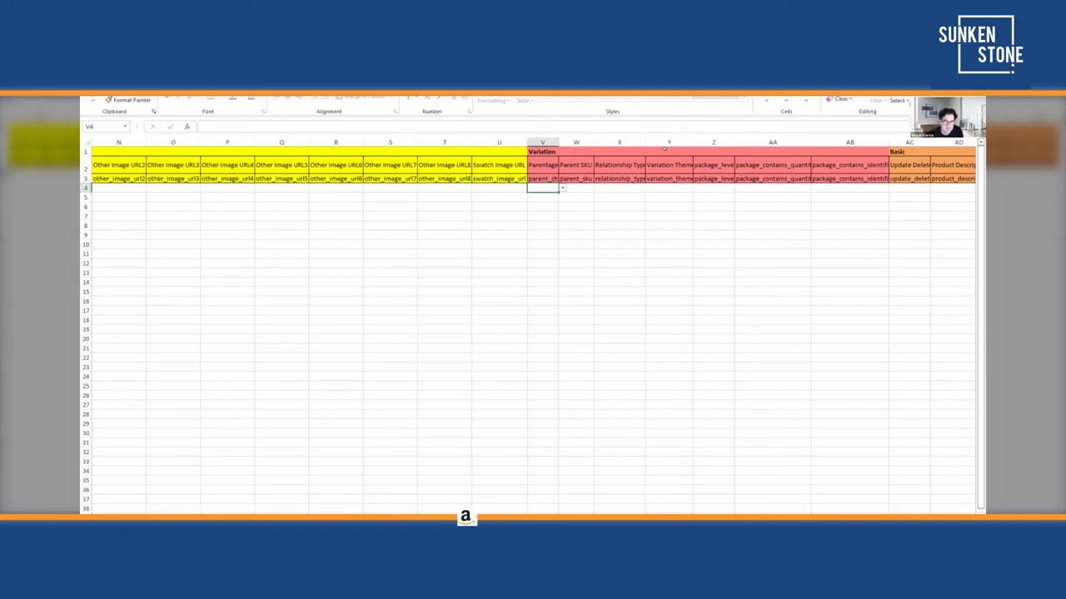
Examine the Basic columns up to the Discovery group and return to the first entry cell under Update Delete
key("Right")
key("Right")
key("Right")
key("Right")
key("Right")
key("Right")
key("Right")
key("Right")
key("Right")
key("Right")
key("Right")
key("Right")
key("Right")
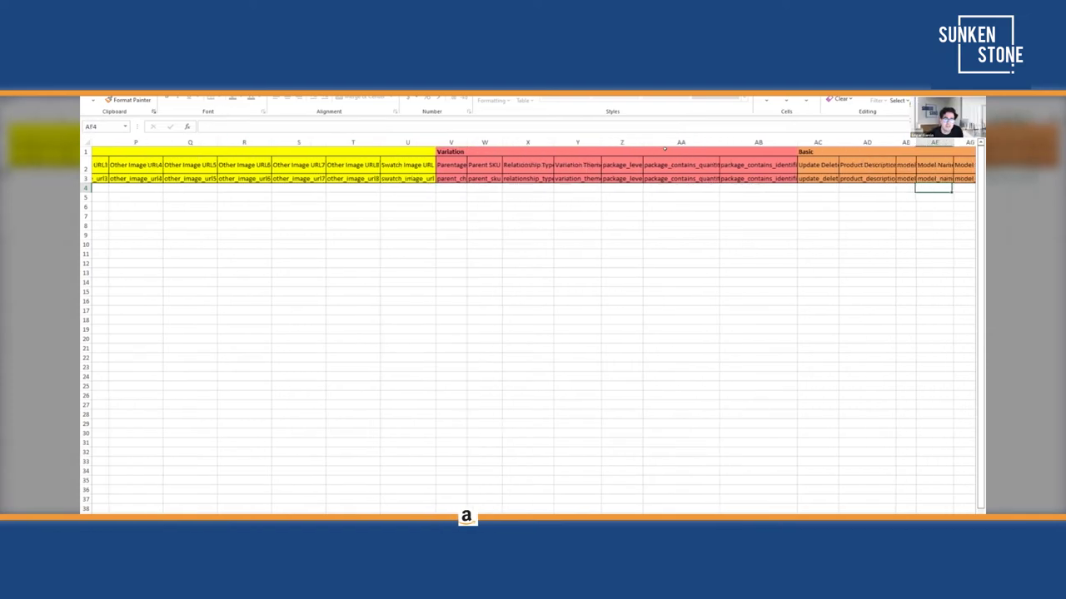
key("Right")
key("Right")
key("Right")
key("Left")
key("Left")
key("Left")
key("Left")
key("Left")
key("Left")
key("Left")
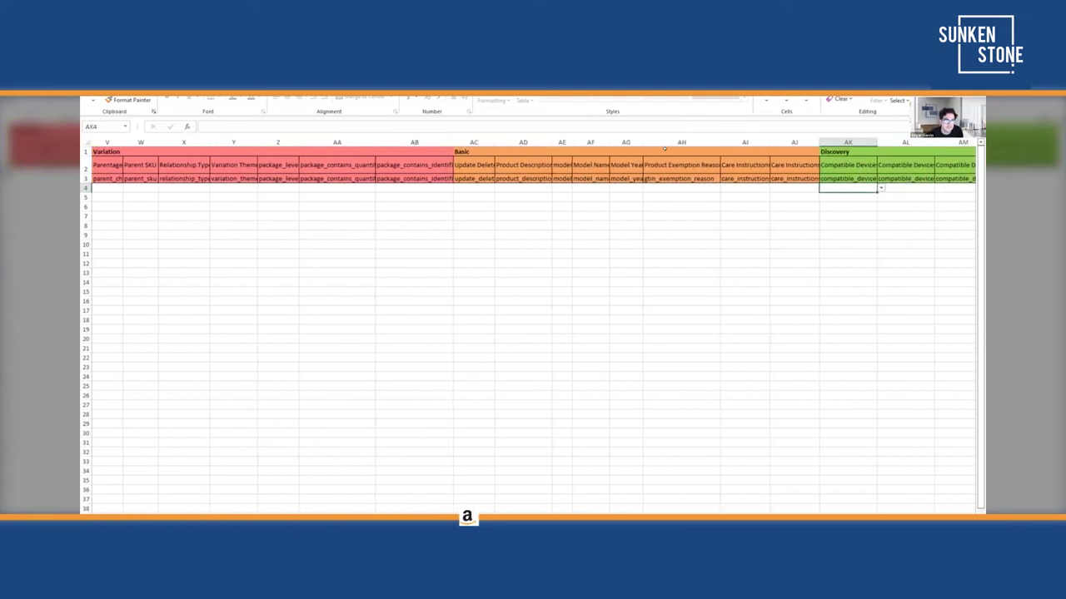
key("Left")
key("Left")
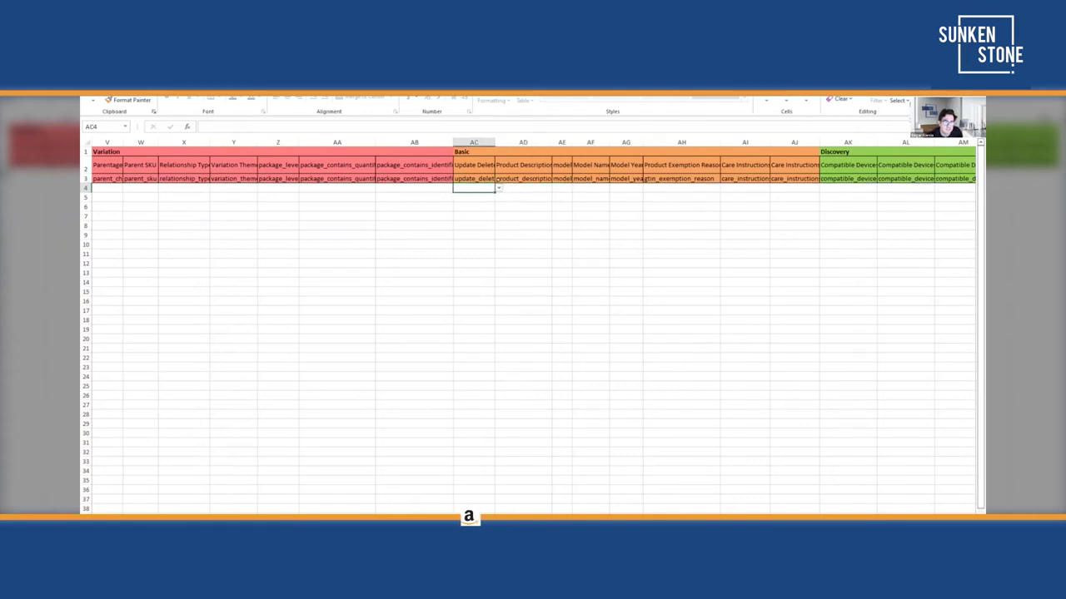
Inspect the first entry cells under Product Description, model, Model Name and Model Year in the Basic group
key("Right")
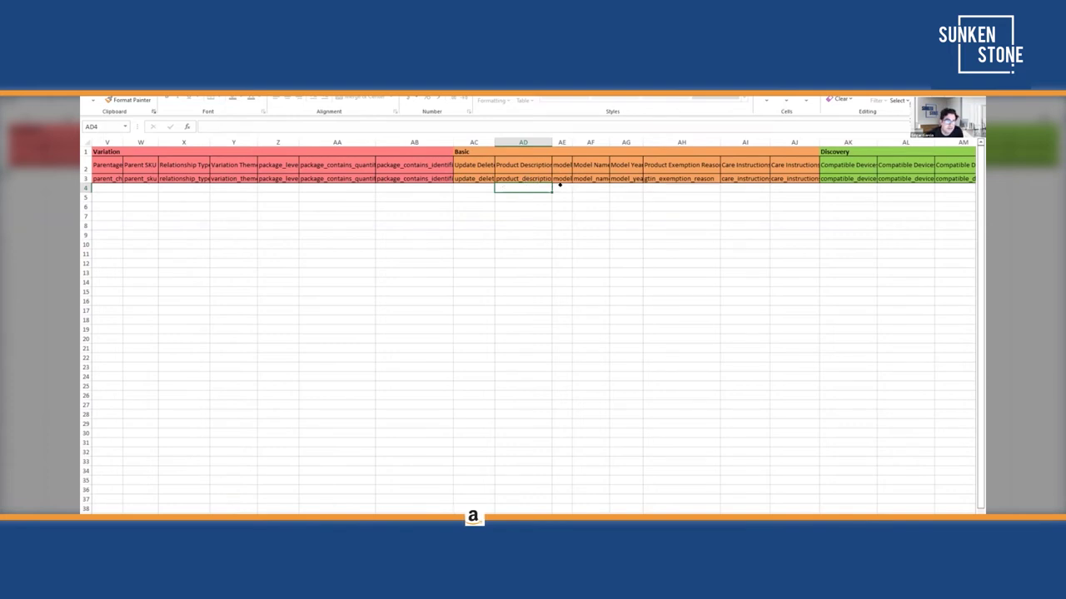
left_click(559, 186)
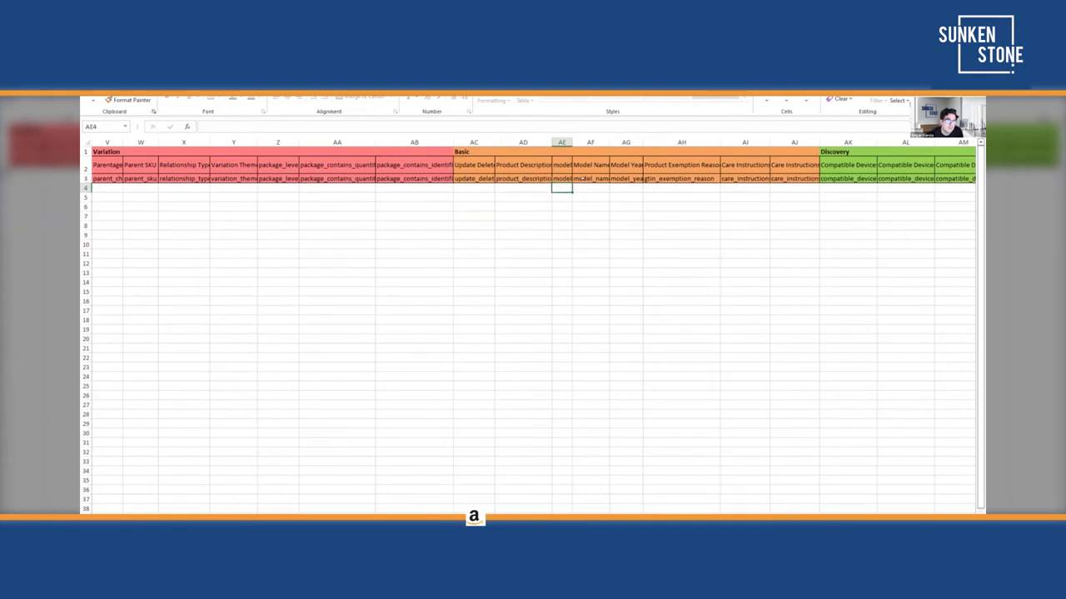
key("Right")
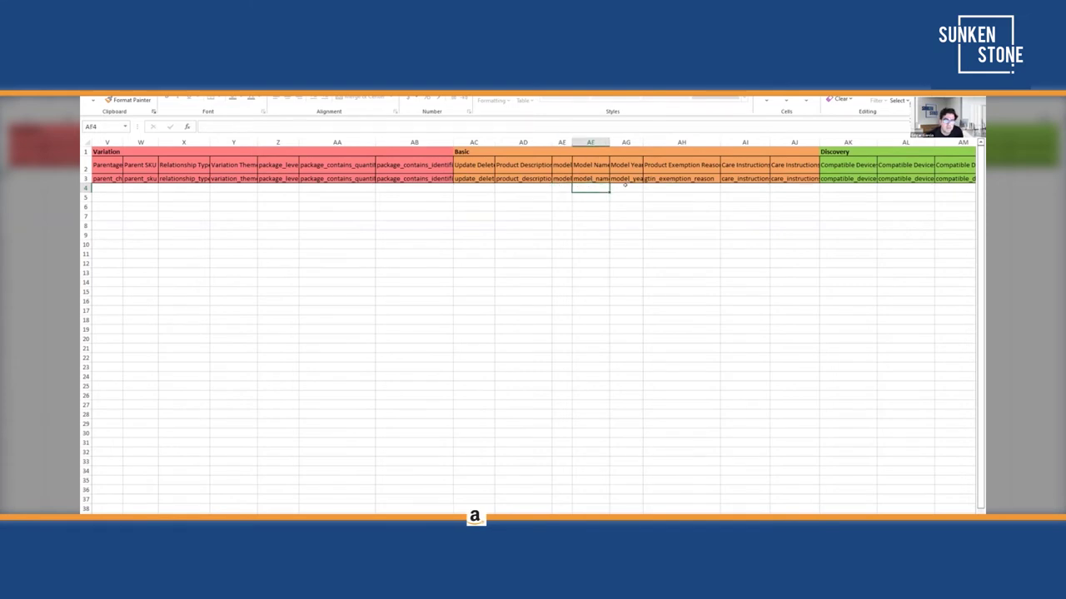
key("Right")
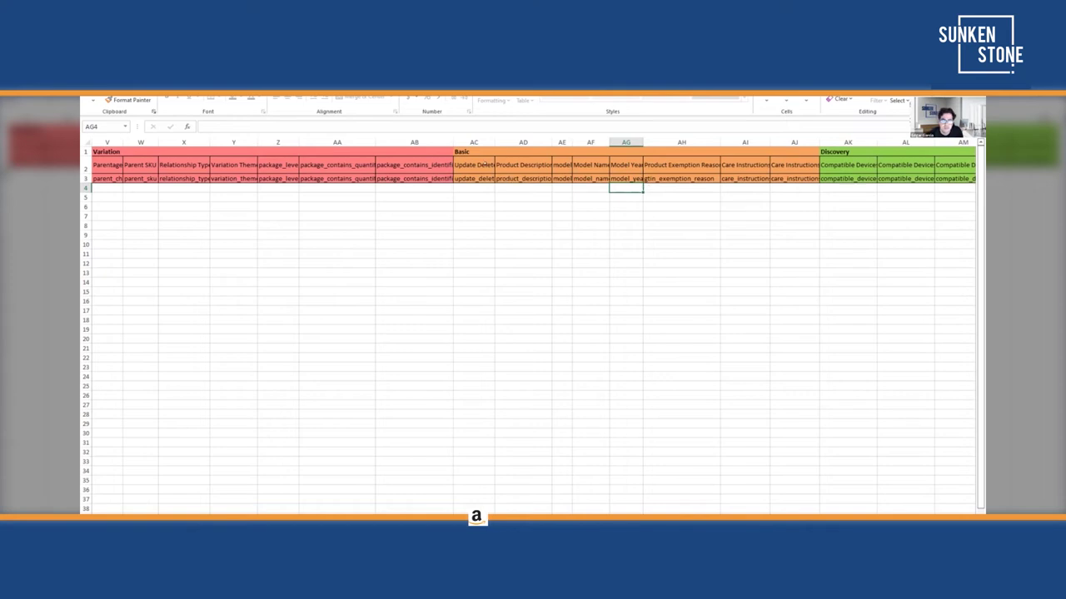
Point out the Update Delete, Product Description and last Care Instructions columns of the Basic group by highlighting them
left_click(471, 151)
key("ctrl+space")
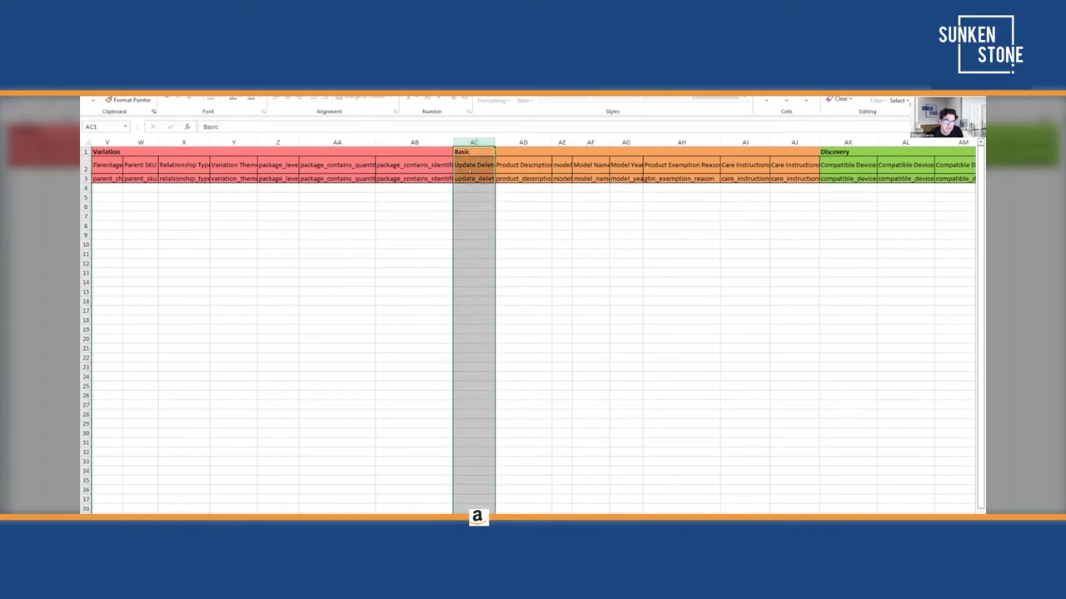
left_click(481, 187)
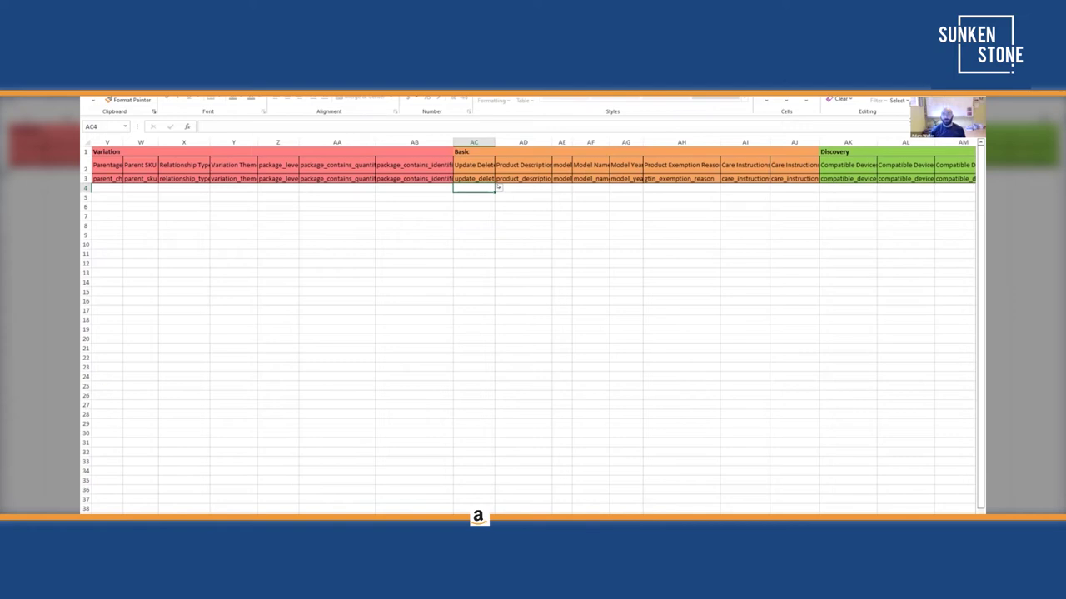
left_click(517, 141)
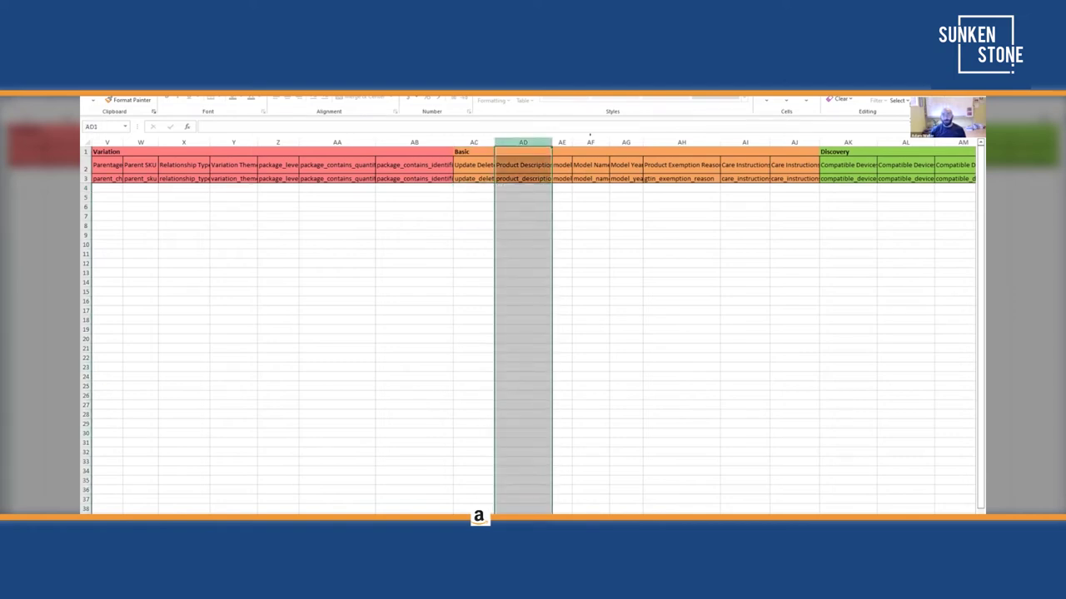
left_click(773, 135)
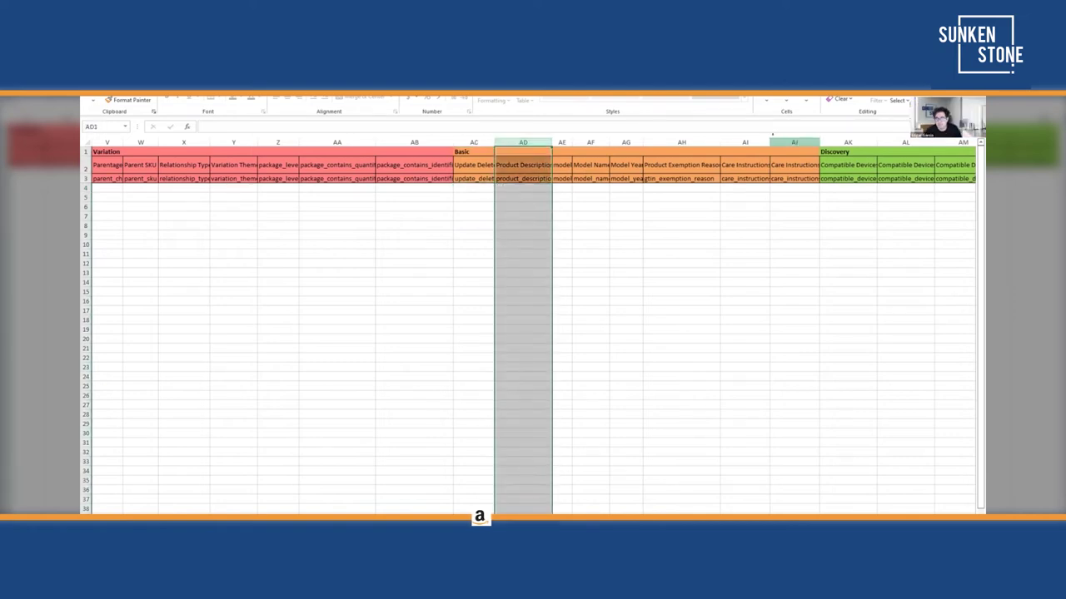
Look across the Discovery group's columns and return to its heading cell, after checking the first entry cell under Model Name
left_click(574, 187)
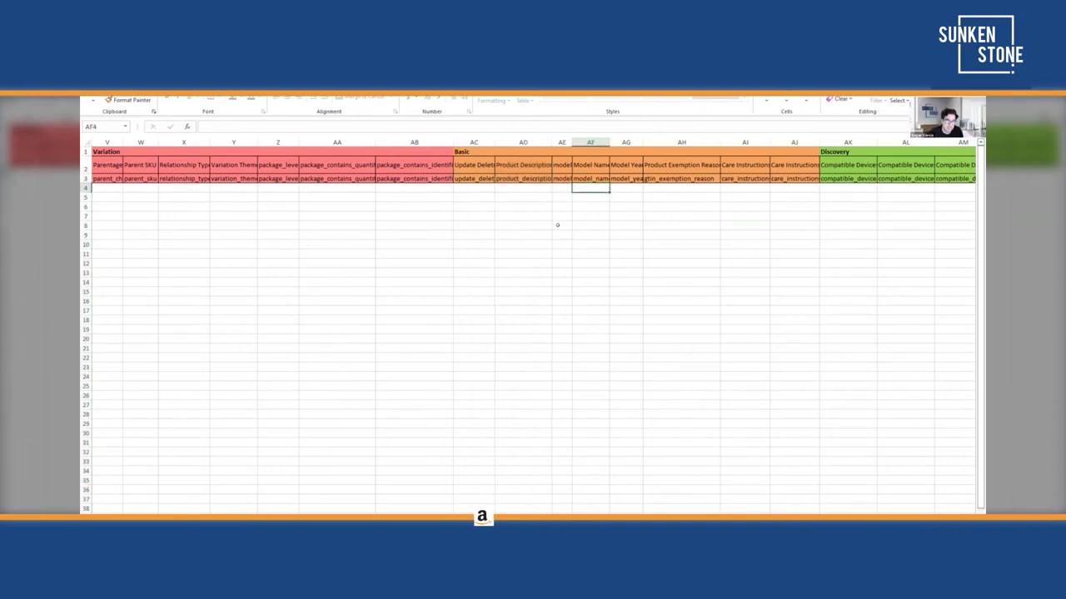
left_click(829, 151)
key("Right")
key("Right")
key("Right")
key("Right")
key("Right")
key("Right")
key("Right")
key("Right")
key("Right")
key("Left")
key("Left")
key("Left")
key("Left")
key("Left")
key("Left")
key("Left")
key("Left")
key("Left")
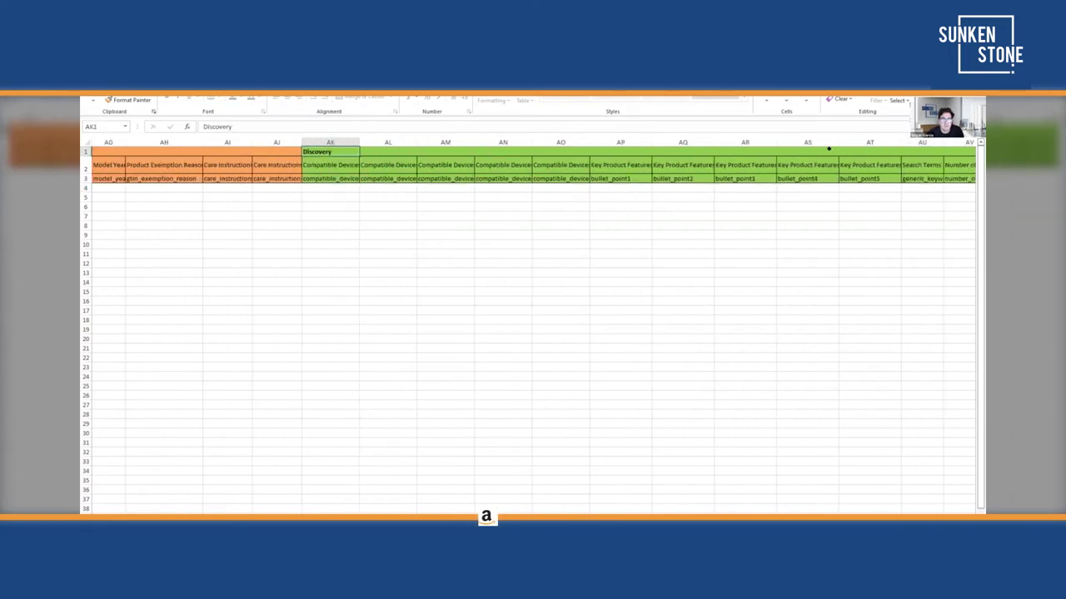
Inspect the first entry cells under the Compatible Devices columns up to the first Key Product Features column in the Discovery group
key("Right")
key("Left")
key("Down")
key("Down")
key("Down")
key("Right")
key("Right")
key("Right")
key("Right")
key("Right")
key("Right")
key("Left")
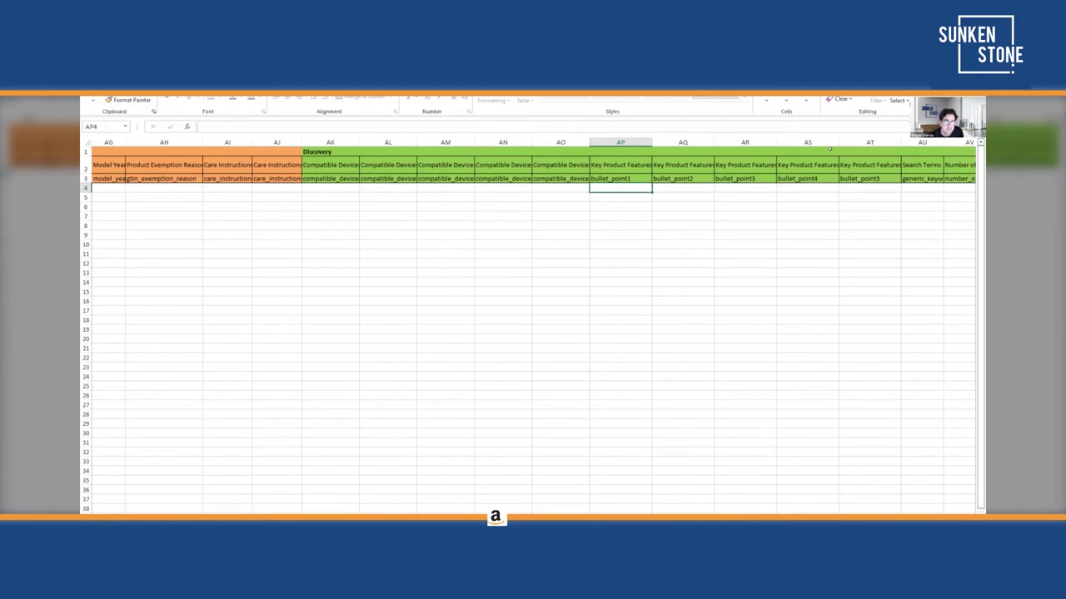
Recheck the last Compatible Devices entry cells and inspect those under Key Product Features through Search Terms
key("Left")
key("Left")
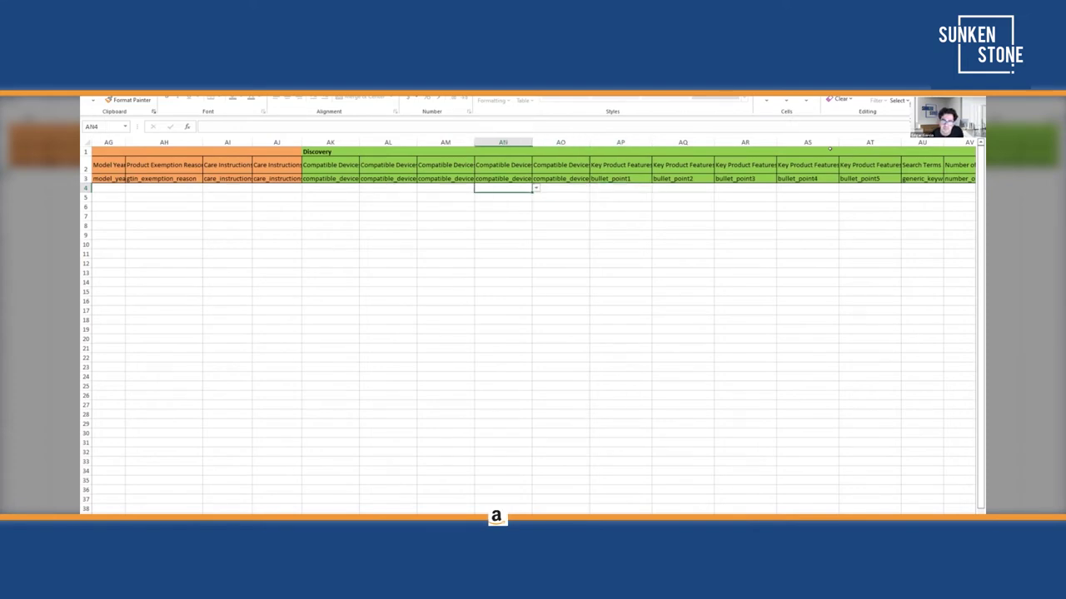
key("Right")
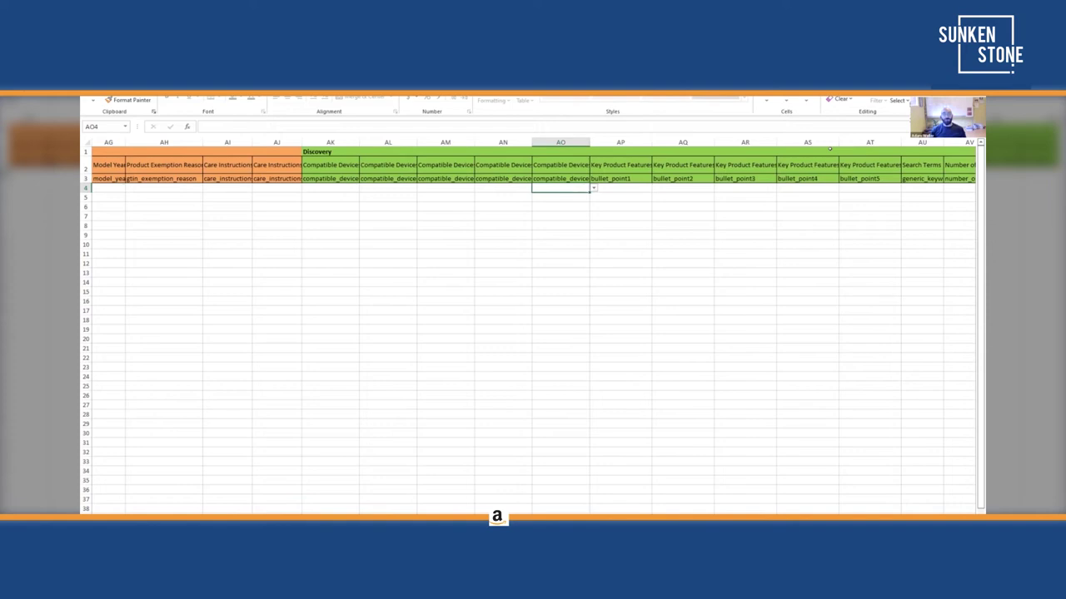
key("Right")
key("Right")
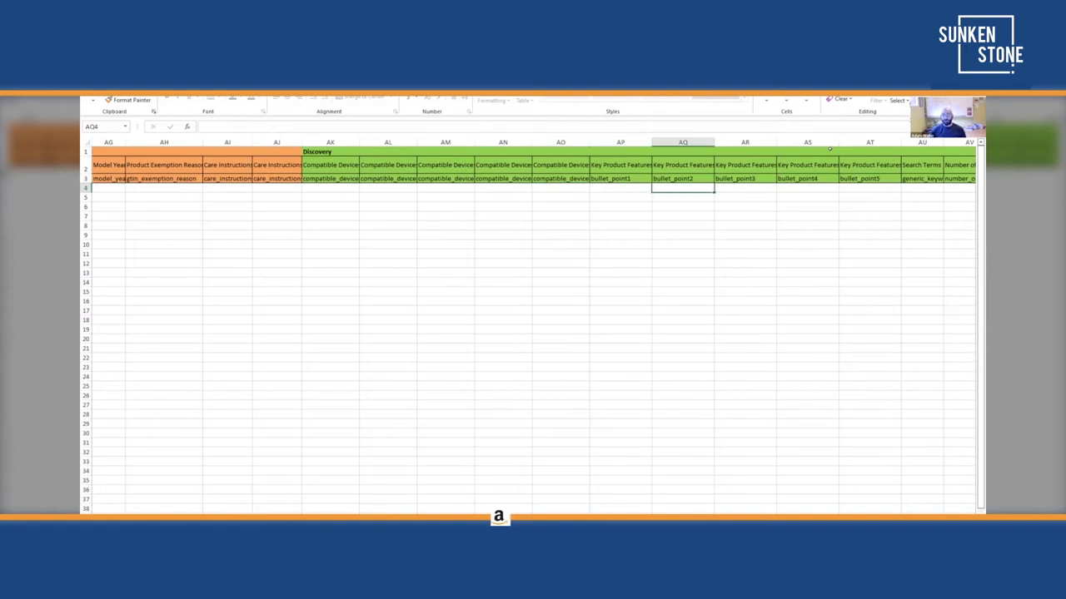
key("Right")
key("Right")
key("Right")
key("Right")
key("Right")
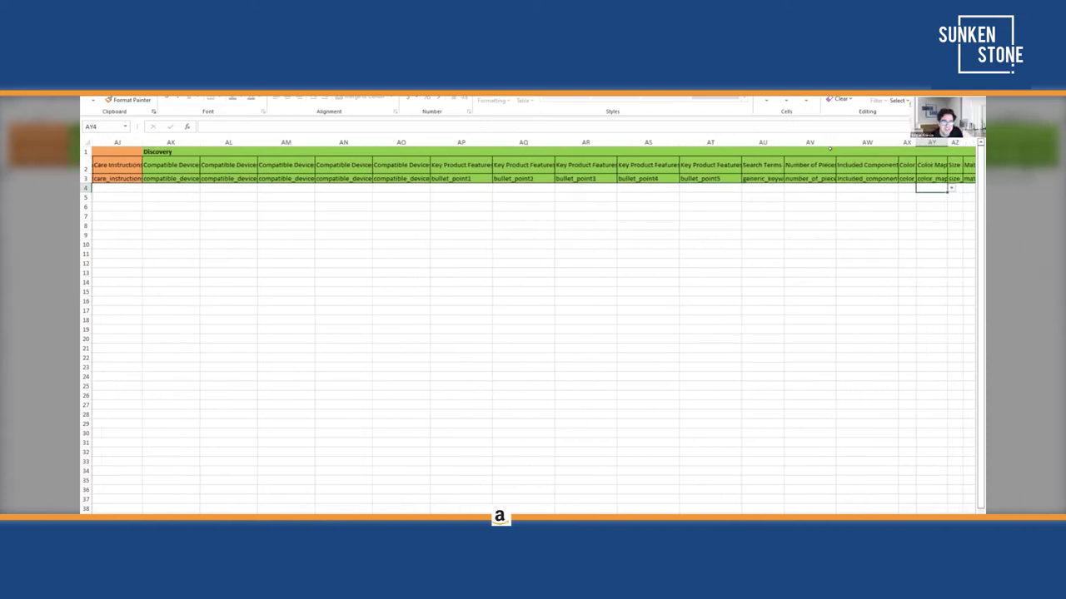
key("Left")
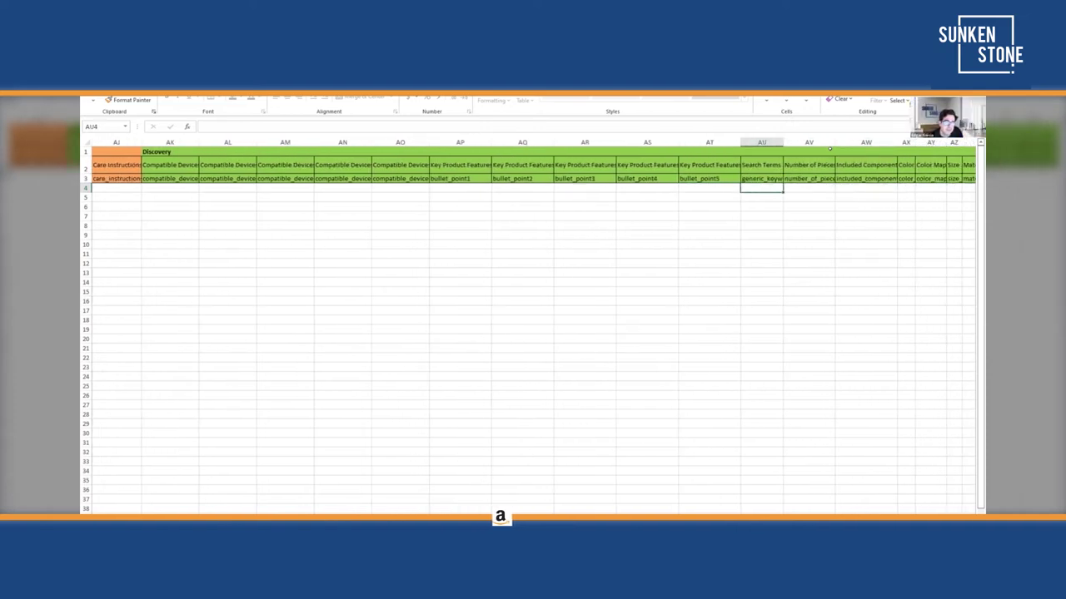
Read the field note on generic_keywords and inspect the Number of Pieces, Included Components and Color headings
key("Up")
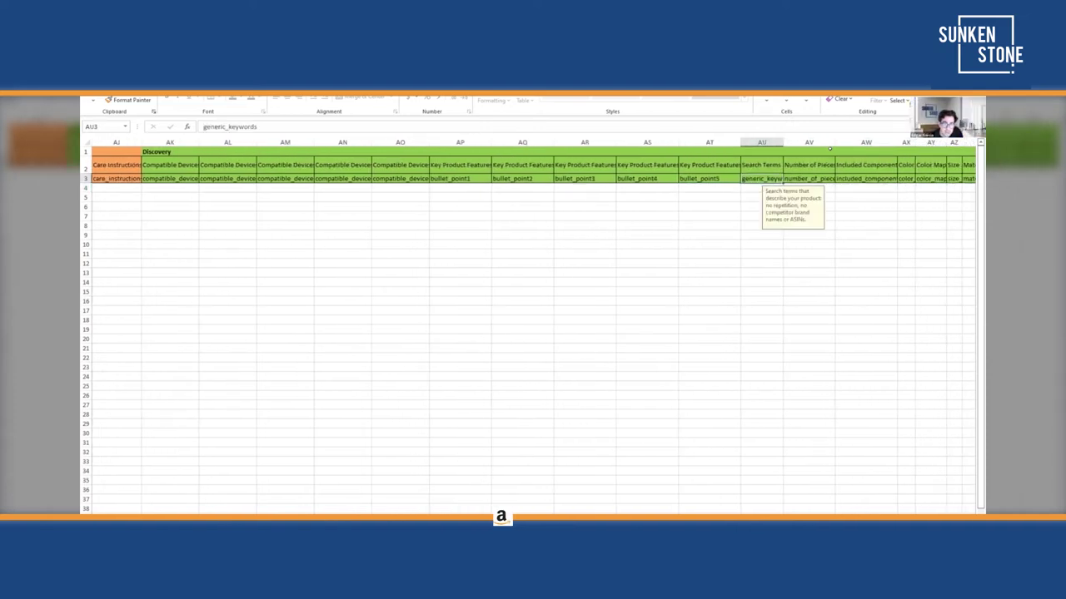
key("Up")
key("Right")
key("Right")
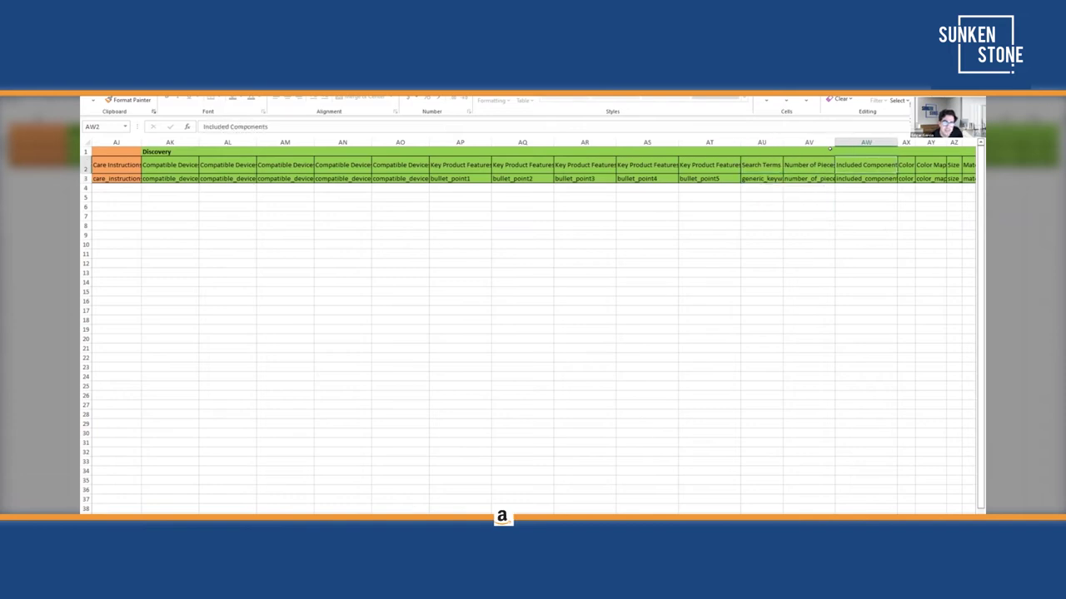
key("Left")
key("Down")
key("Right")
key("Right")
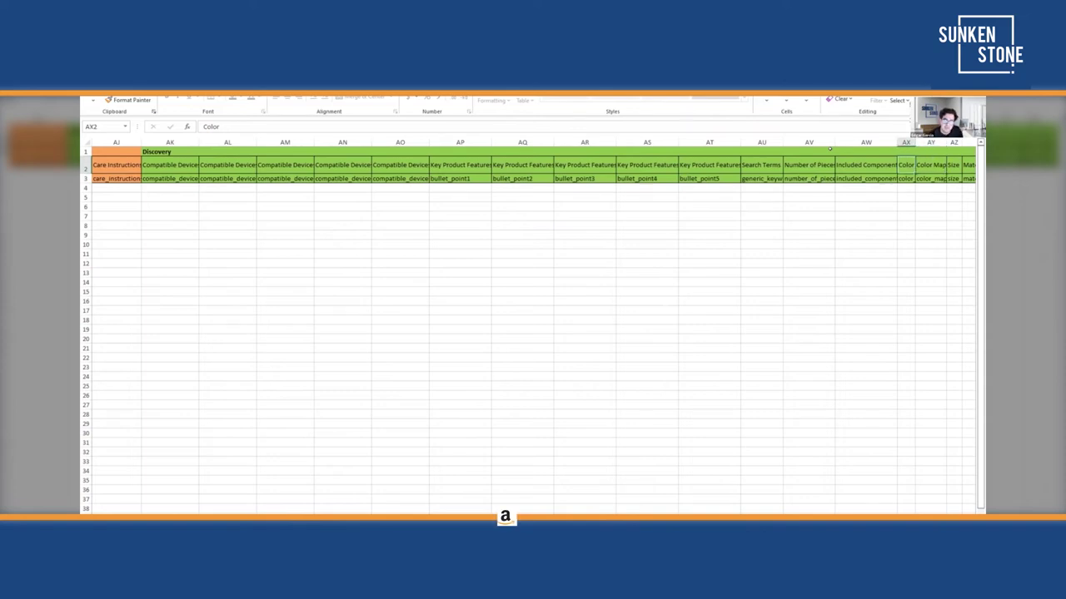
Inspect the first entry cells under Color, Color Map, Size and the five Material Type columns
key("Down")
key("Down")
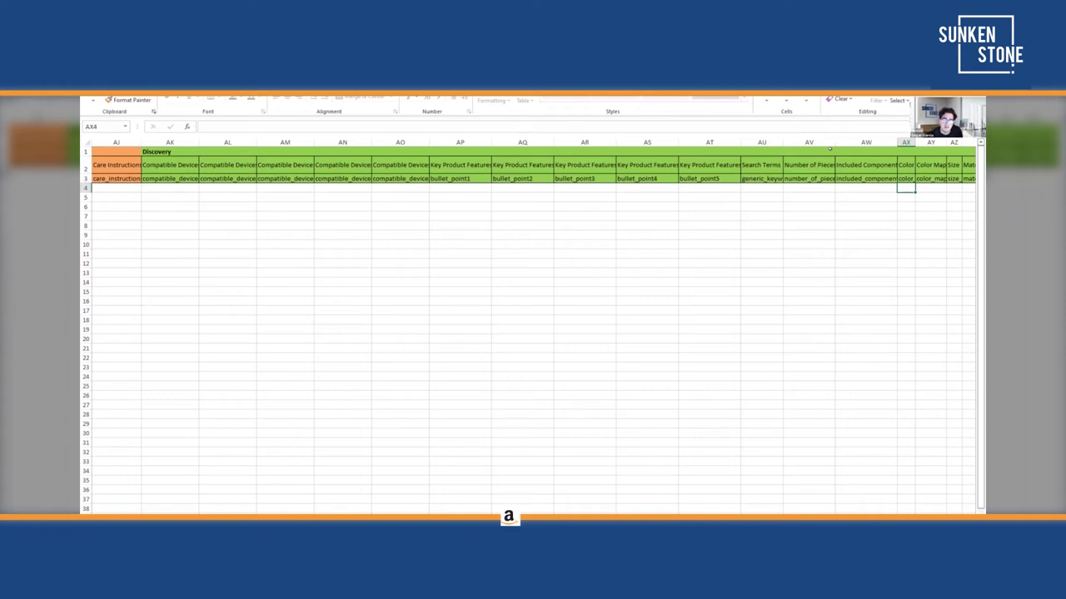
key("Right")
key("Right")
key("Right")
key("Right")
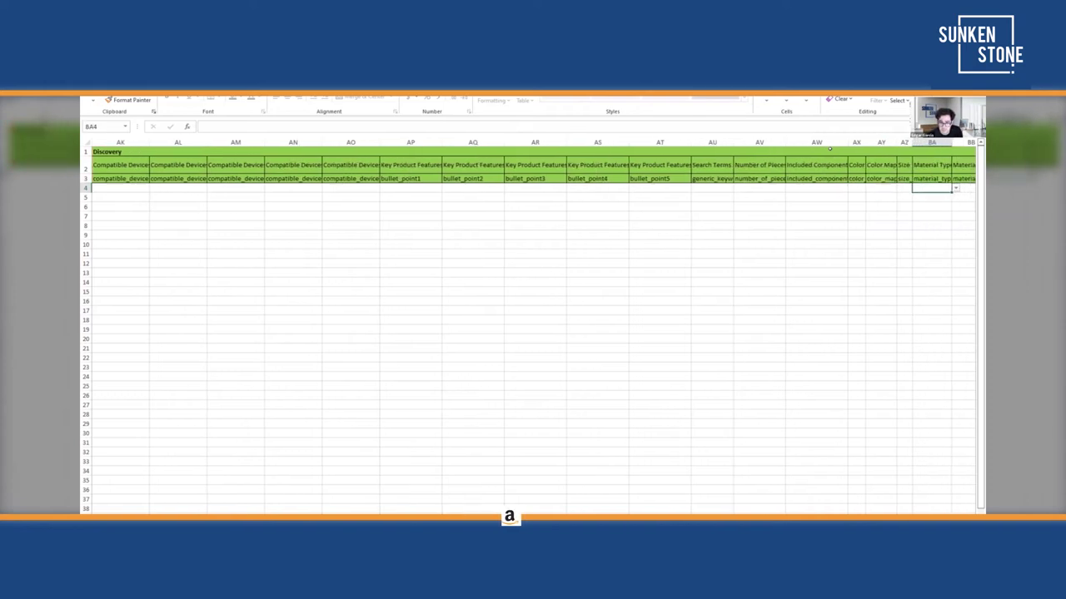
key("Right")
key("Right")
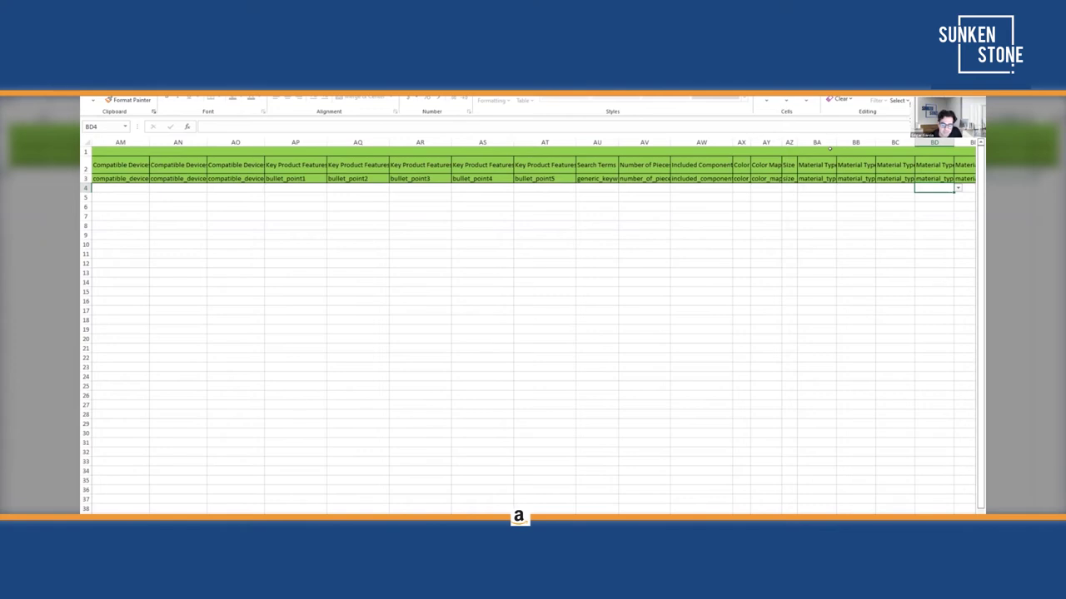
key("Right")
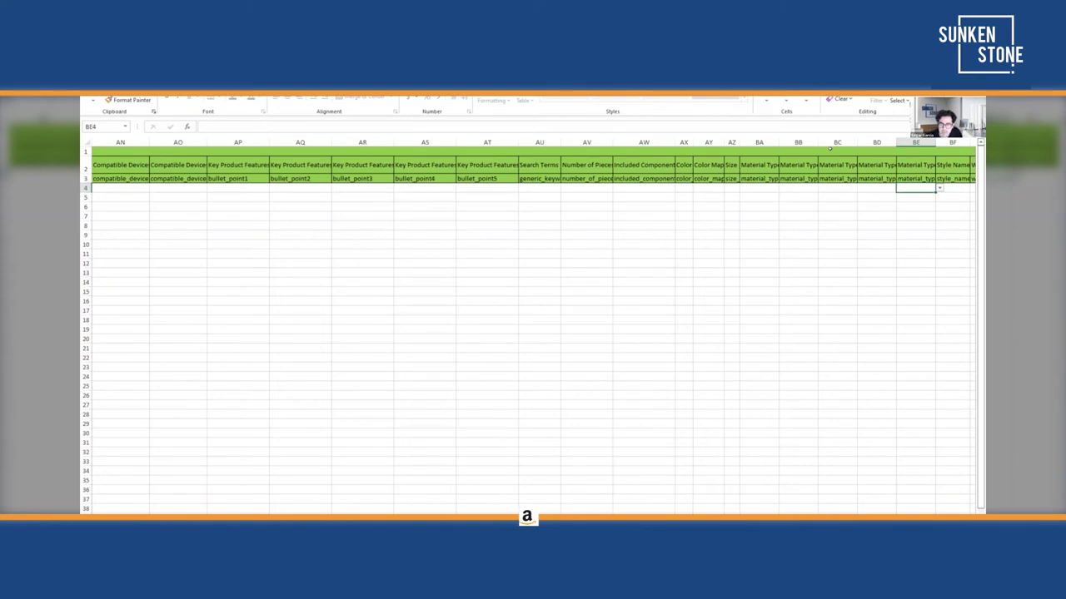
Inspect the first entry cells under Style Name, Wattage and the Additional Features columns up to the CounterDepth column
key("Right")
key("Right")
key("Right")
key("Right")
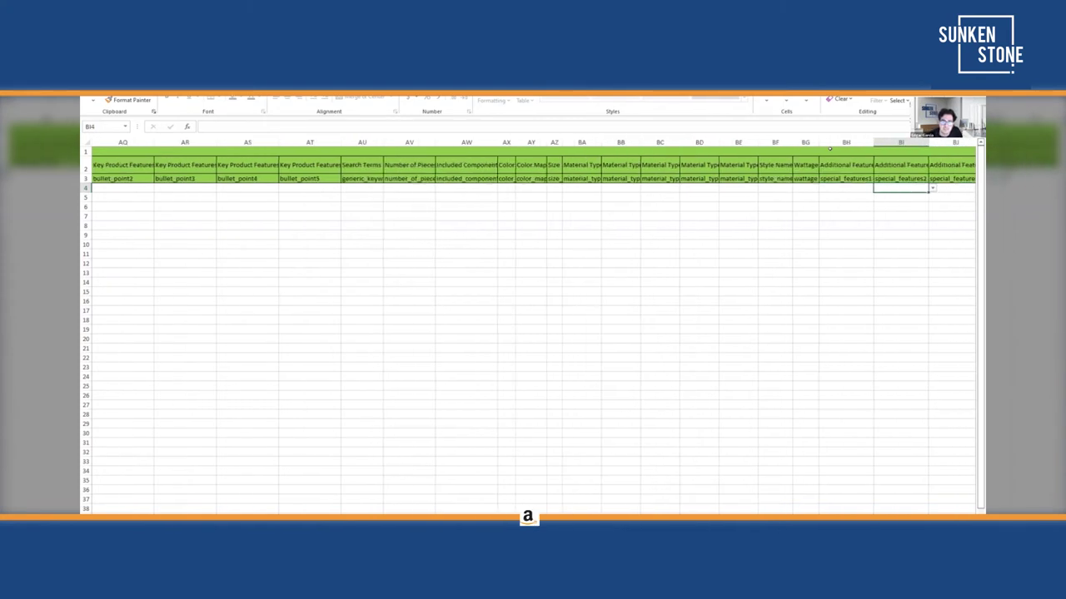
key("Right")
key("Right")
key("Right")
key("Right")
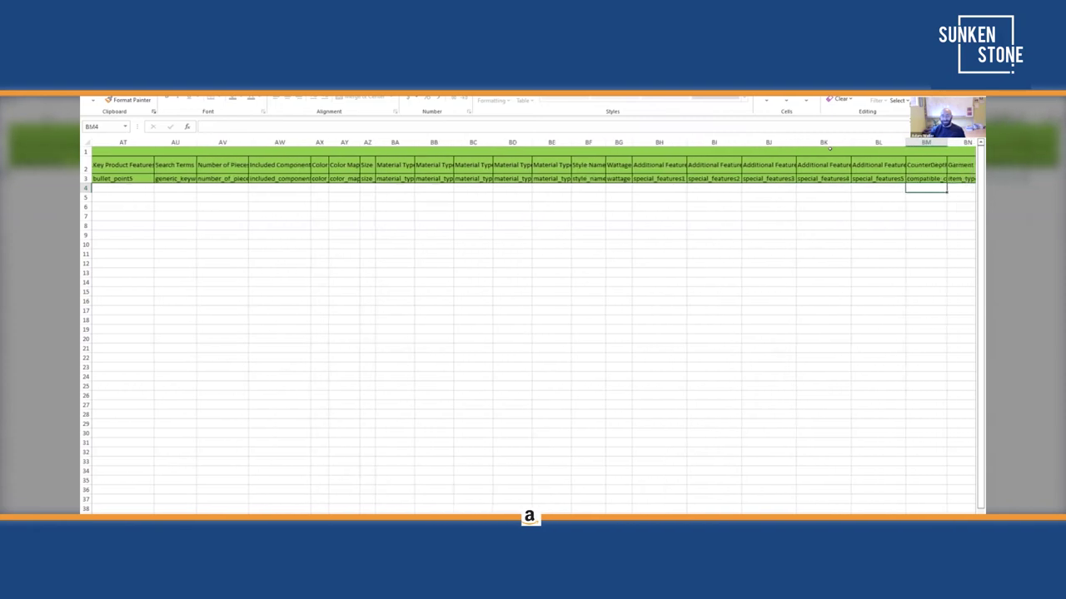
Examine the entry cells from Garment Type and Wattage Unit Of Measure through the dishwasher-safe, Power Source and Voltage columns
key("Right")
key("Right")
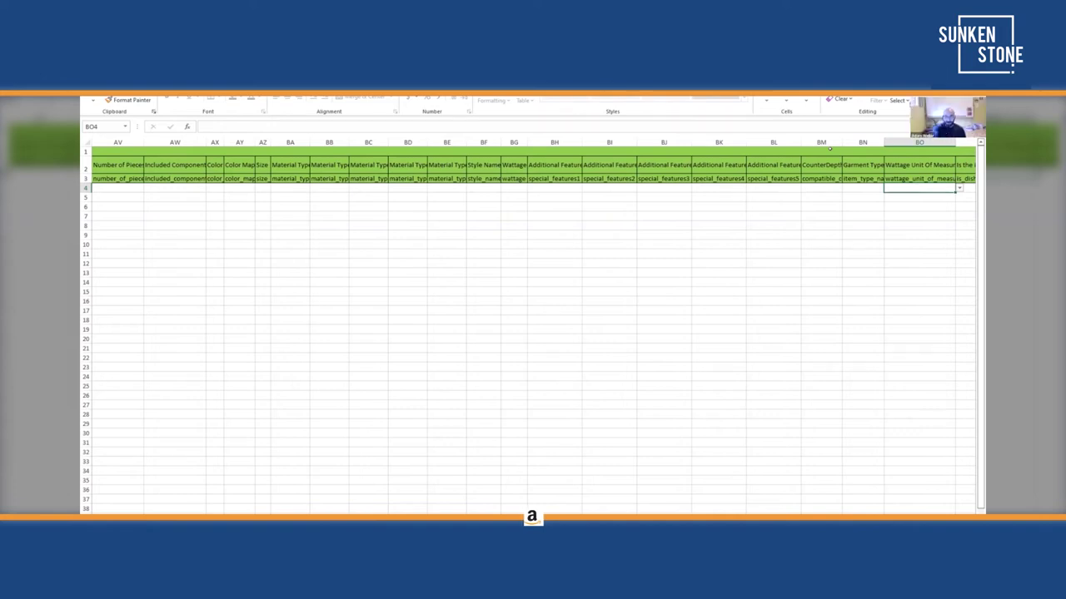
key("Right")
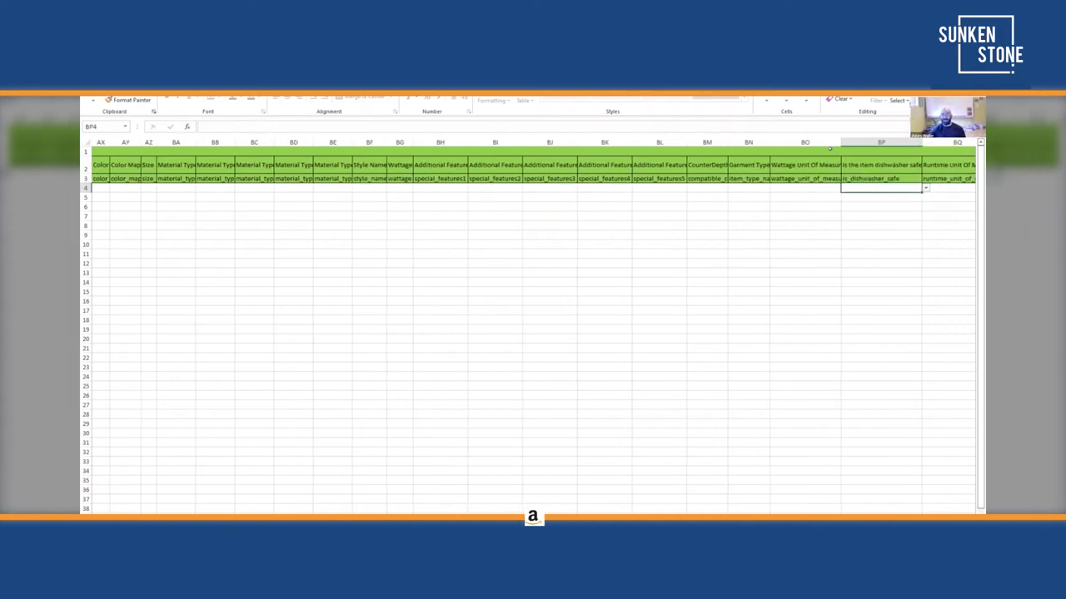
key("Right")
key("Right")
key("Right")
key("Right")
key("Right")
key("Right")
key("Right")
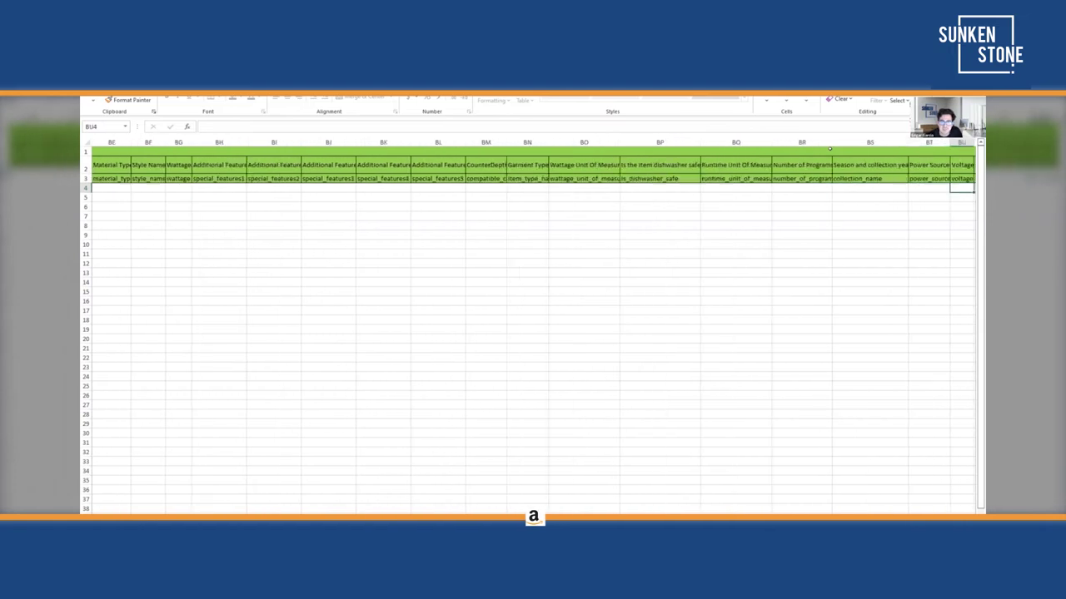
Examine the first entry cells from Mount Type and Is Assembly Required through Number of Boxes to Audible Noise
key("Left")
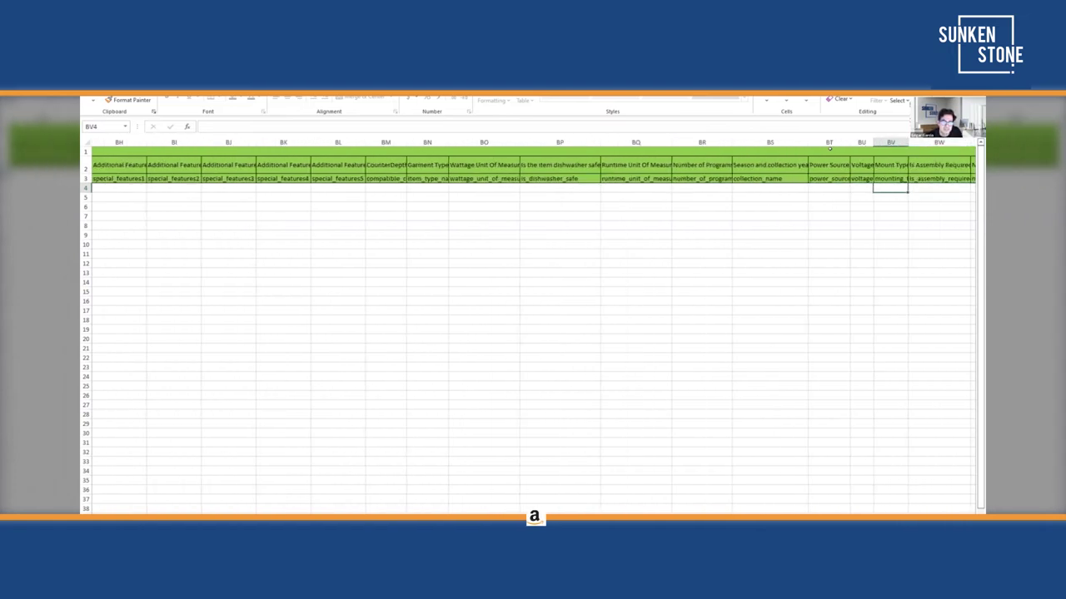
key("Right")
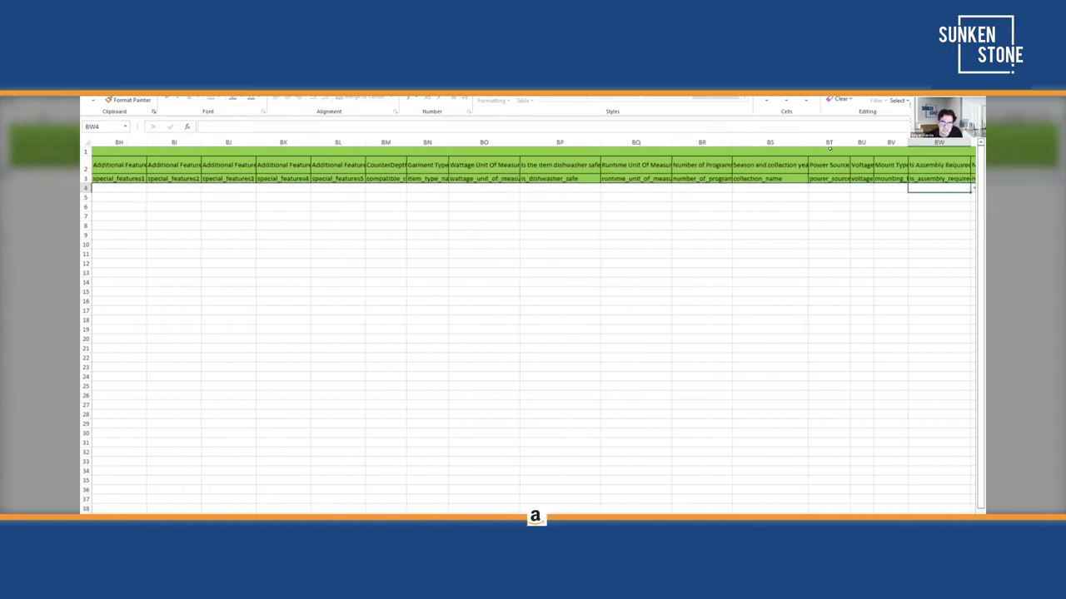
key("Right")
key("Right")
key("Right")
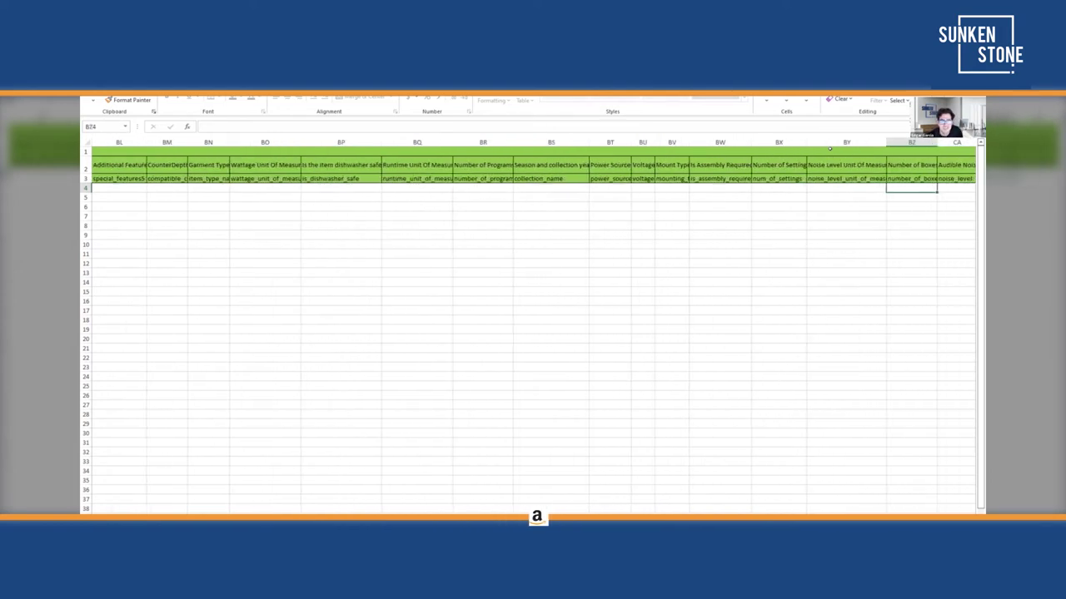
key("Right")
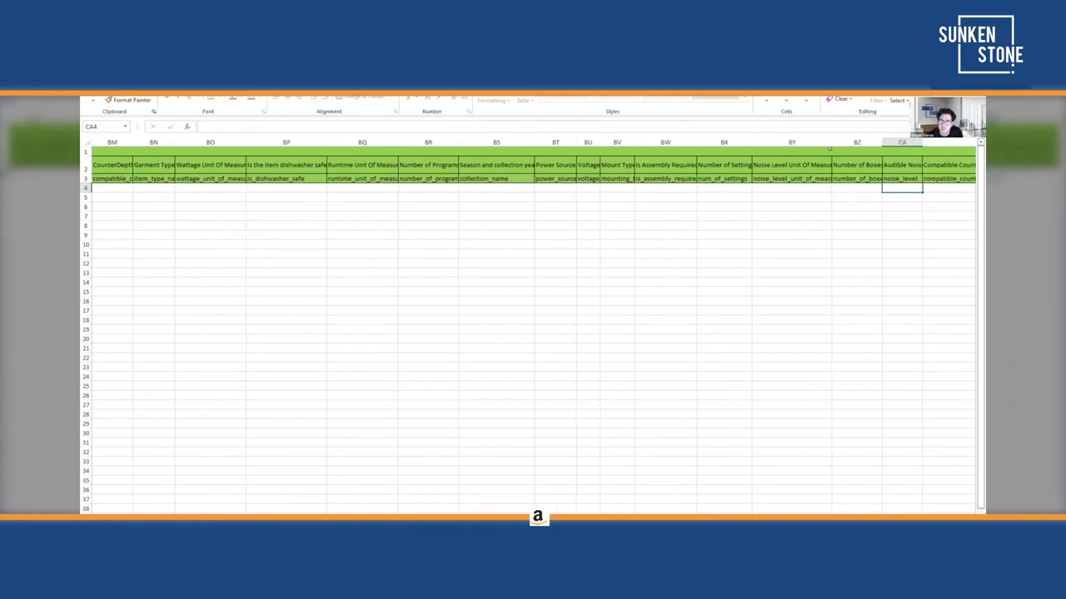
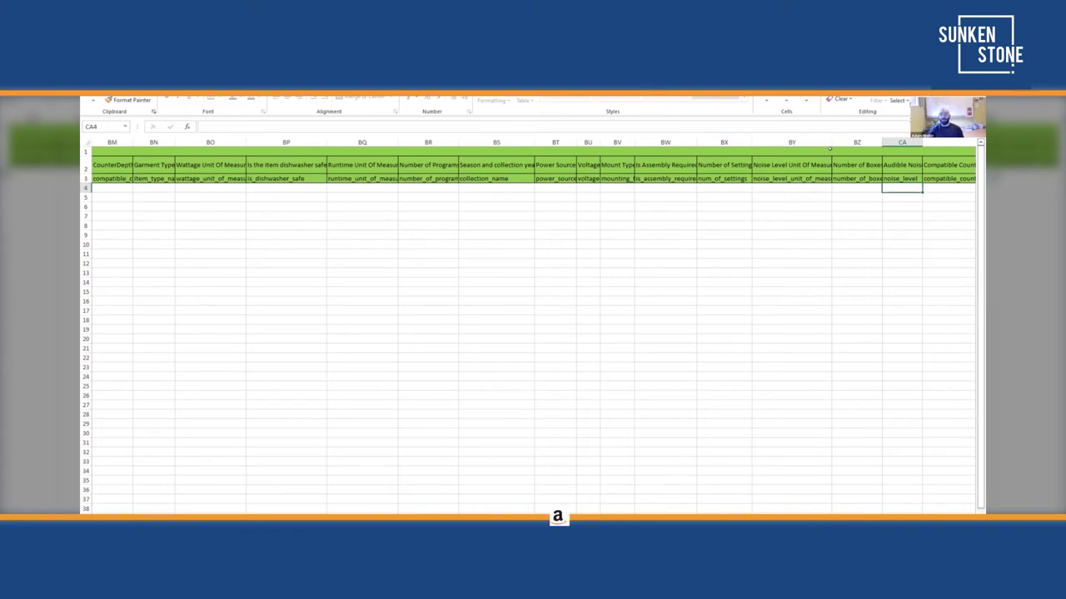
Check the heading cells of the Audible Noise column and return to its first entry cell
key("Up")
key("Up")
key("Down")
key("Down")
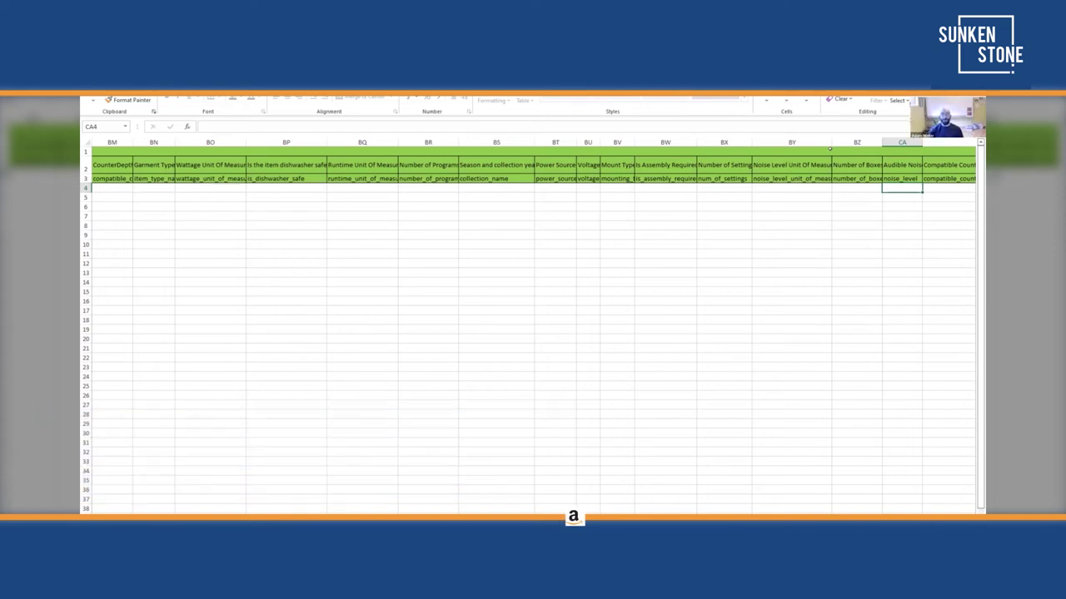
Examine the first entry cells from Compatible Counter Depth Unit Of Measure and Run Time through Catalog Number to Target Audience
left_click(949, 188)
key("Right")
key("Right")
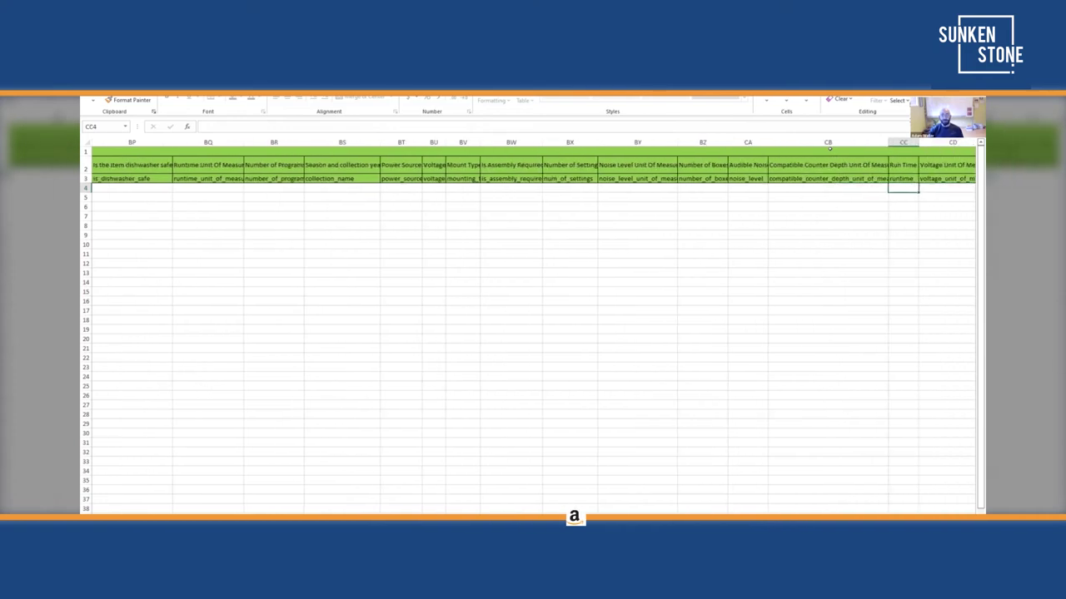
key("Right")
key("Right")
key("Right")
key("Right")
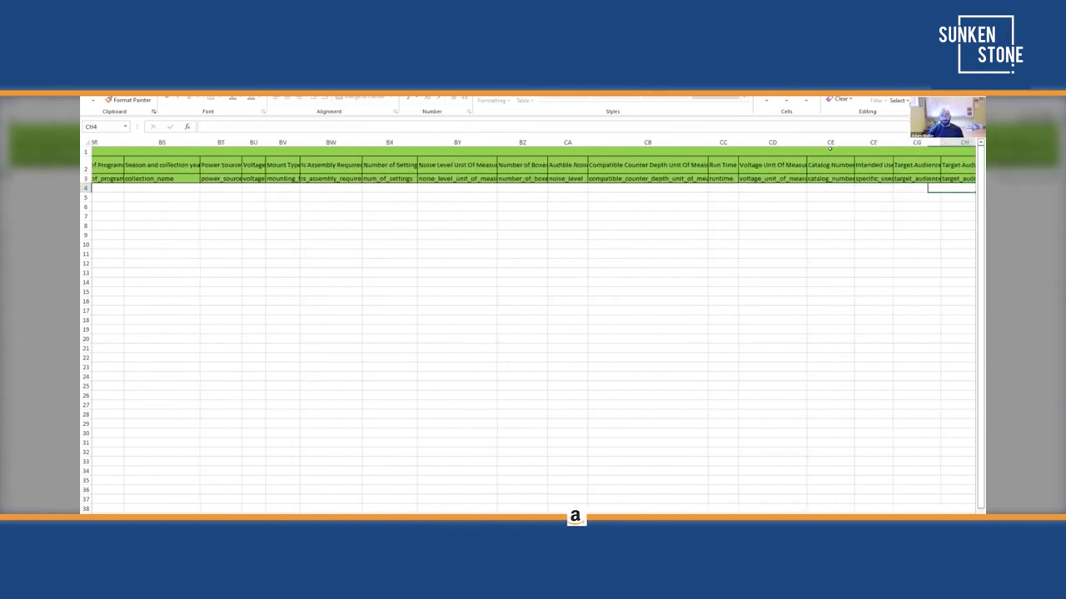
Examine the first entry cells from Other Attributes and Subject Matter through the Platinum Keywords columns to Annual Energy Consumption
key("Right")
key("Right")
key("Right")
key("Right")
key("Right")
key("Right")
key("Right")
key("Right")
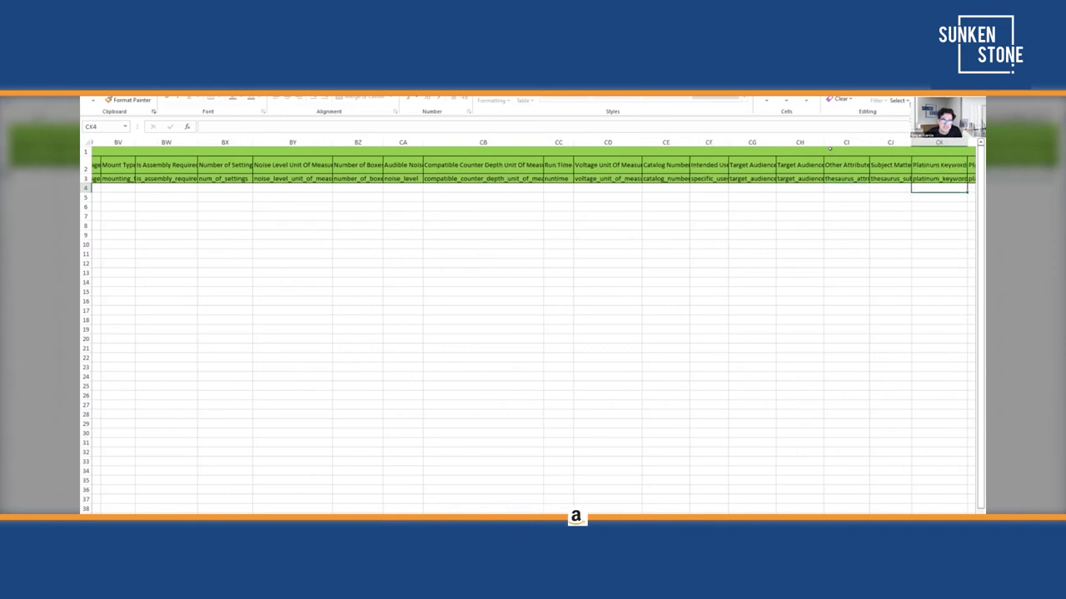
key("Right")
key("Right")
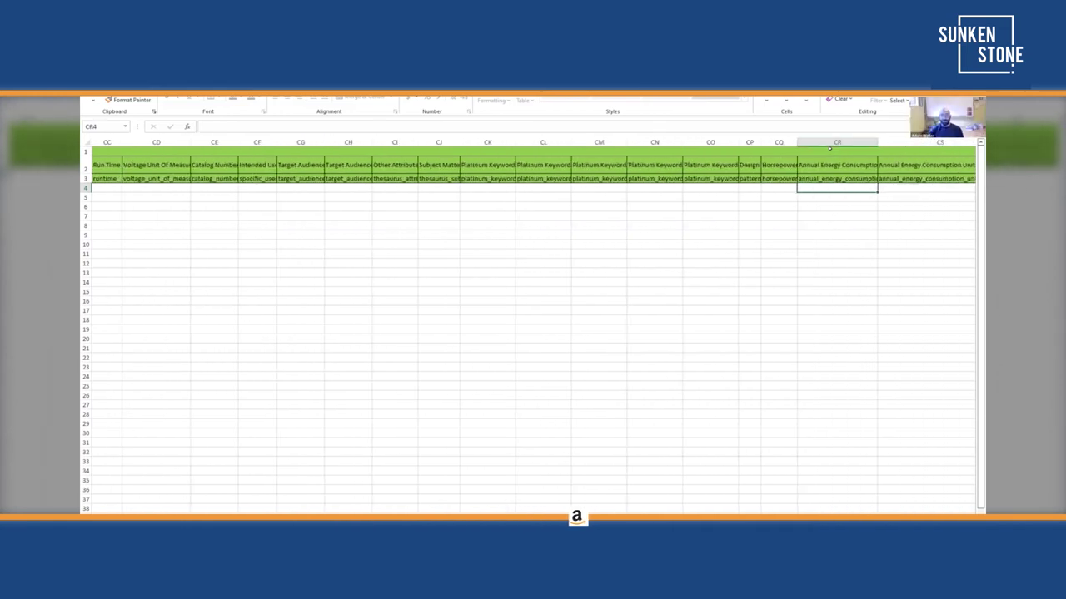
Examine the Discovery columns from Annual Energy Consumption Unit Of Measure through Efficiency, Water Consumption and Connector Type to Ice Capacity
key("Right")
key("Right")
key("Right")
key("Right")
key("Right")
key("Right")
key("Right")
key("Right")
key("Right")
key("Right")
key("Right")
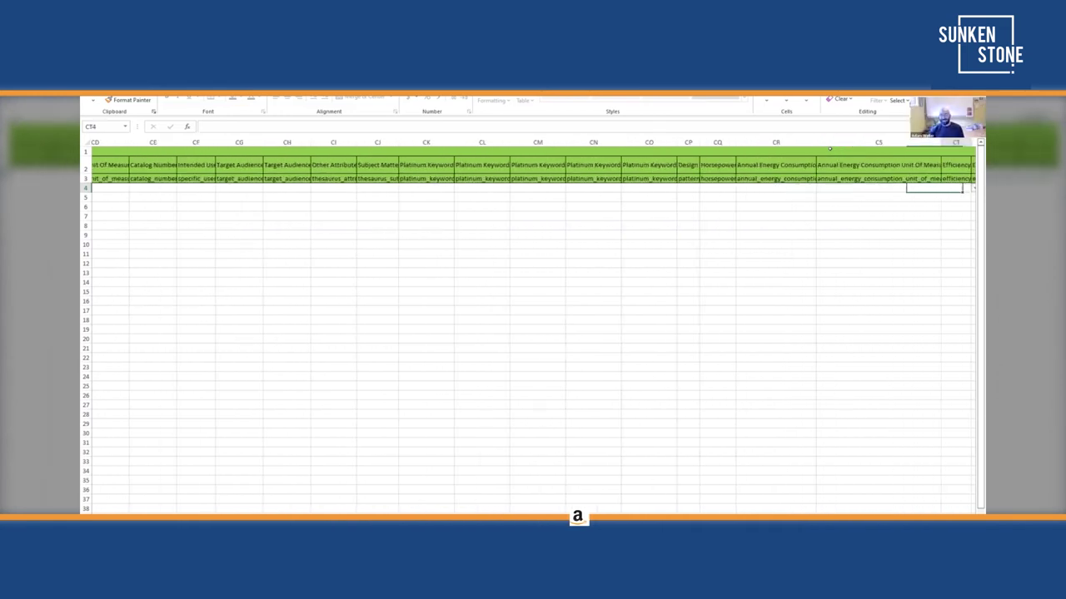
key("Right")
key("Right")
key("Right")
key("Right")
key("Right")
key("Right")
key("Right")
key("Right")
key("Right")
key("Right")
key("Right")
key("Right")
key("Right")
key("Right")
key("Right")
key("Right")
key("Right")
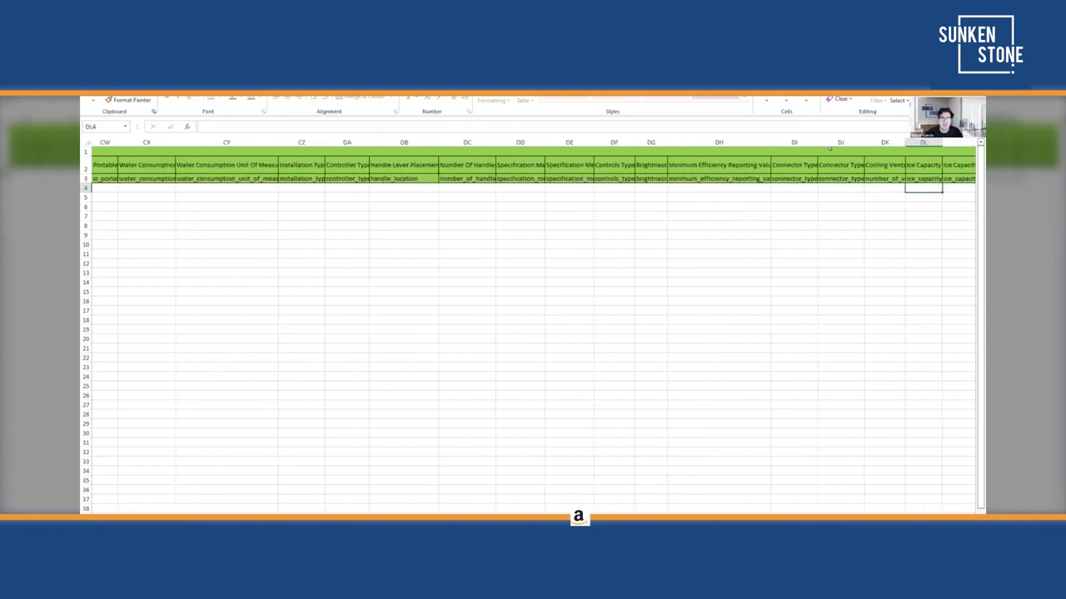
Examine the remaining Discovery columns after Ice Capacity up to Finish Types, the first column of the Product Enrichment group
key("Right")
key("Right")
key("Right")
key("Right")
key("Right")
key("Right")
key("Right")
key("Right")
key("Right")
key("Right")
key("Right")
key("Right")
key("Right")
key("Right")
key("Right")
key("Right")
key("Right")
key("Right")
key("Right")
key("Right")
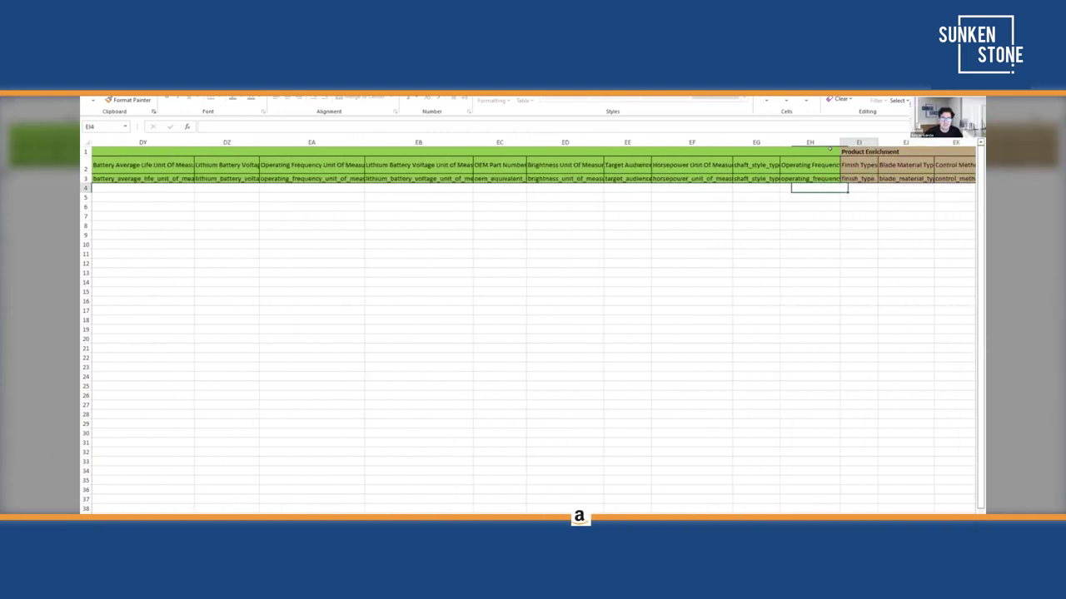
Examine the entry cells where the last Discovery columns meet Finish Types at the start of the Product Enrichment group
key("Left")
key("Left")
key("Left")
key("Left")
key("Left")
key("Left")
key("Left")
key("Left")
key("Left")
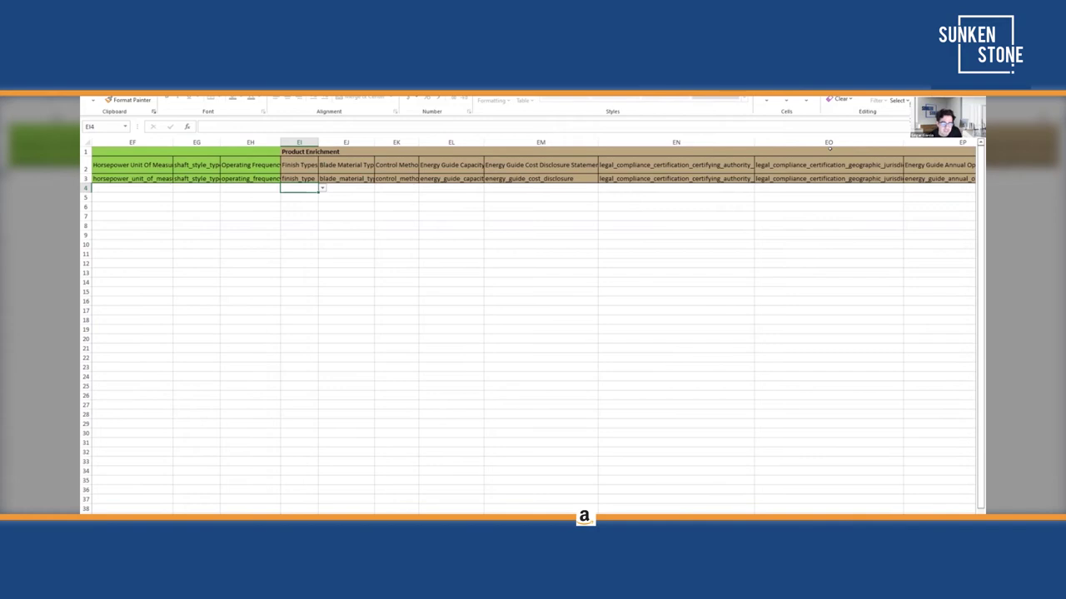
key("Up")
key("Up")
key("Down")
key("Down")
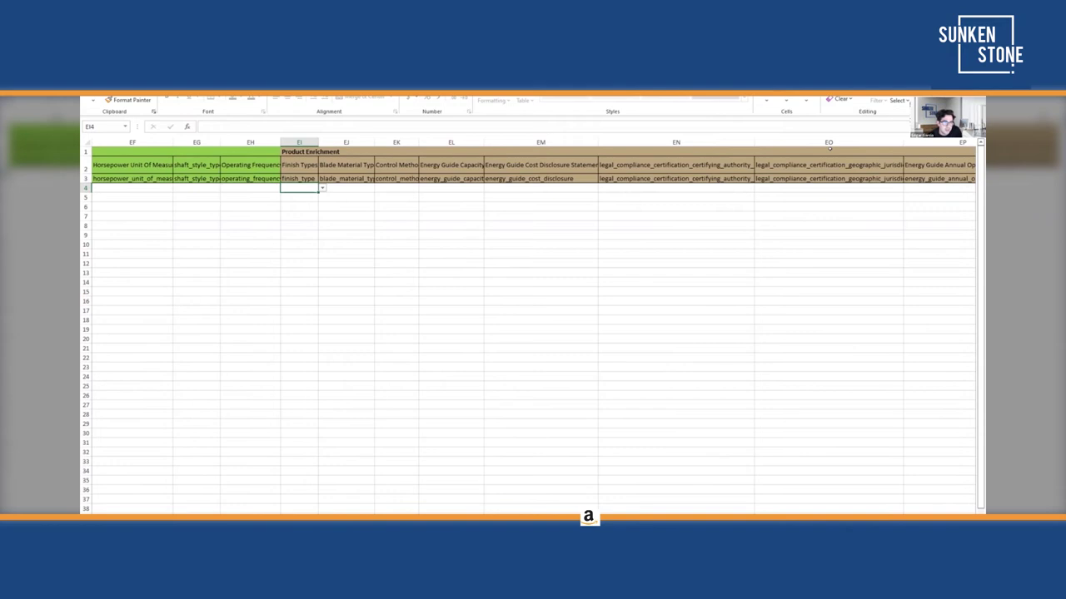
Examine the Product Enrichment entry cells from Blade Material Type through Energy Guide Capacity to the legal compliance geographic jurisdiction column
key("Right")
key("Right")
key("Right")
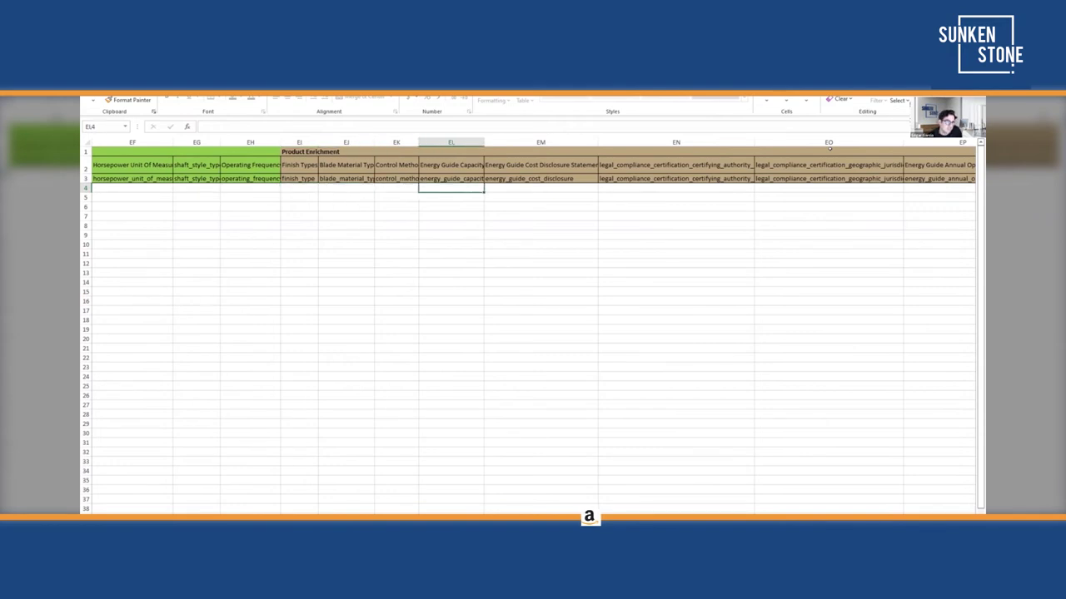
key("Left")
key("Left")
key("Left")
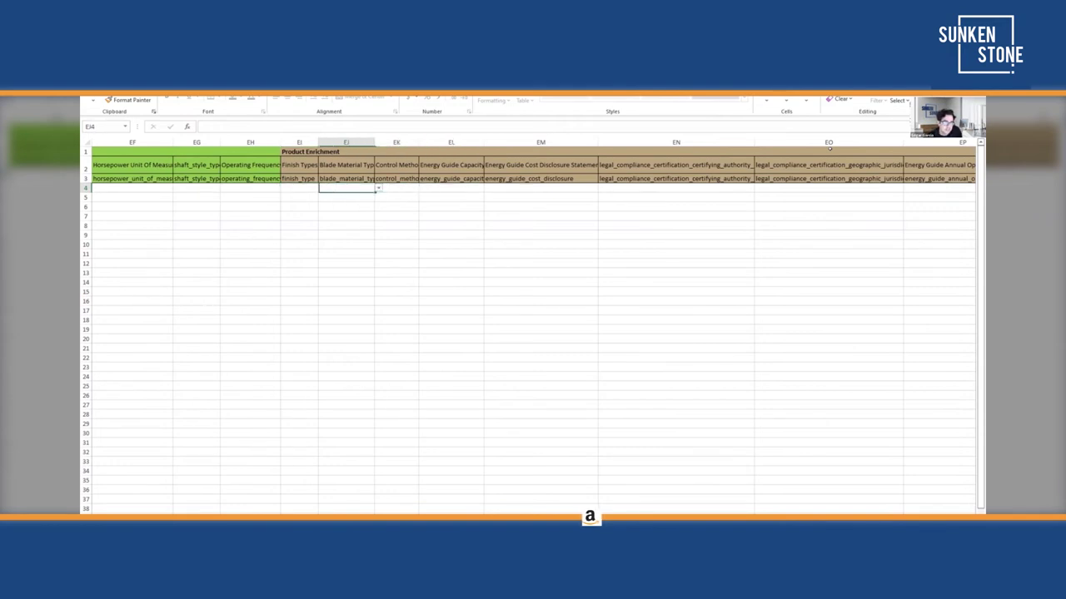
key("Right")
key("Right")
key("Right")
key("Right")
key("Right")
key("Right")
key("Right")
key("Right")
key("Right")
key("Right")
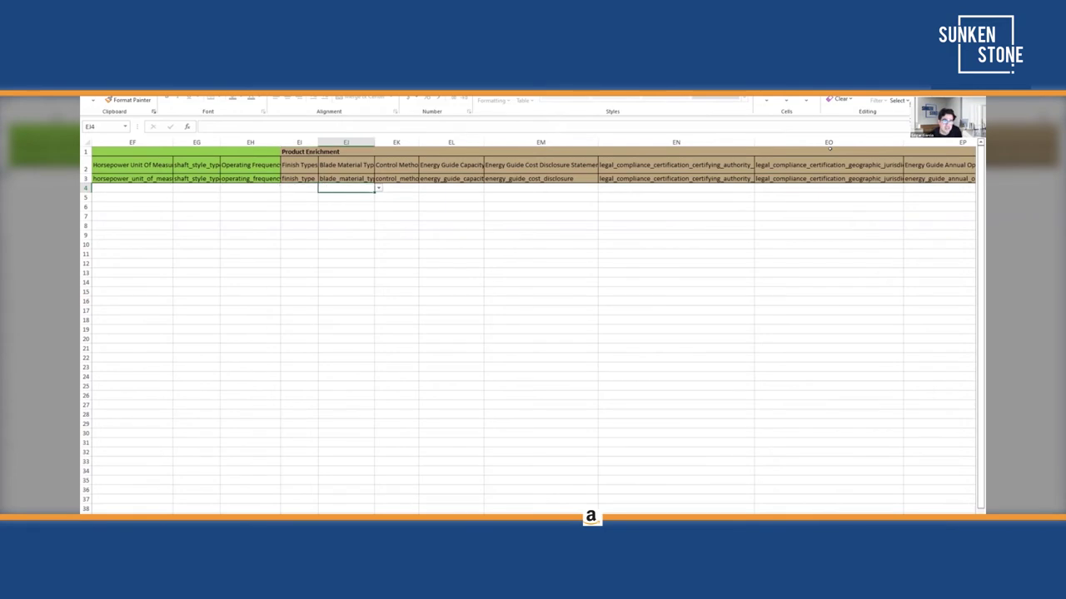
key("Left")
key("Left")
key("Left")
key("Left")
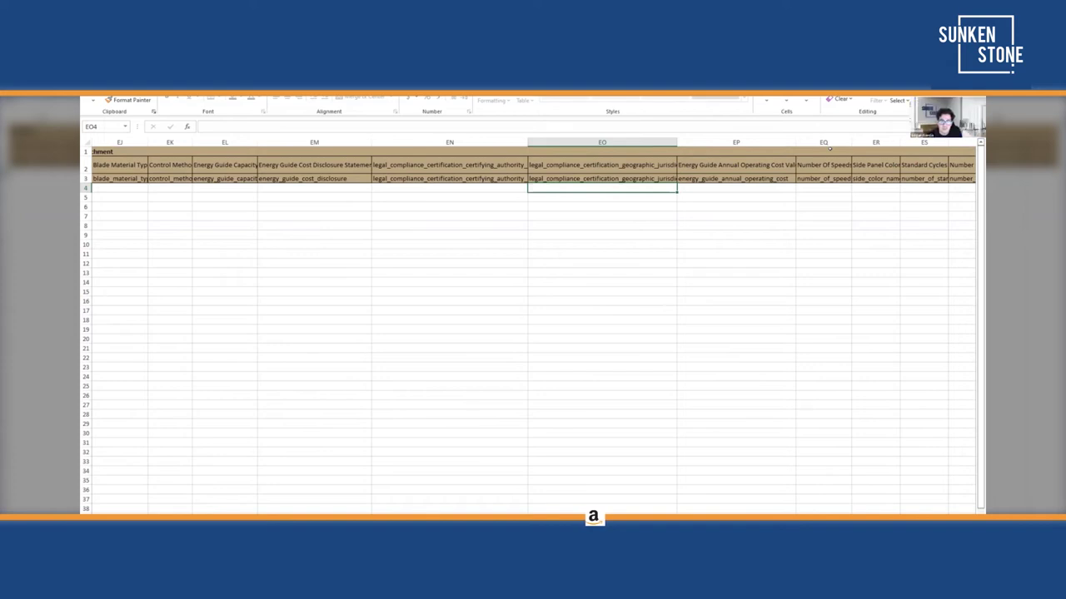
Examine the entry cells for Energy Guide Annual Operating Cost and Number Of Speeds
key("Right")
key("Right")
key("Right")
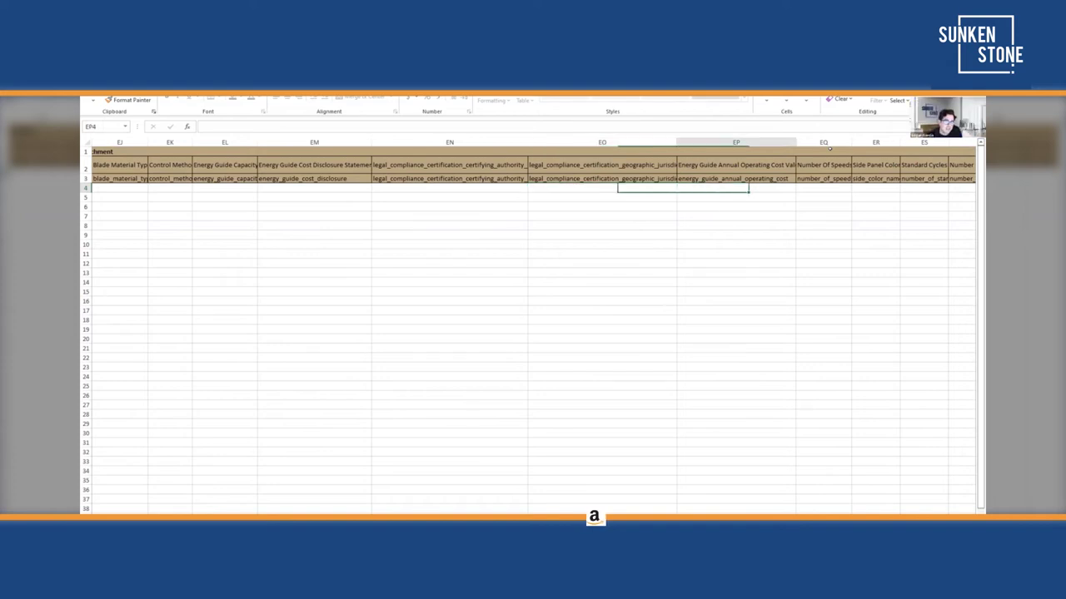
key("Right")
key("Right")
key("Left")
key("Left")
key("Left")
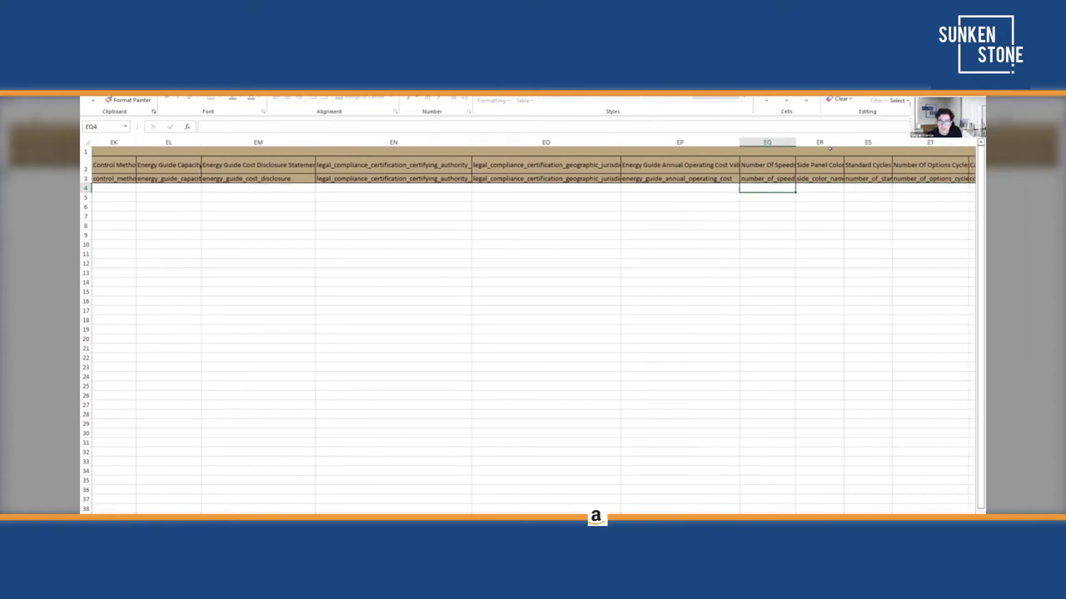
Examine the remaining Product Enrichment columns from Side Panel Color and Standard Cycles through Cable Length to item_depth_unit_of_measure
key("Right")
key("Right")
key("Right")
key("Right")
key("Right")
key("Right")
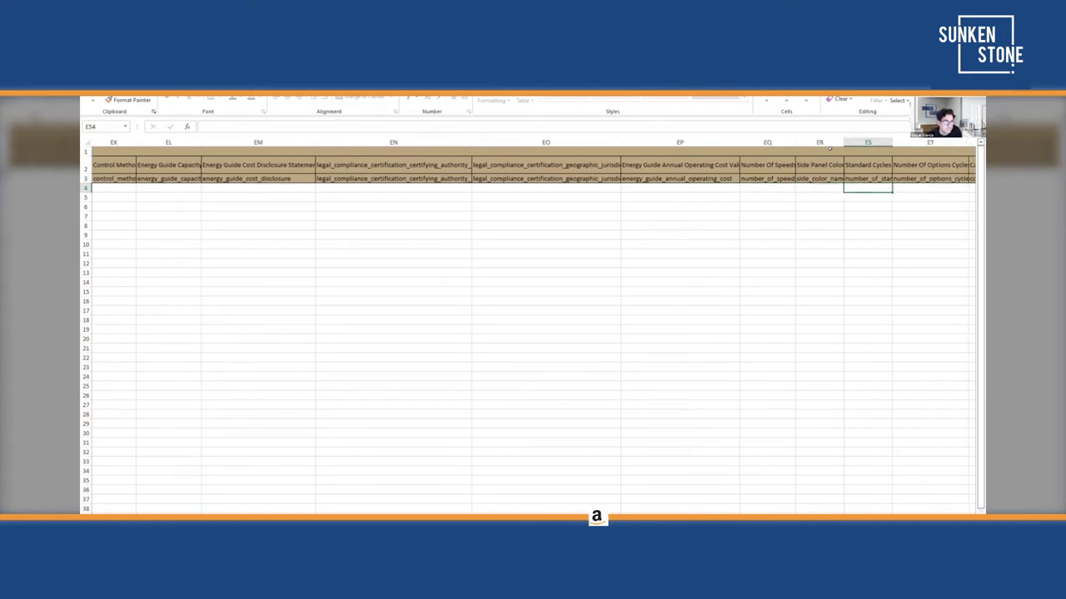
key("Right")
key("Right")
key("Right")
key("Right")
key("Right")
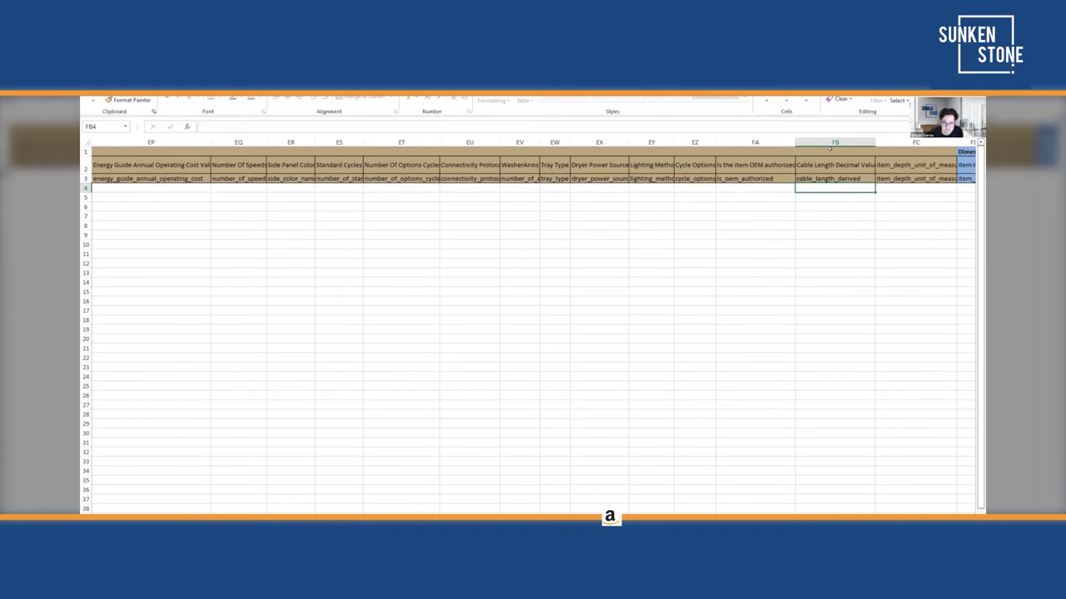
key("Left")
key("Right")
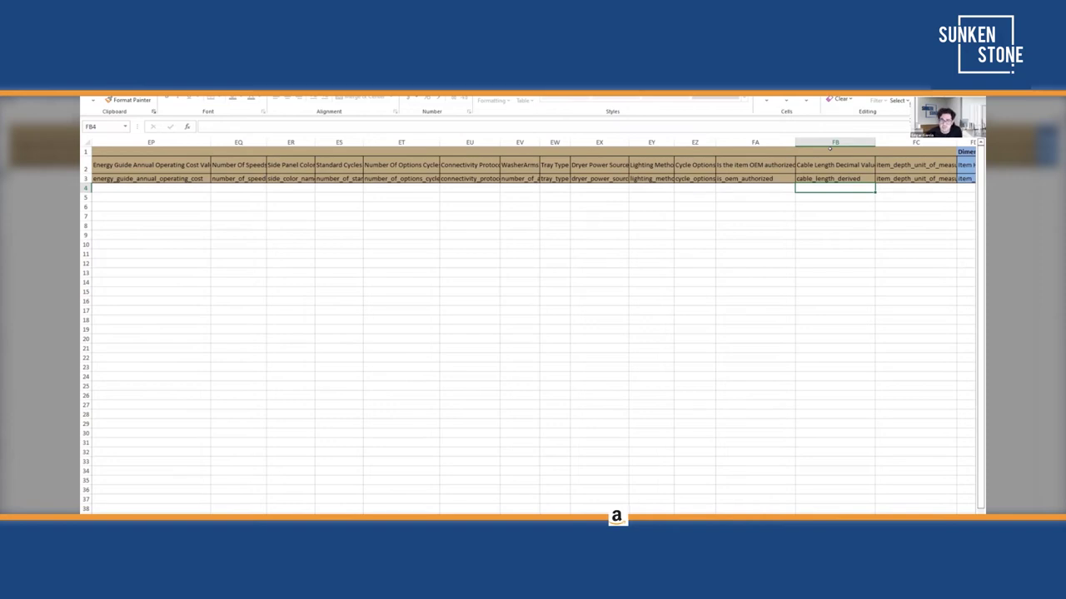
key("Tab")
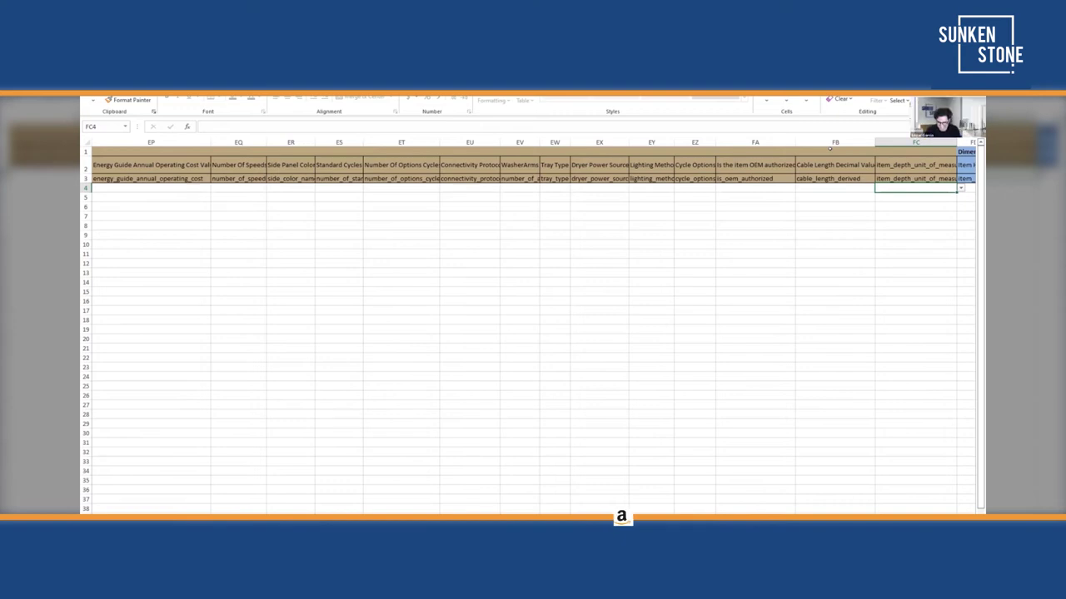
Examine the Dimensions columns from Item Height through Item Width and Capacity to Liquid Volume
key("Right")
key("Right")
key("Right")
key("Right")
key("Right")
key("Right")
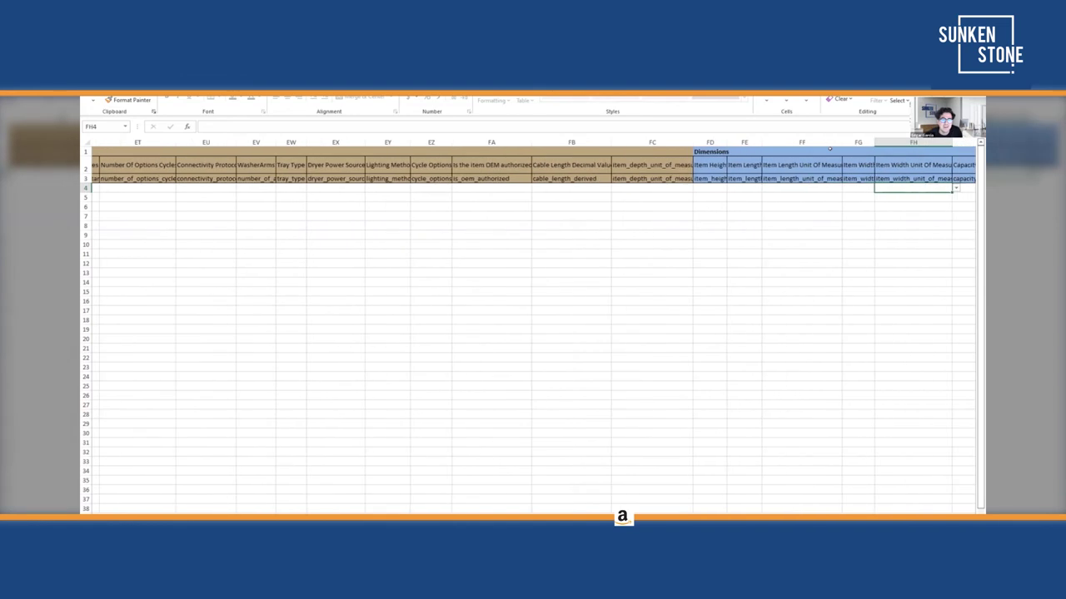
key("Right")
key("Right")
key("Right")
key("Right")
key("Right")
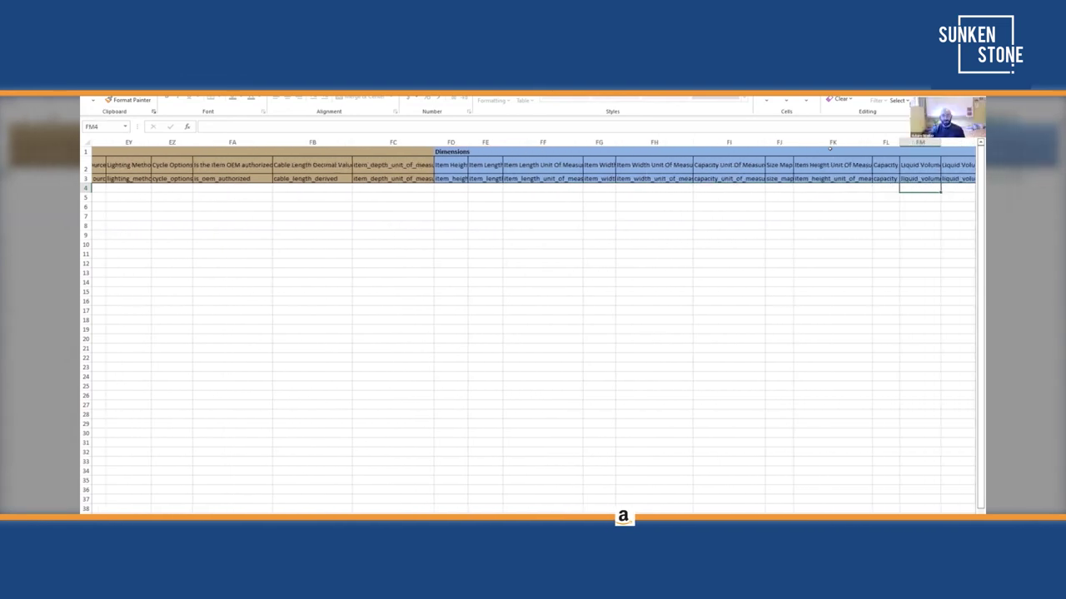
key("Right")
Return to the start of the Dimensions group and examine the Item Length and Item Length Unit Of Measure cells
key("Left")
key("Left")
key("Left")
key("Left")
key("Left")
key("Left")
key("Left")
key("Left")
key("Left")
key("Left")
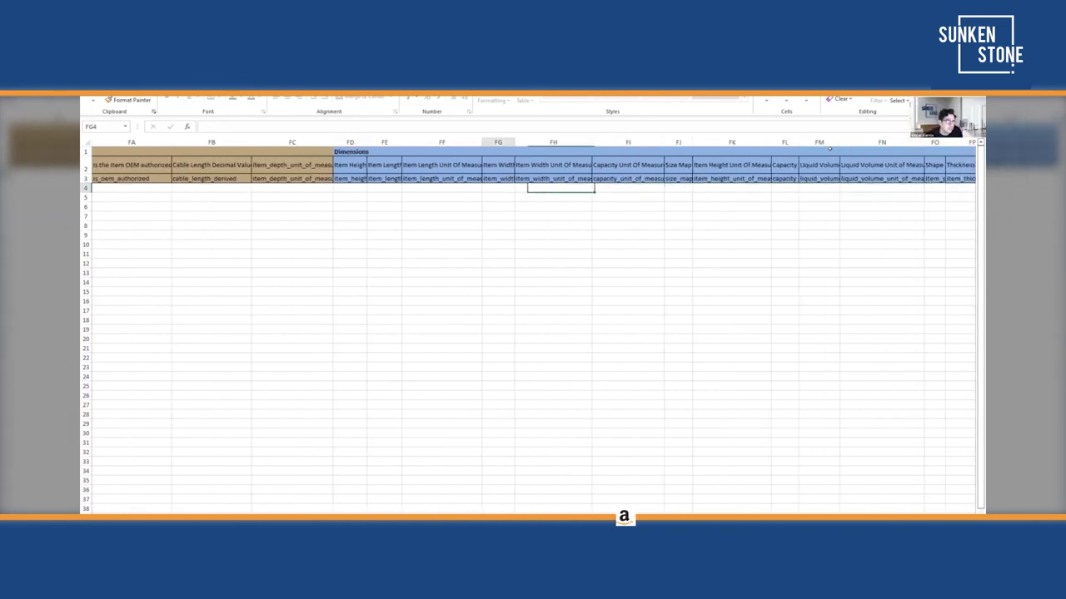
key("Left")
key("Right")
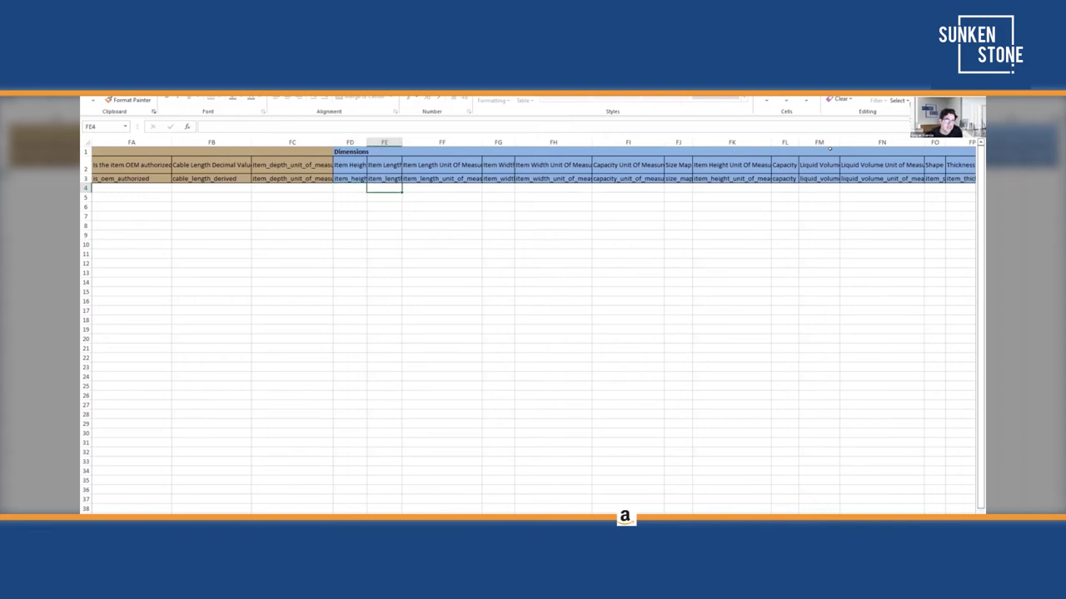
key("Right")
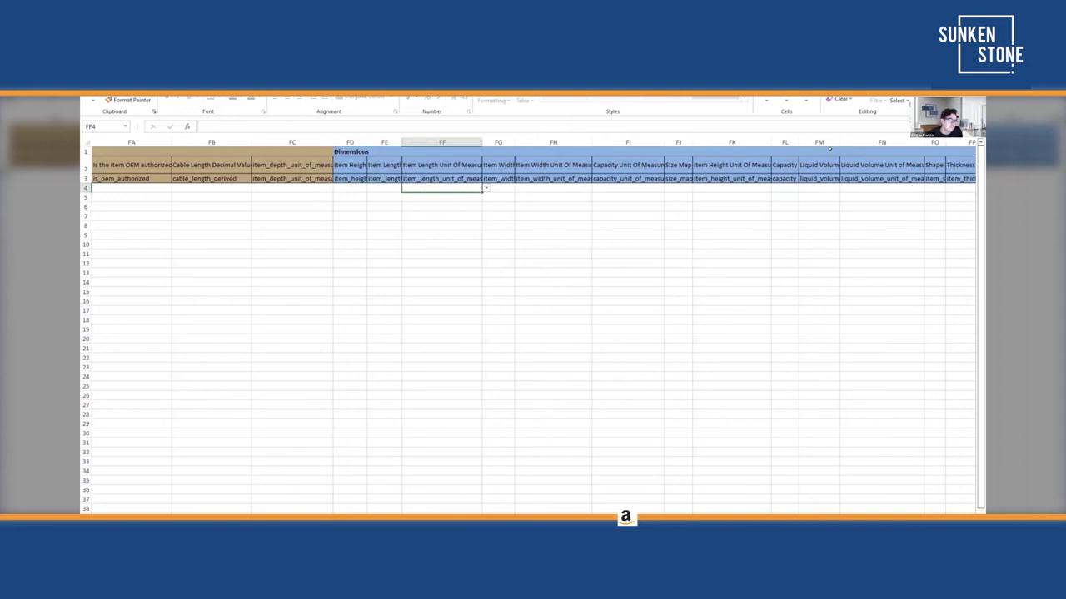
Examine the Dimensions columns from Item Width through Unit Count and the item display measurements to Item Depth
key("Right")
key("Right")
key("Right")
key("Right")
key("Right")
key("Right")
key("Right")
key("Right")
key("Right")
key("Right")
key("Right")
key("Right")
key("Right")
key("Right")
key("Right")
key("Right")
key("Right")
key("Right")
key("Right")
key("Right")
key("Right")
key("Right")
key("Right")
key("Right")
key("Right")
key("Right")
key("Right")
key("Right")
key("Right")
key("Right")
key("Right")
key("Right")
key("Right")
key("Right")
key("Right")
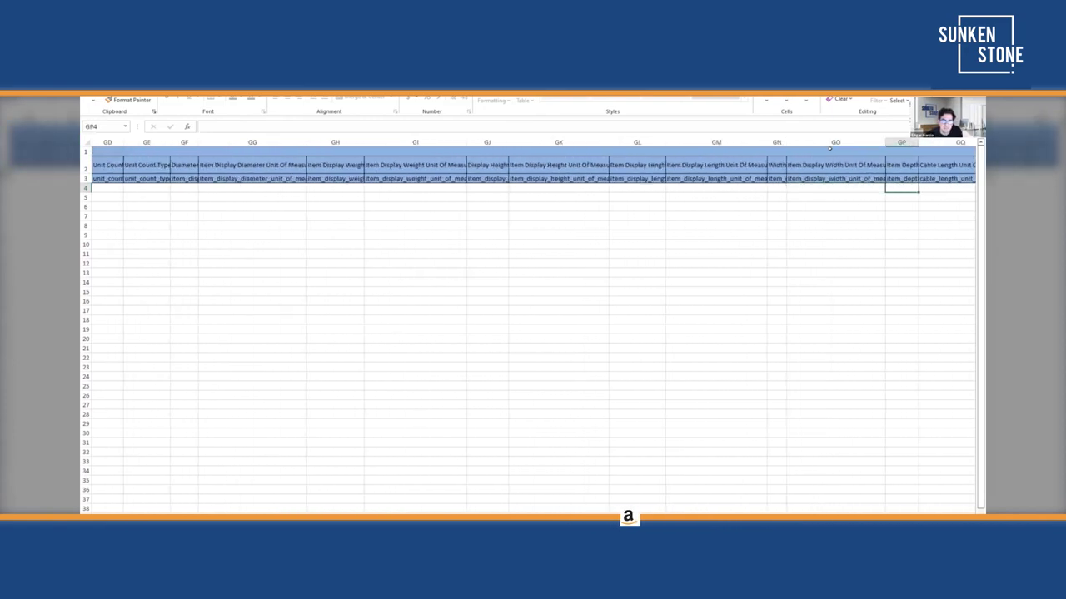
Examine the columns from Cable Length Unit Of Measure through the Fulfillment package measurements to Is Fragile
key("Right")
key("Right")
key("Right")
key("Right")
key("Right")
key("Right")
key("Right")
key("Right")
key("Right")
left_click(841, 188)
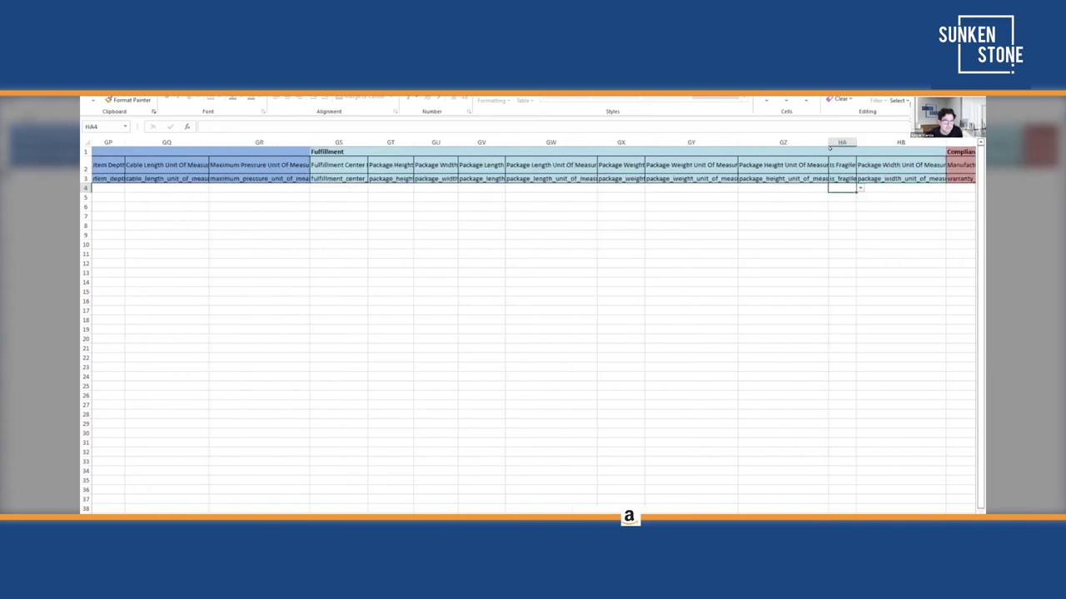
Go back through the package measurement columns to Fulfillment Center, the first entry cell of the Fulfillment group
key("Left")
key("Left")
key("Left")
key("Left")
key("Left")
key("Left")
key("Left")
key("Left")
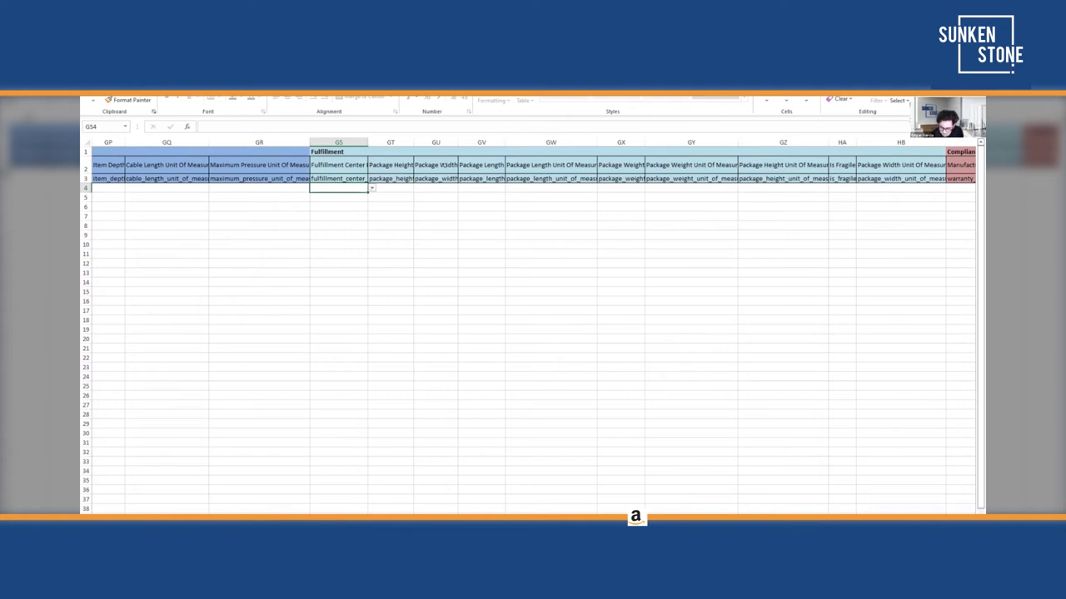
Examine the Fulfillment cells from Package Height to Package Length Unit Of Measure, then return to the Fulfillment Center cell
key("Right")
key("Right")
key("Right")
key("Right")
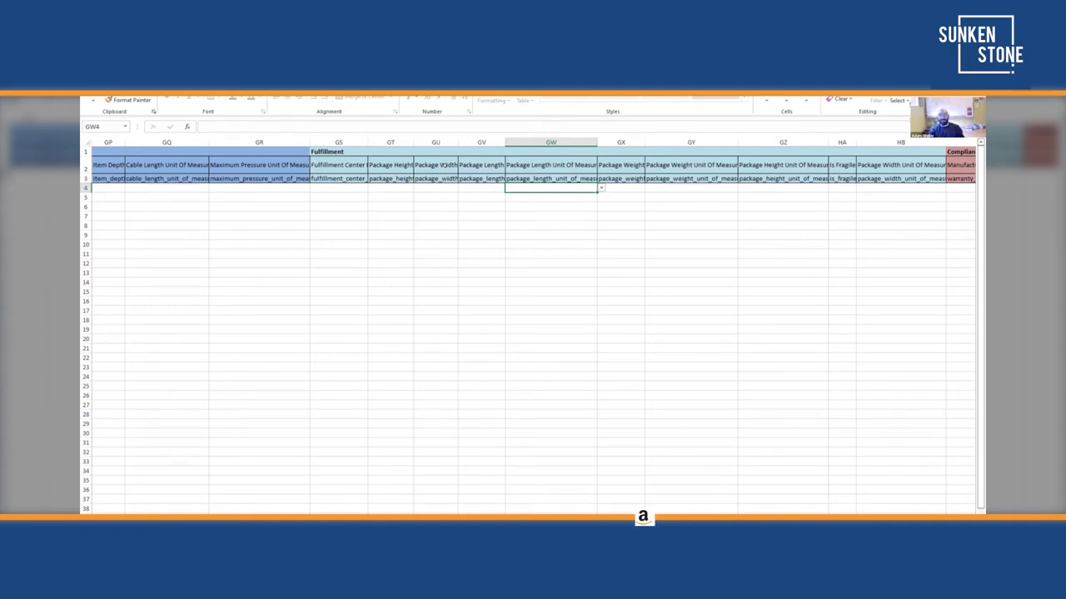
key("Left")
key("Left")
key("Left")
key("Left")
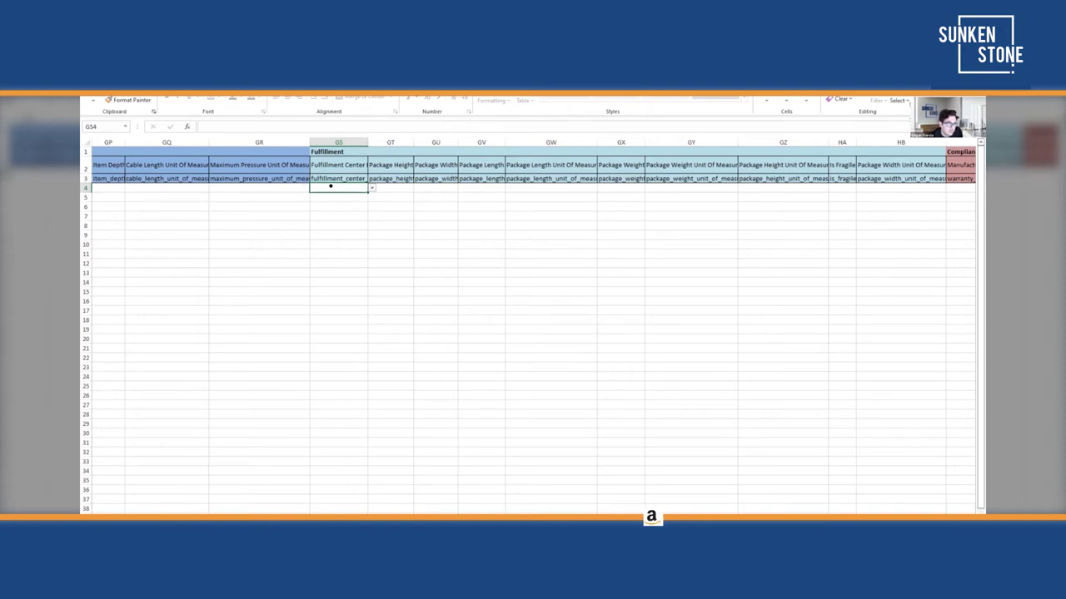
Read the format note for package_height and check the entry cells under Package Height and Package Width
left_click(391, 178)
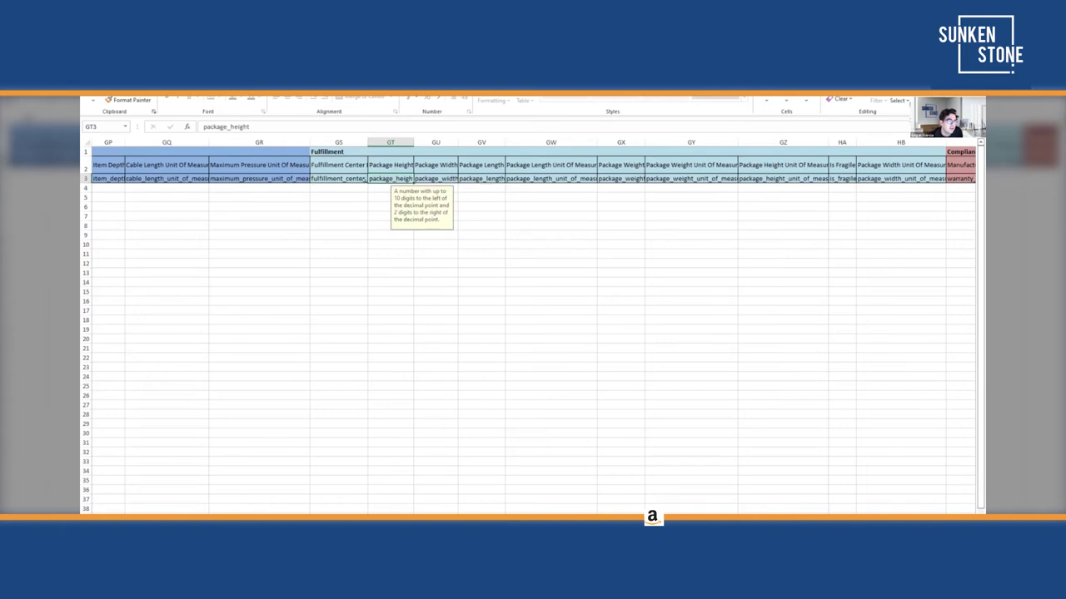
left_click(390, 187)
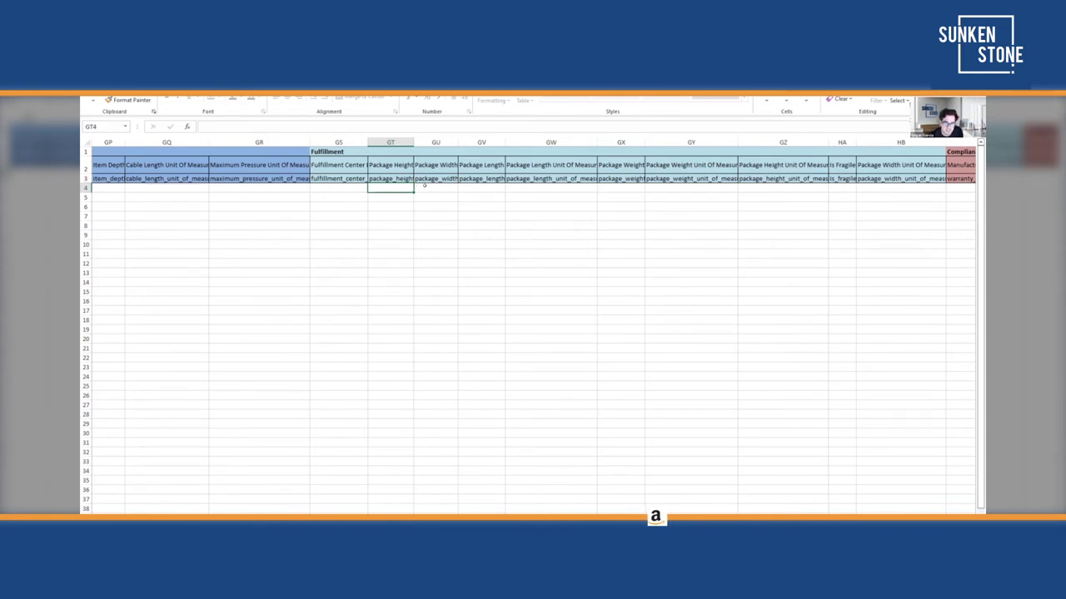
left_click(424, 185)
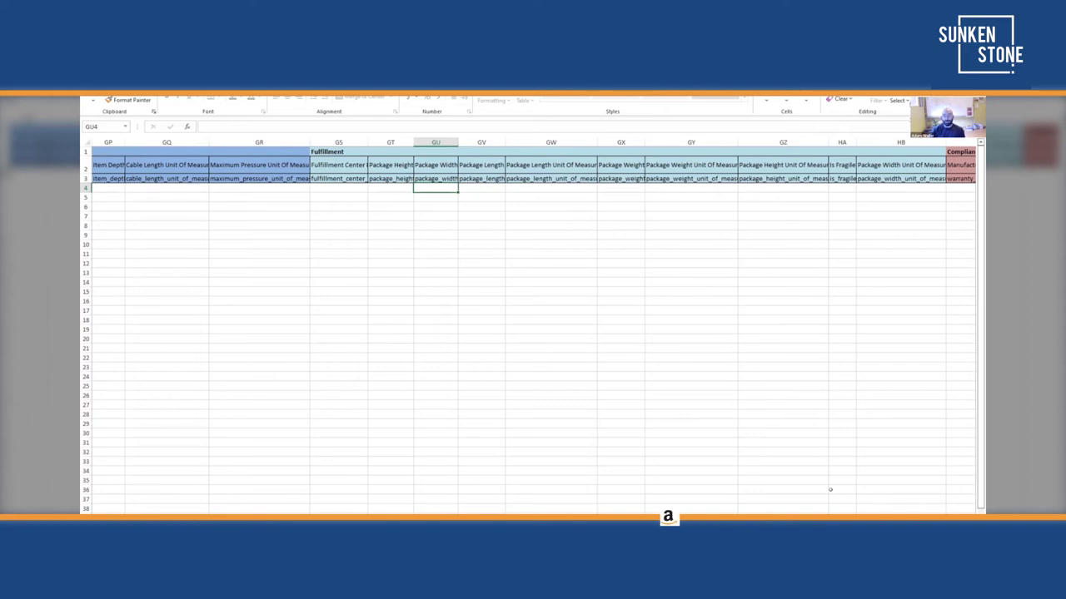
Go to the Compliance group and select the first entry cell under Manufacturer Warranty Description
scroll(532, 325, "right", 5)
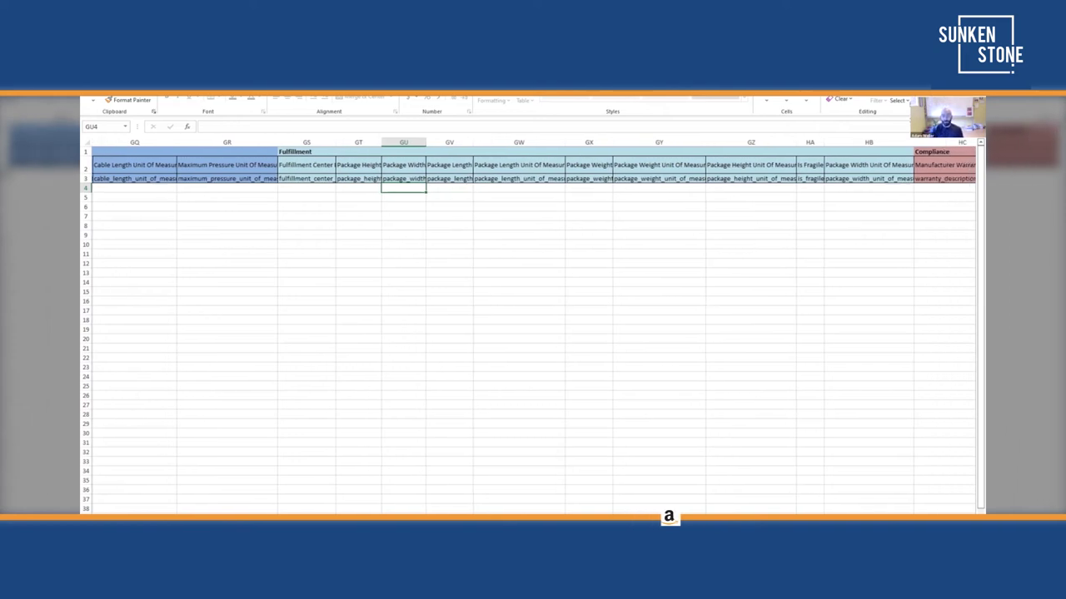
scroll(340, 344, "right", 4)
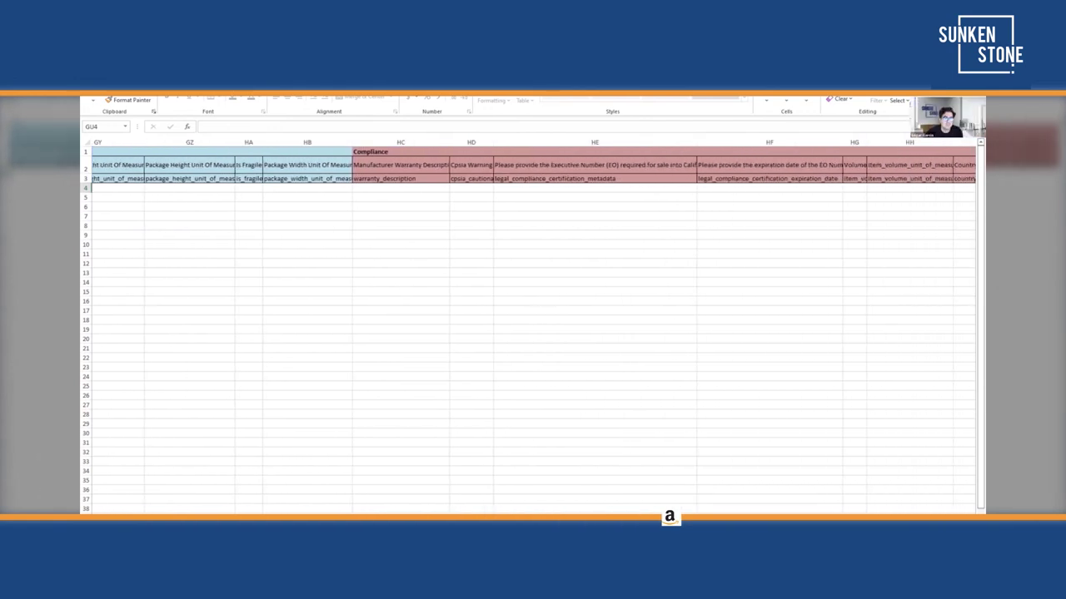
left_click(247, 187)
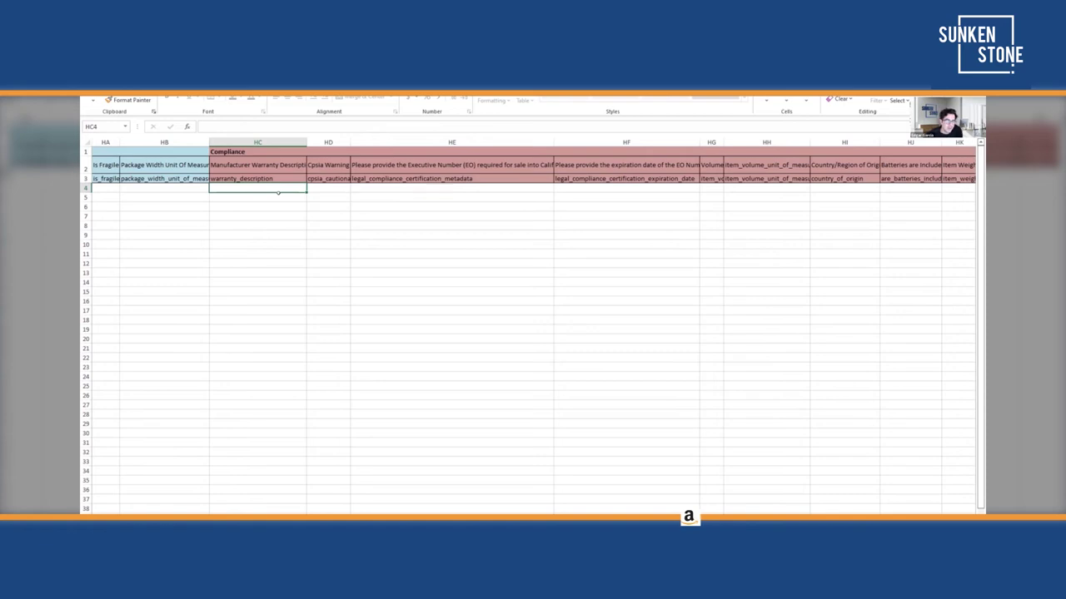
Examine the Compliance entry cells from Cpsia Warning through the volume, origin and battery type columns to item_weight_unit_of_measure
key("Right")
key("Right")
key("Right")
key("Right")
key("Right")
key("Right")
key("Right")
key("Right")
key("Right")
key("Right")
key("Right")
key("Right")
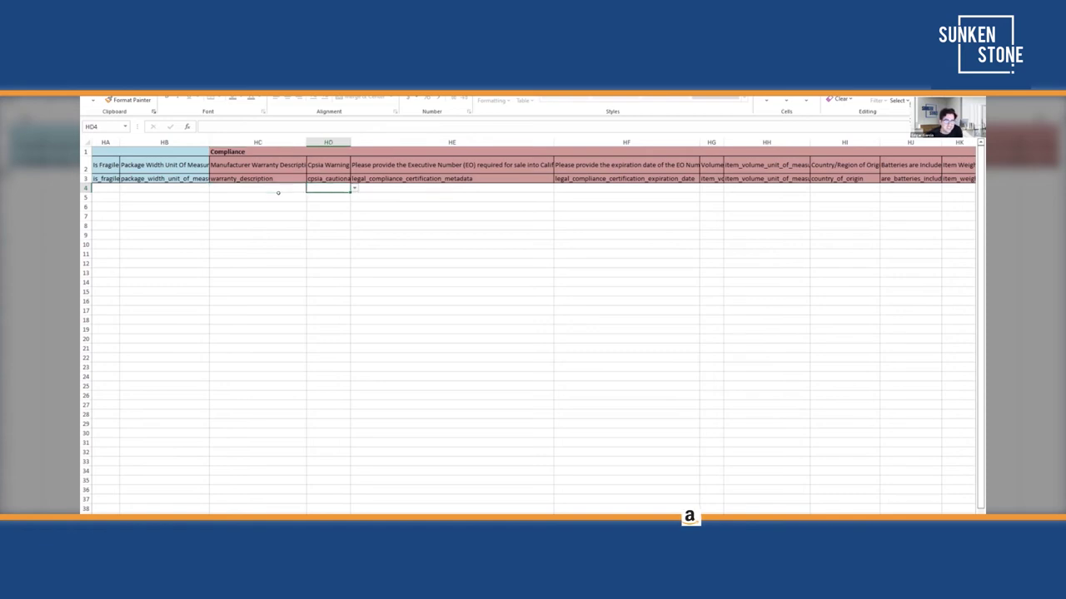
key("Right")
key("Right")
key("Right")
key("Right")
key("Right")
key("Right")
key("Right")
key("Right")
key("Right")
key("Right")
key("Right")
key("Right")
key("Right")
key("Right")
key("Right")
key("Right")
key("Right")
key("Right")
key("Right")
key("Right")
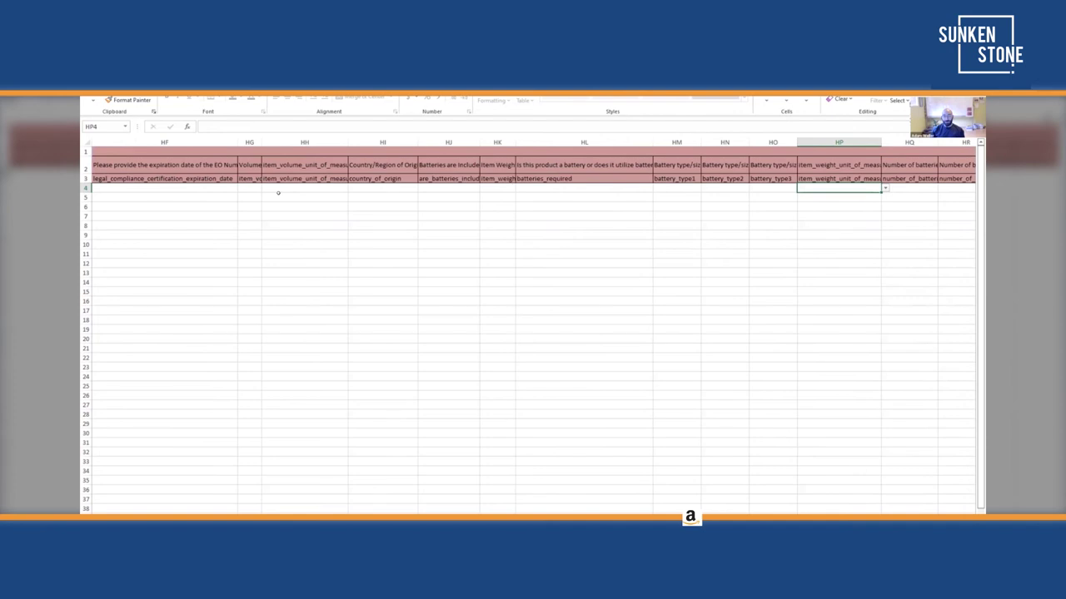
Examine the Compliance cells from the number of batteries through the liquid contents and certification columns to ghs_classification_class2
key("Right")
key("Right")
key("Right")
key("Right")
key("Right")
key("Right")
key("Right")
key("Right")
key("Right")
key("Right")
key("Right")
key("Right")
key("Right")
key("Right")
key("Right")
key("Right")
key("Right")
key("Right")
key("Right")
key("Right")
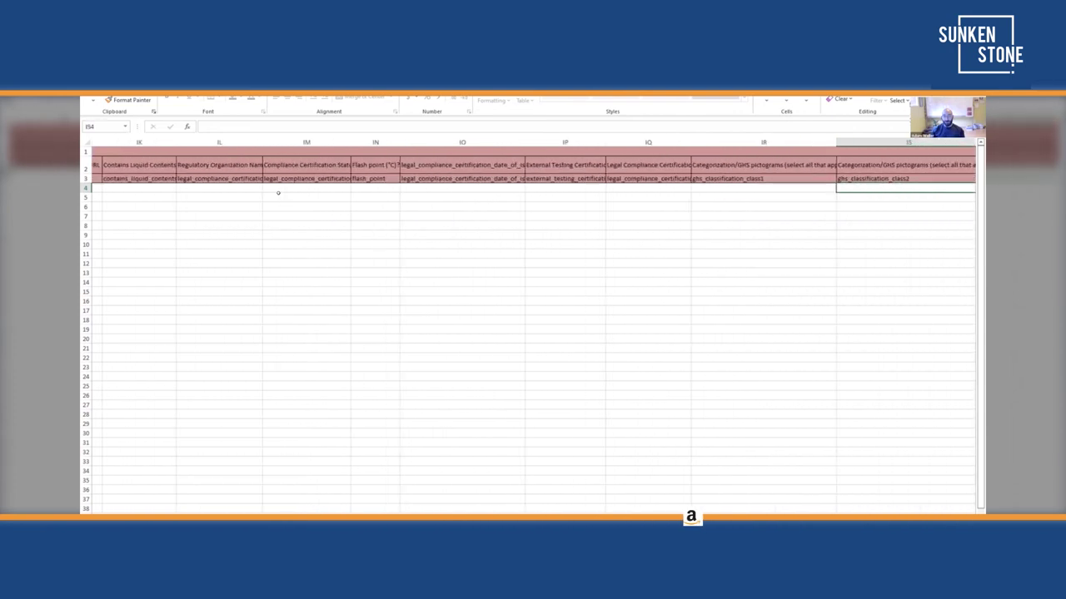
Examine the remaining Compliance columns through Lighting Facts Label and select the Offer End Date entry cell, the first of the Offer group
key("Right")
key("Right")
key("Right")
key("Right")
key("Right")
key("Right")
key("Right")
key("Left")
key("Left")
key("Left")
key("Left")
key("Left")
key("Left")
key("Left")
key("Left")
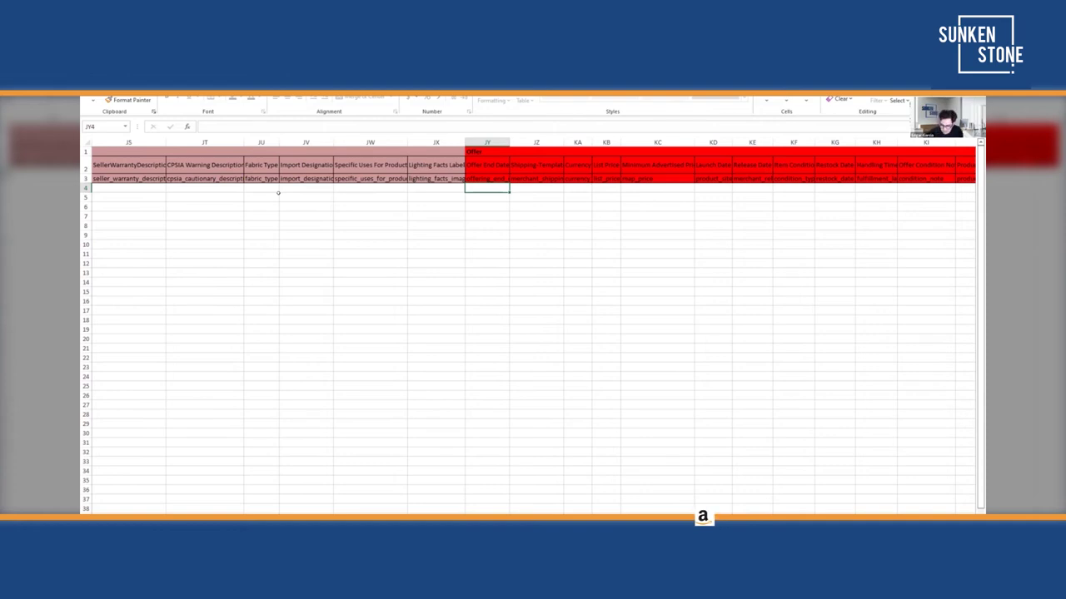
Examine the Offer entry cells from Shipping-Template through the price, date and handling time columns to Offer Condition Note
key("Right")
key("Right")
key("Right")
key("Right")
key("Right")
key("Right")
key("Right")
key("Right")
key("Right")
key("Right")
key("Right")
key("Right")
key("Right")
key("Right")
key("Right")
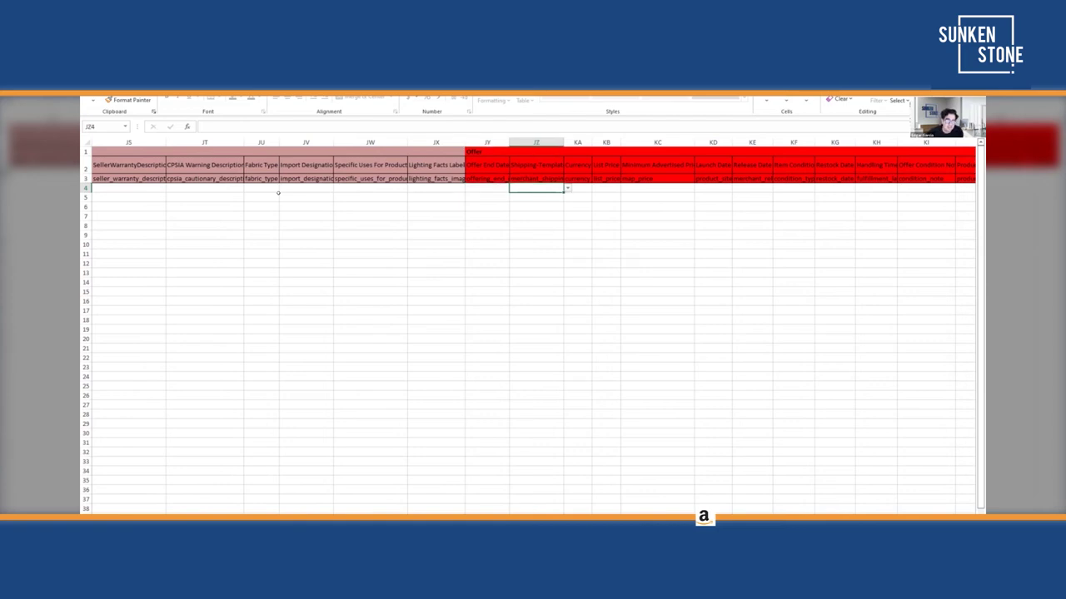
key("Left")
key("Left")
key("Left")
key("Left")
key("Left")
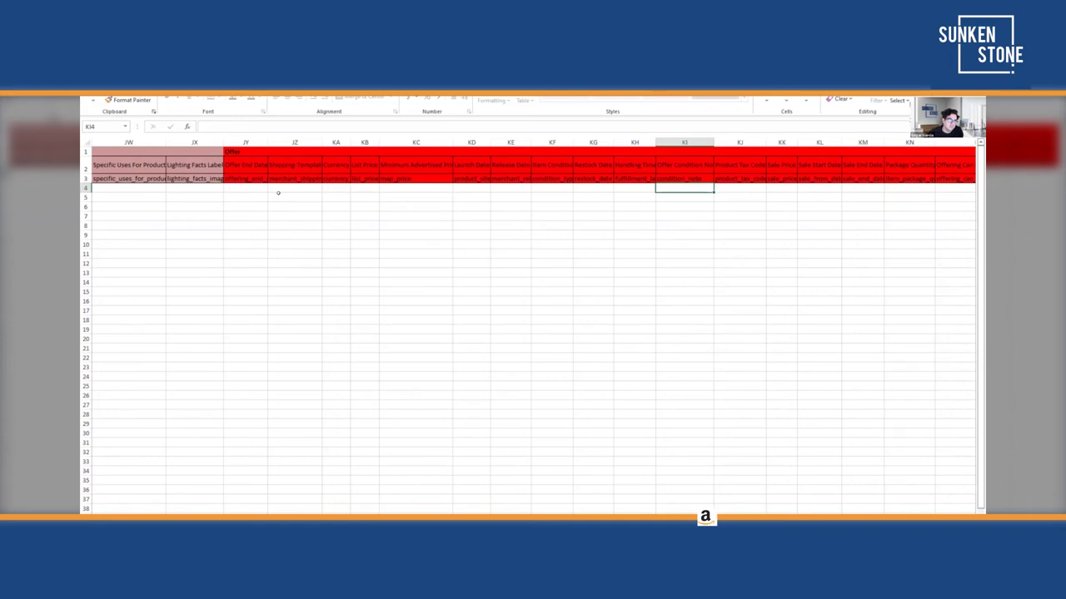
Check the Offer group's entry cells under Handling Time and Offer Condition Note
key("Left")
key("Right")
key("Left")
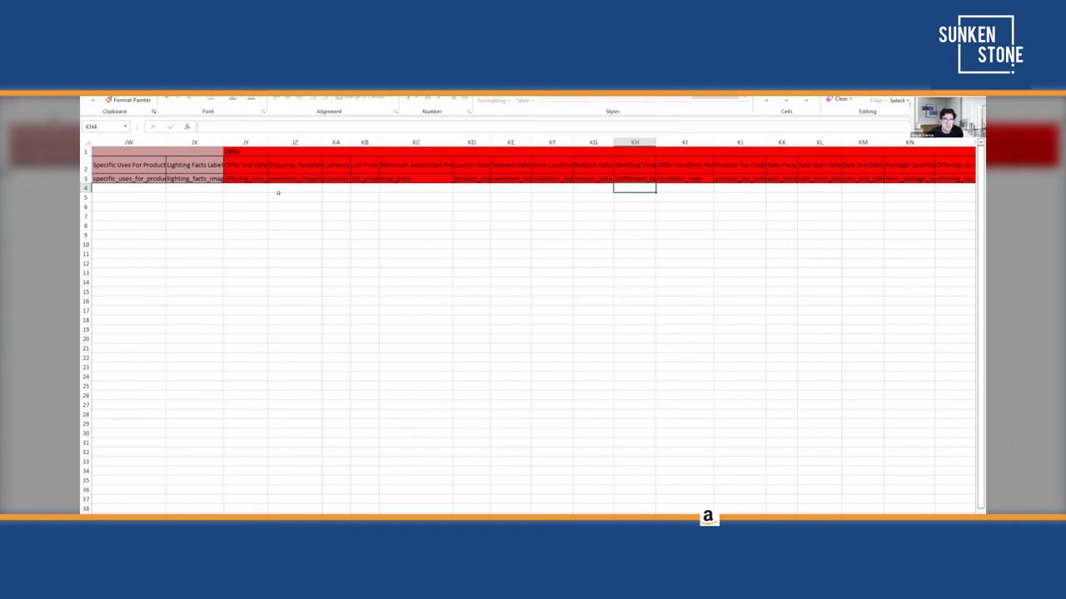
key("Right")
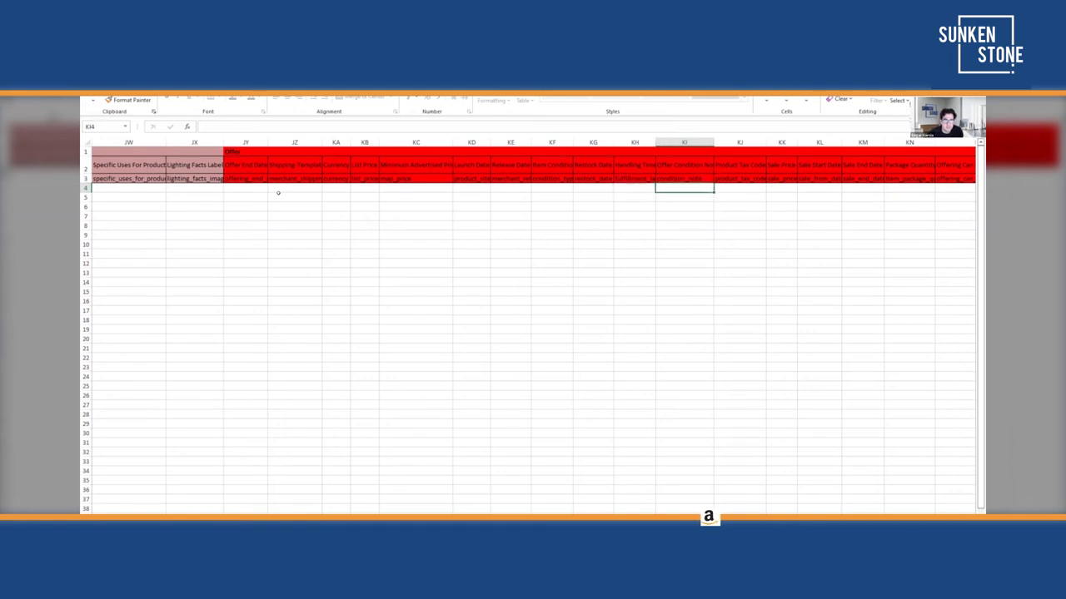
key("Right")
key("Left")
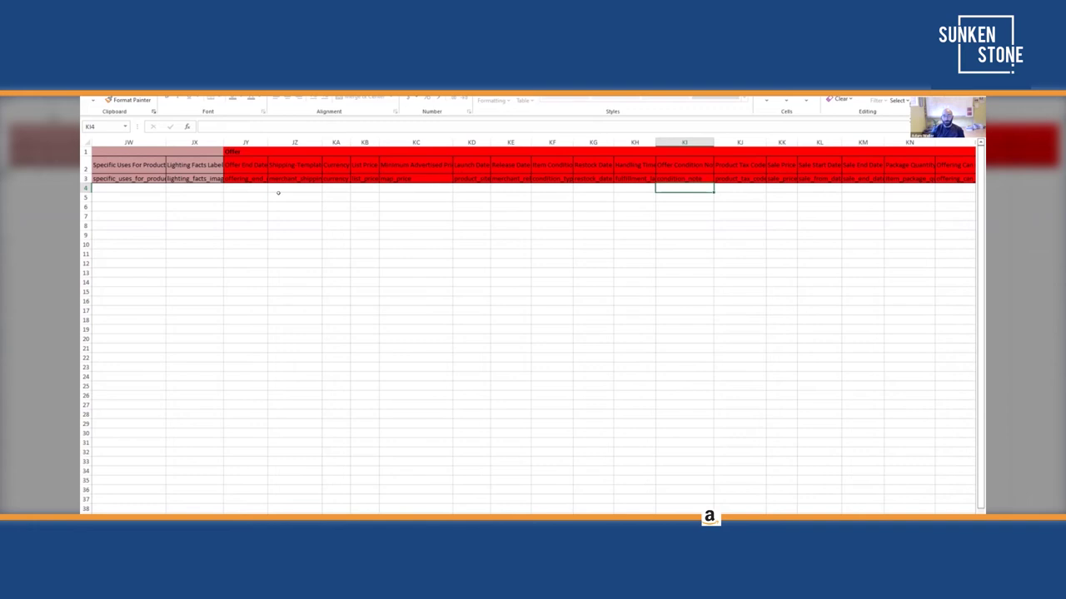
Go back to Launch Date, then highlight the Launch Date and Release Date columns in turn and select their entry cells
key("Left")
key("Left")
key("Left")
key("Left")
key("Left")
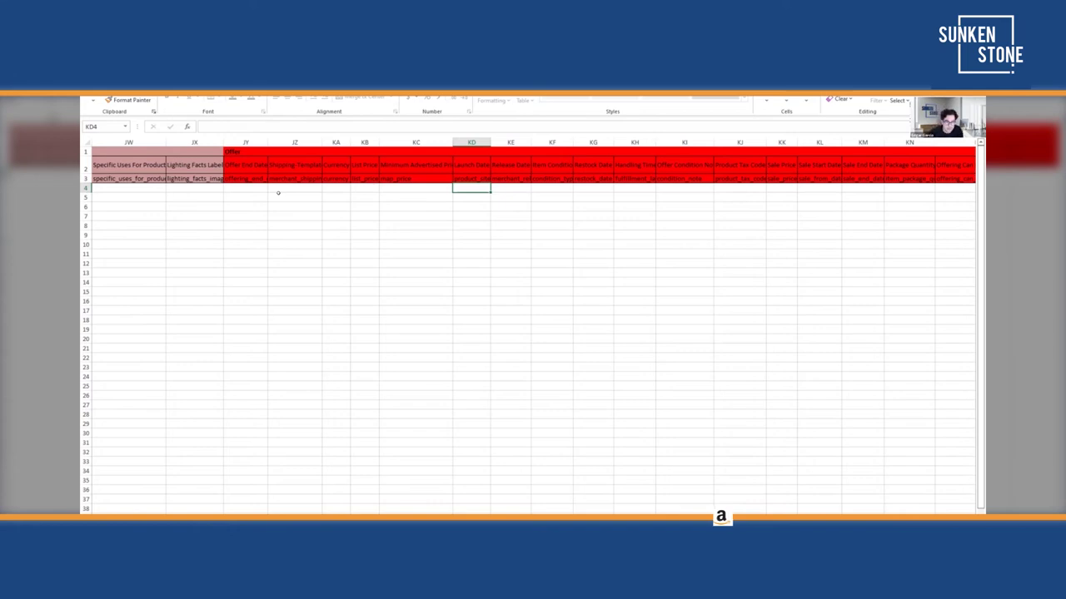
left_click(471, 143)
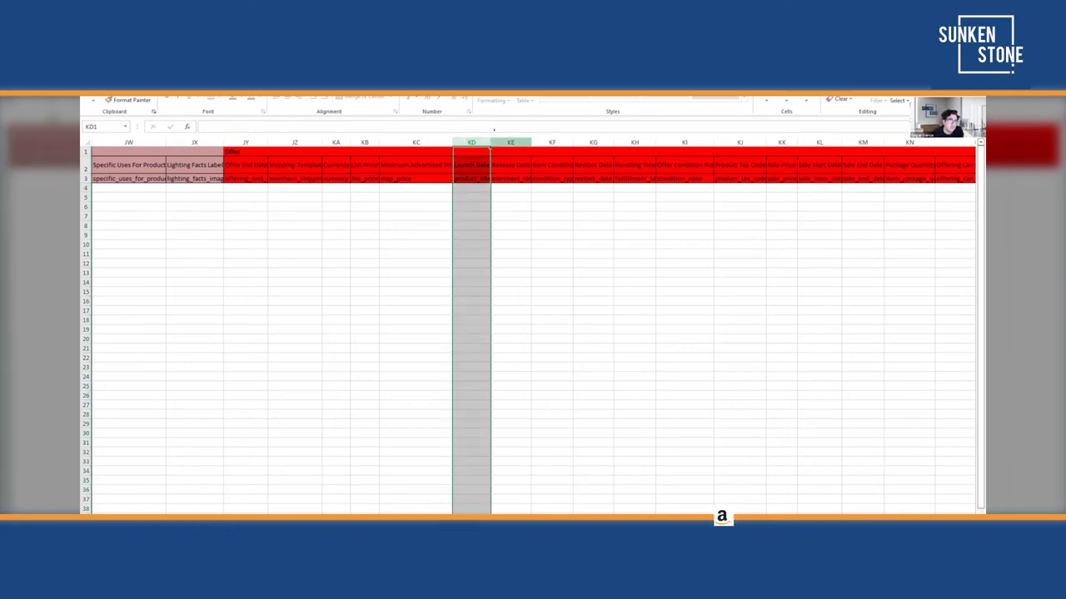
left_click(459, 185)
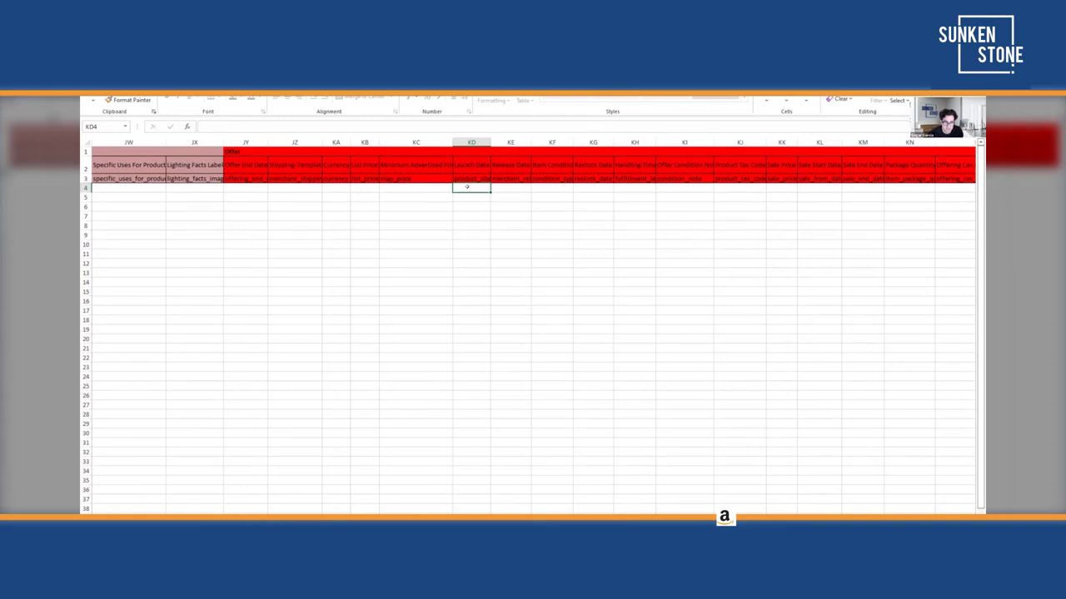
left_click(505, 142)
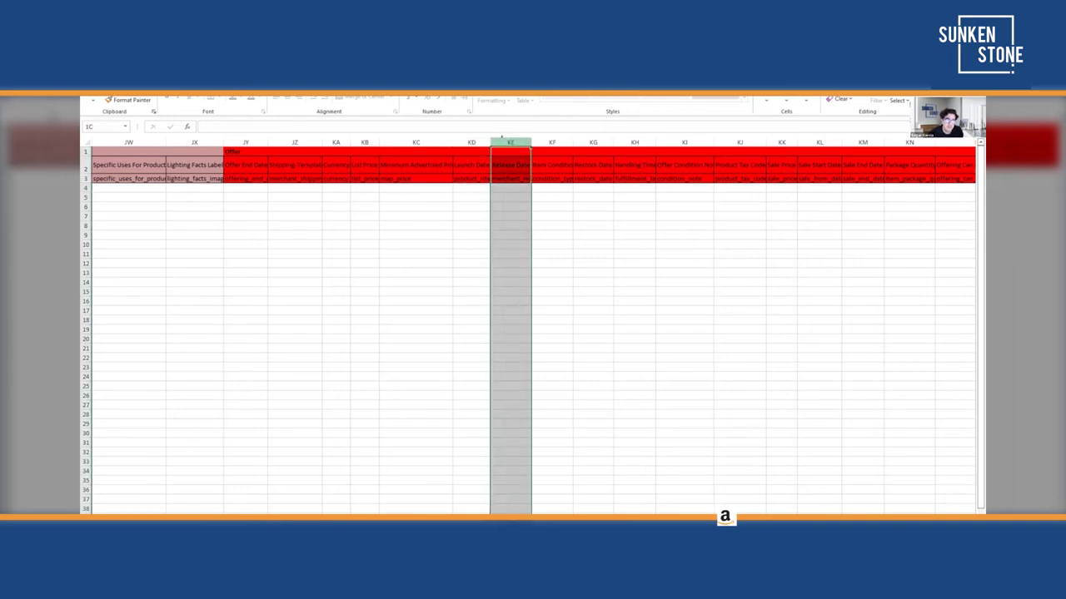
left_click(511, 188)
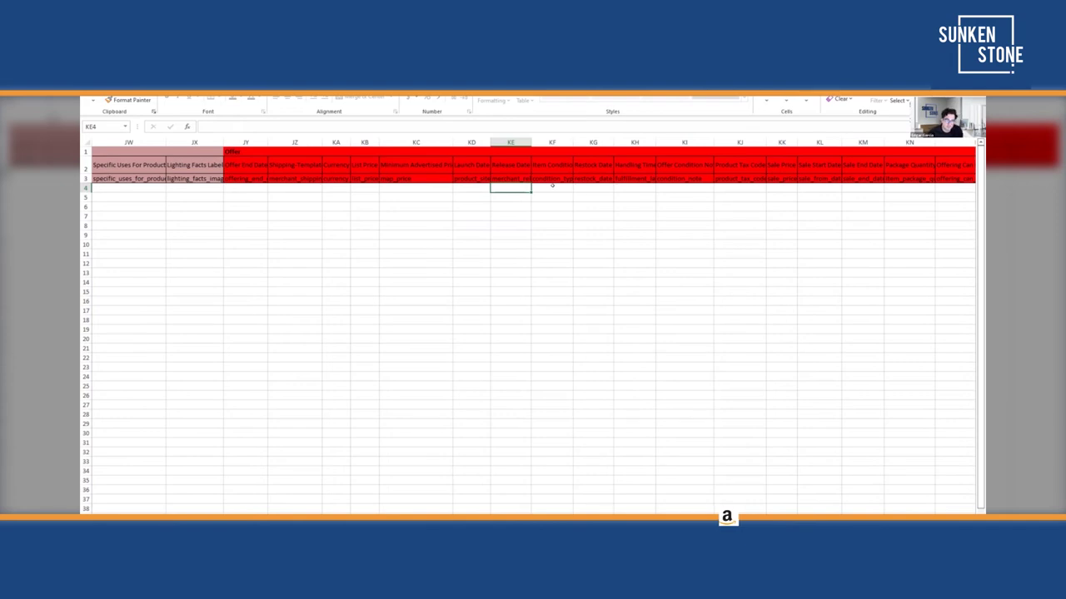
Check the entry cells under Restock Date and Item Condition, ending on the Item Condition cell
key("Right")
key("Right")
key("Right")
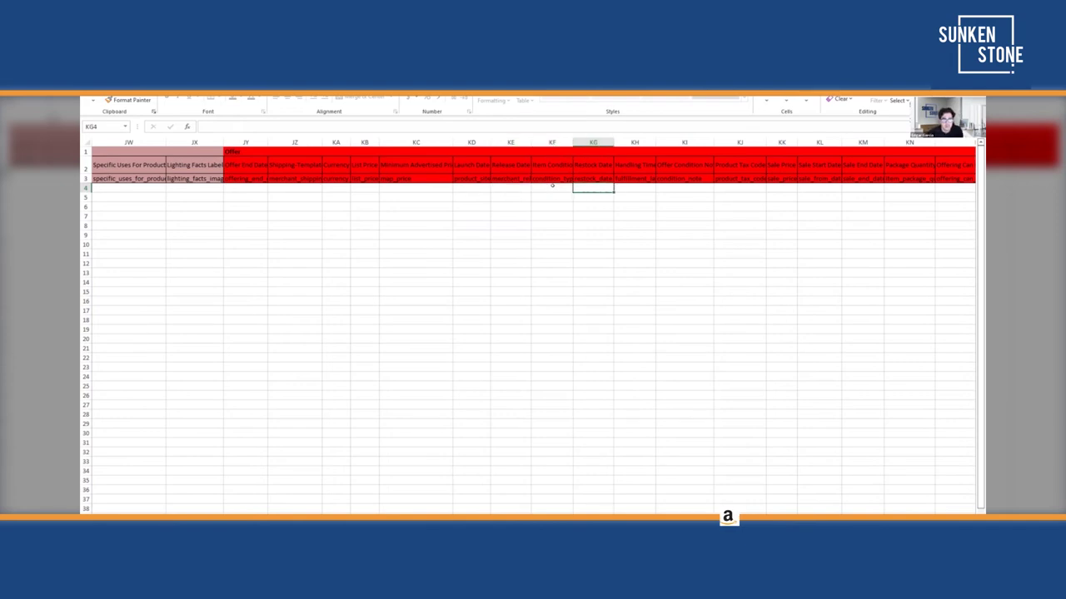
key("Left")
key("Left")
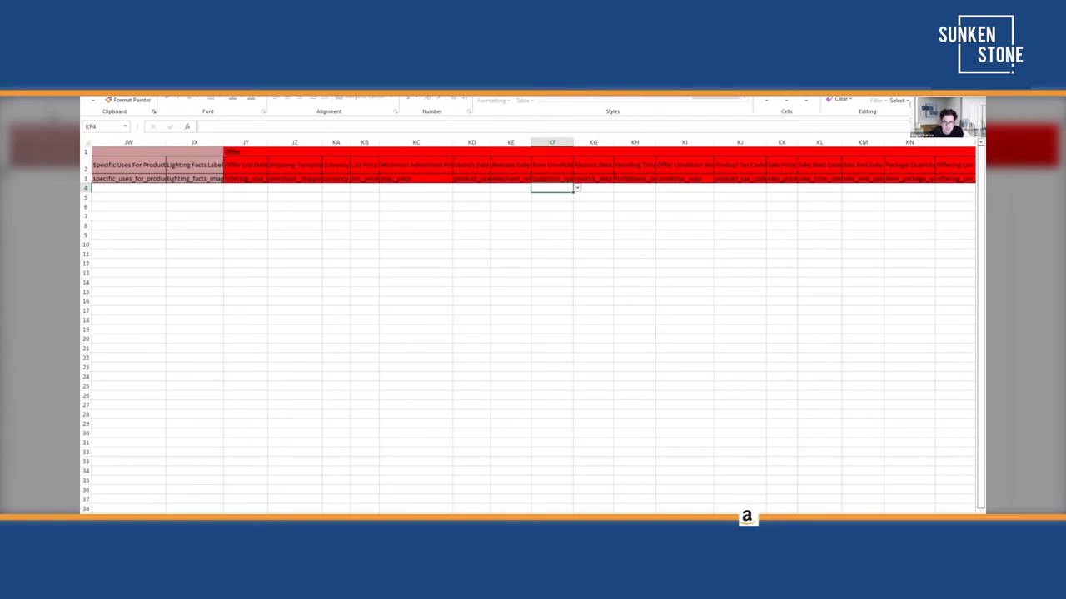
Go to the B2B group and read the definition note for business_price
scroll(533, 333, "right", 8)
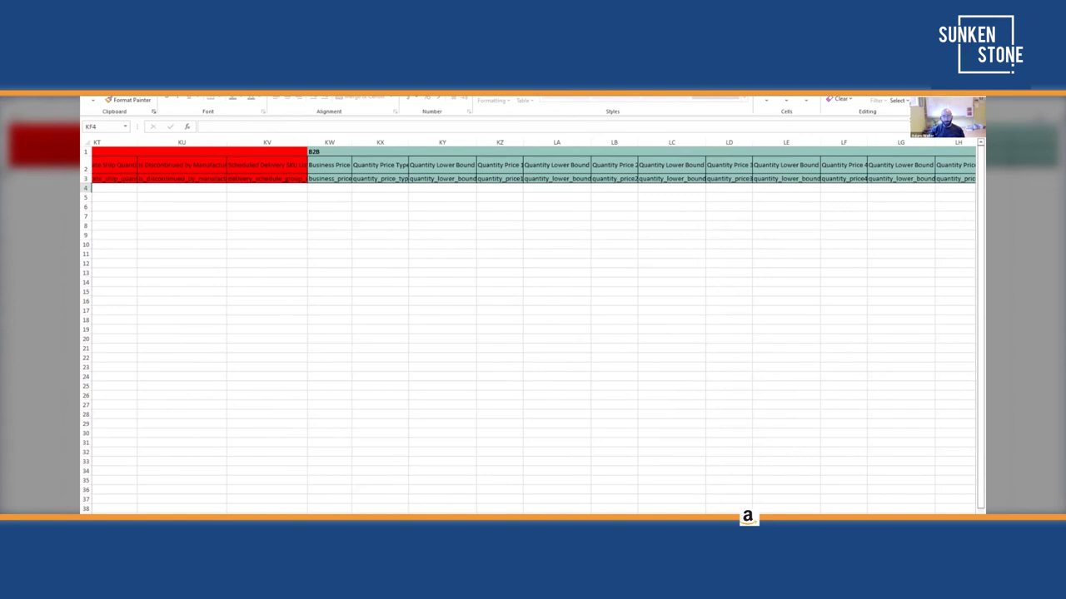
scroll(469, 362, "right", 2)
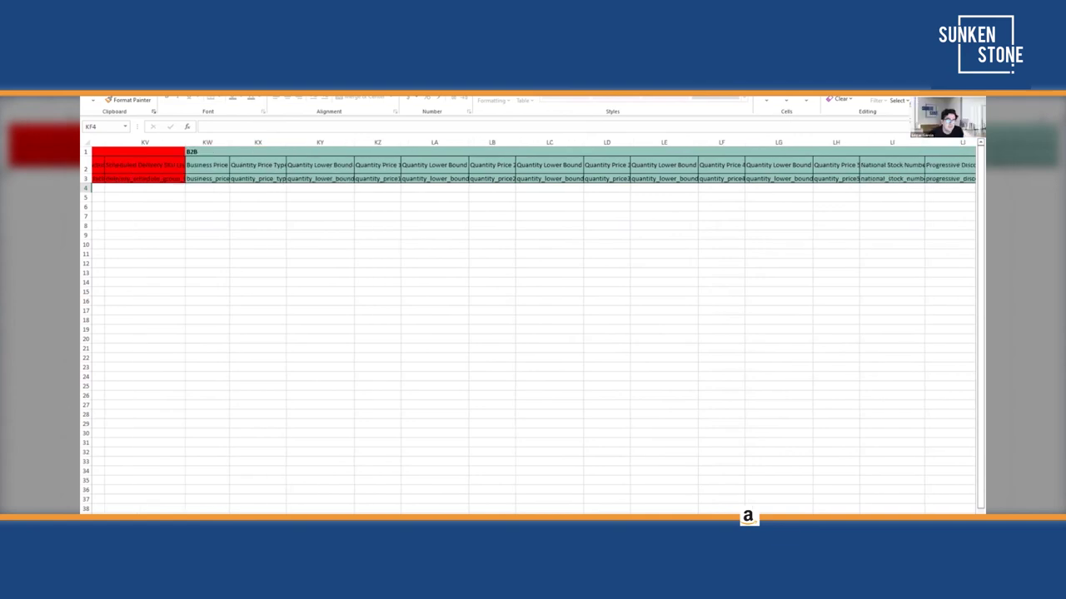
left_click(188, 186)
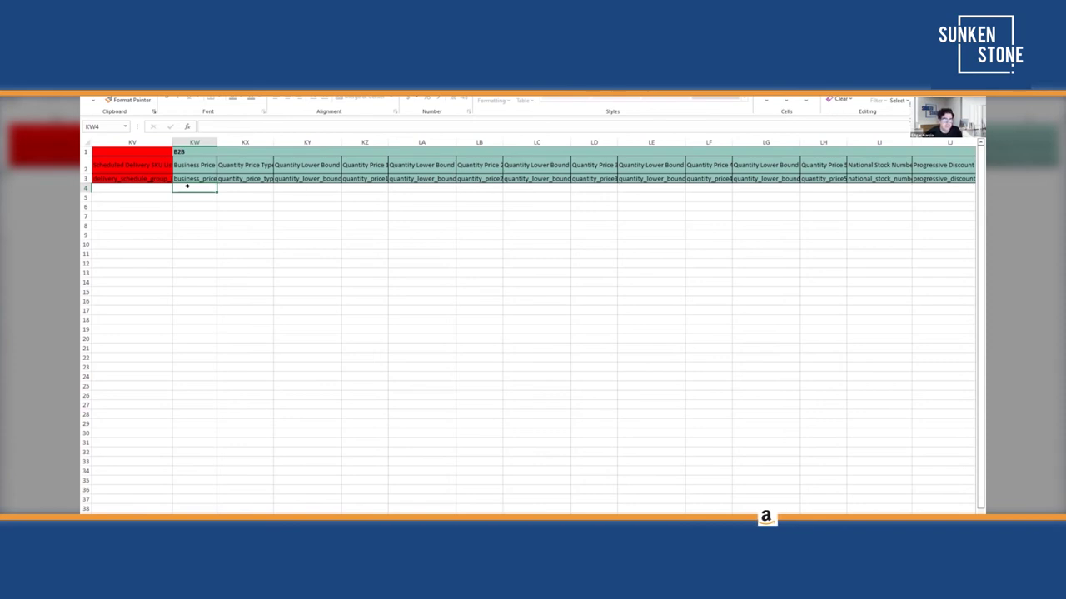
key("Up")
key("Up")
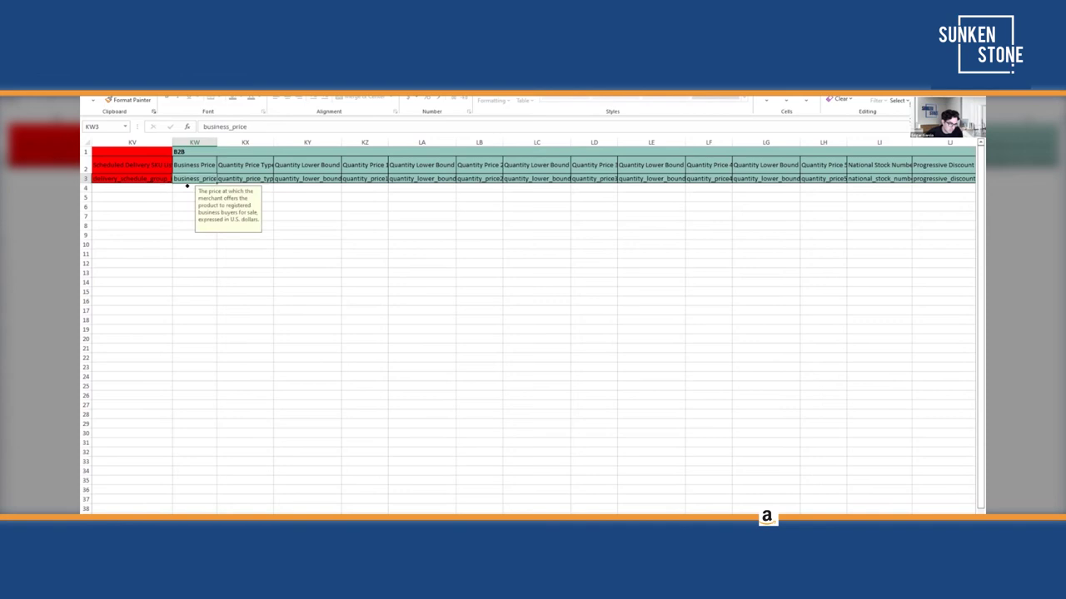
Examine the B2B column headers from Quantity Price Type through the quantity bounds and prices to Progressive Discount Value 1
key("Right")
key("Right")
key("Right")
key("Right")
key("Right")
key("Right")
key("Right")
key("Right")
key("Right")
key("Right")
key("Right")
key("Right")
key("Right")
key("Right")
key("Right")
key("Right")
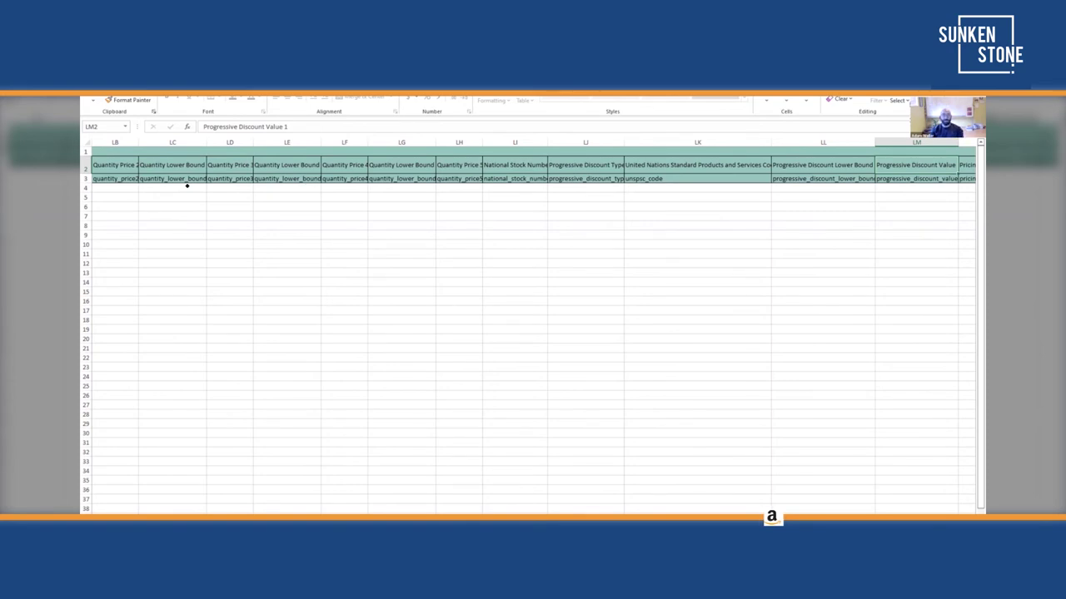
Go back through the B2B headers to Business Price and select the Quantity Price Type header
key("Left")
key("Left")
key("Left")
key("Left")
key("Left")
key("Left")
key("Left")
key("Left")
key("Left")
key("Left")
key("Left")
key("Left")
key("Left")
key("Left")
key("Left")
key("Left")
scroll(188, 186, "left", 1)
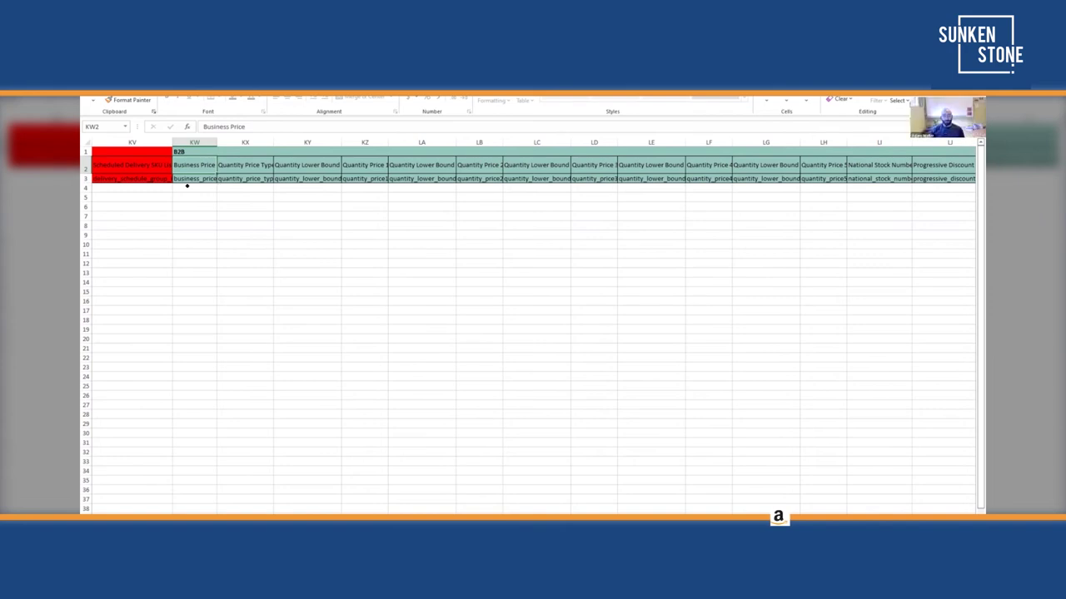
key("Right")
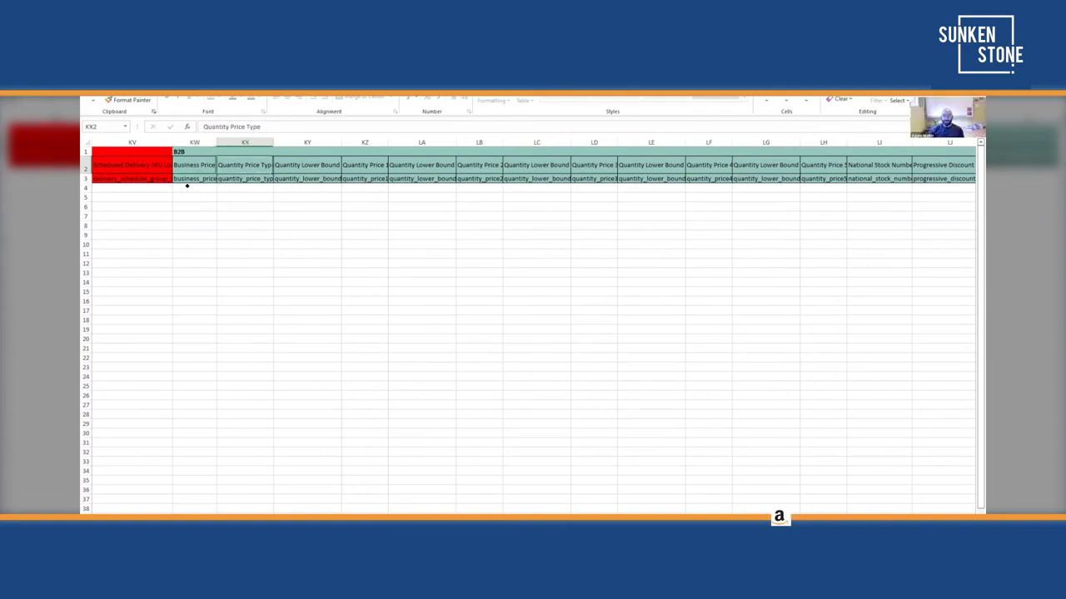
Look over the B2B quantity lower bound and quantity price headers to the end of the group and back again
key("Right")
key("Right")
key("Right")
key("Right")
key("Right")
key("Right")
key("Right")
key("Right")
key("Right")
key("Right")
key("Right")
key("Right")
key("Right")
key("Right")
key("Right")
key("Right")
key("Right")
key("Right")
key("Right")
key("Right")
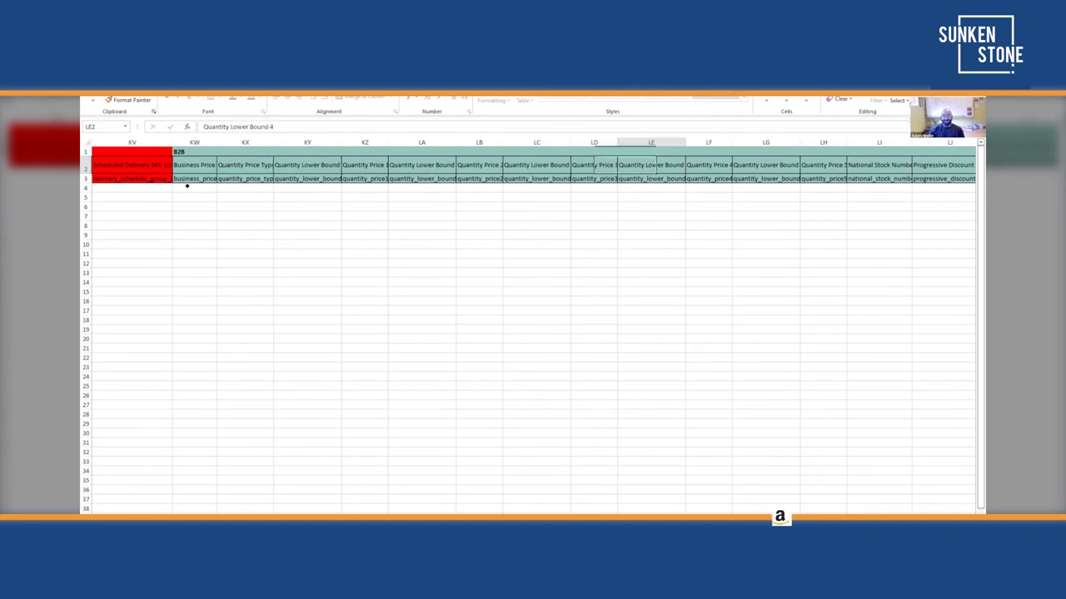
key("Left")
key("Left")
key("Left")
key("Left")
key("Left")
key("Left")
key("Left")
key("Left")
key("Left")
key("Left")
key("Left")
key("Left")
key("Left")
key("Left")
key("Left")
key("Left")
key("Left")
key("Left")
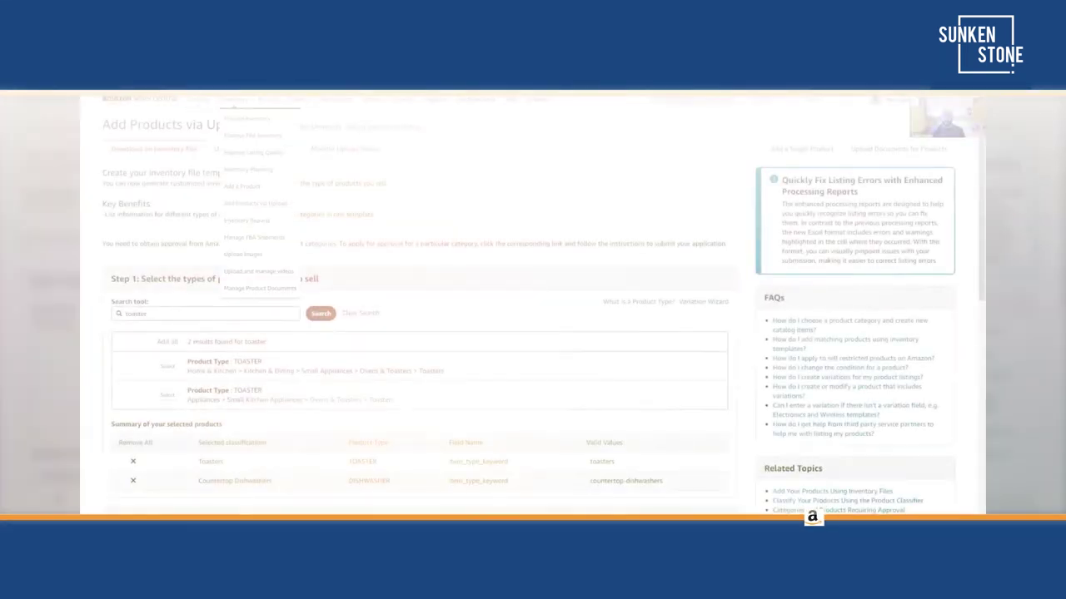
Go to the Inventory Reports page in Seller Central and review the available report types
left_click(250, 219)
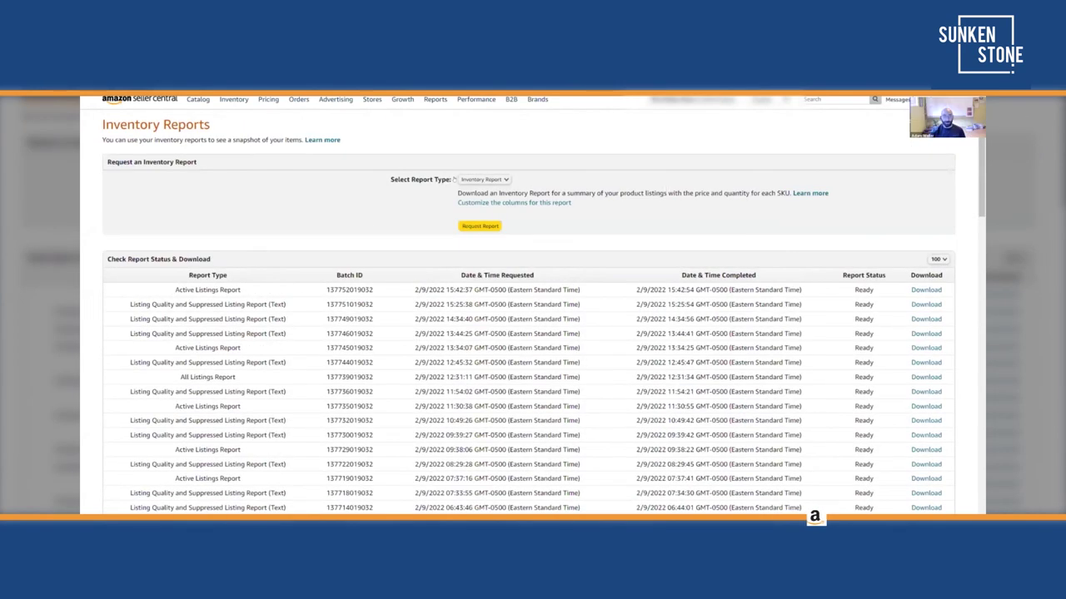
left_click(498, 180)
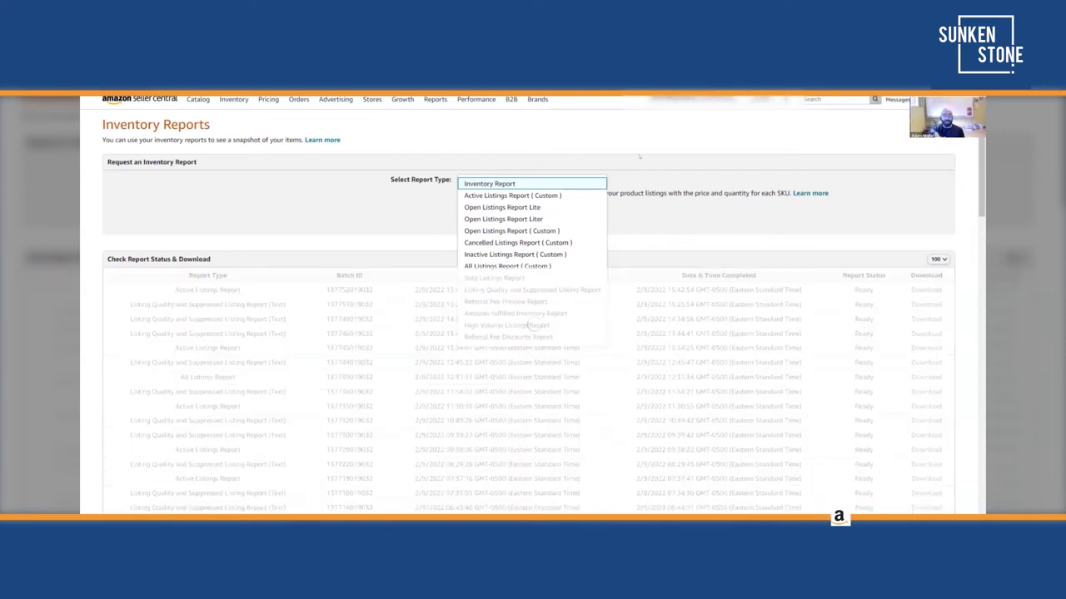
left_click(635, 155)
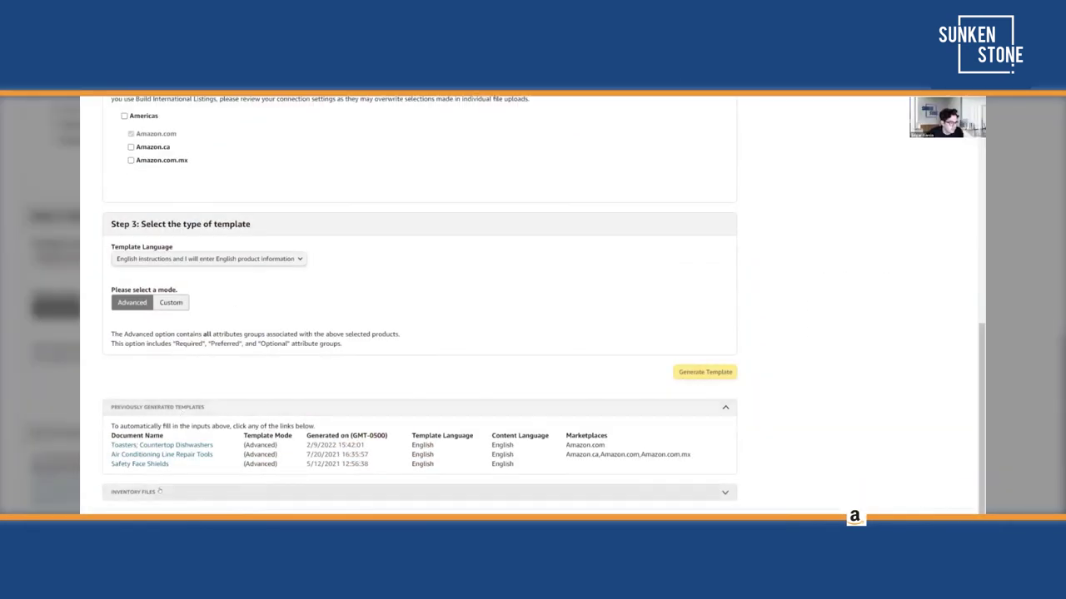
Expand the Inventory Files section below the previously generated templates and review its file types and use cases
left_click(159, 491)
scroll(257, 366, "down", 3)
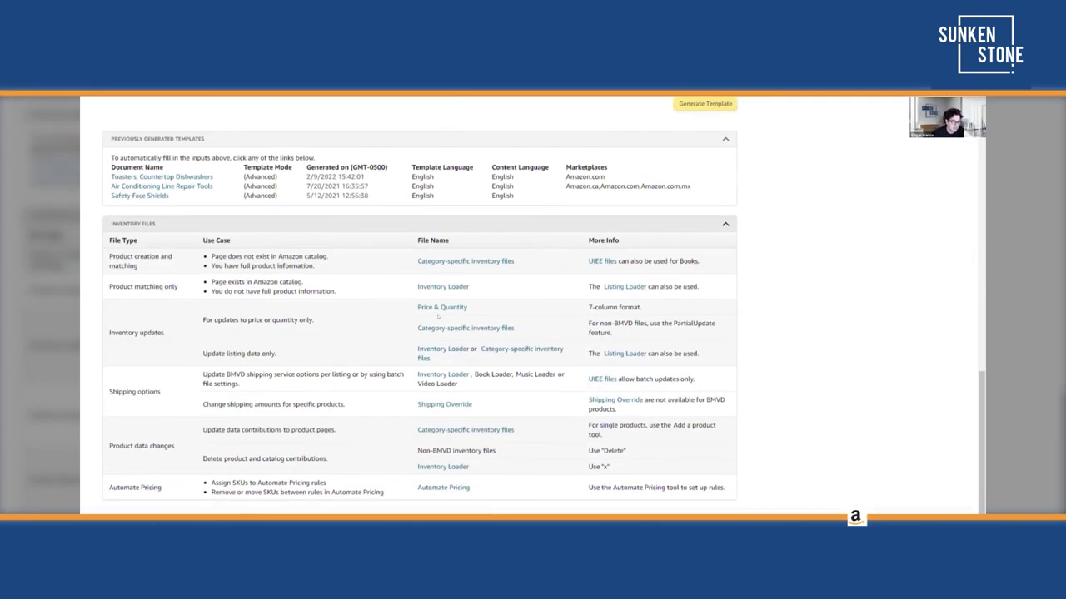
scroll(666, 283, "up", 1)
scroll(887, 256, "down", 1)
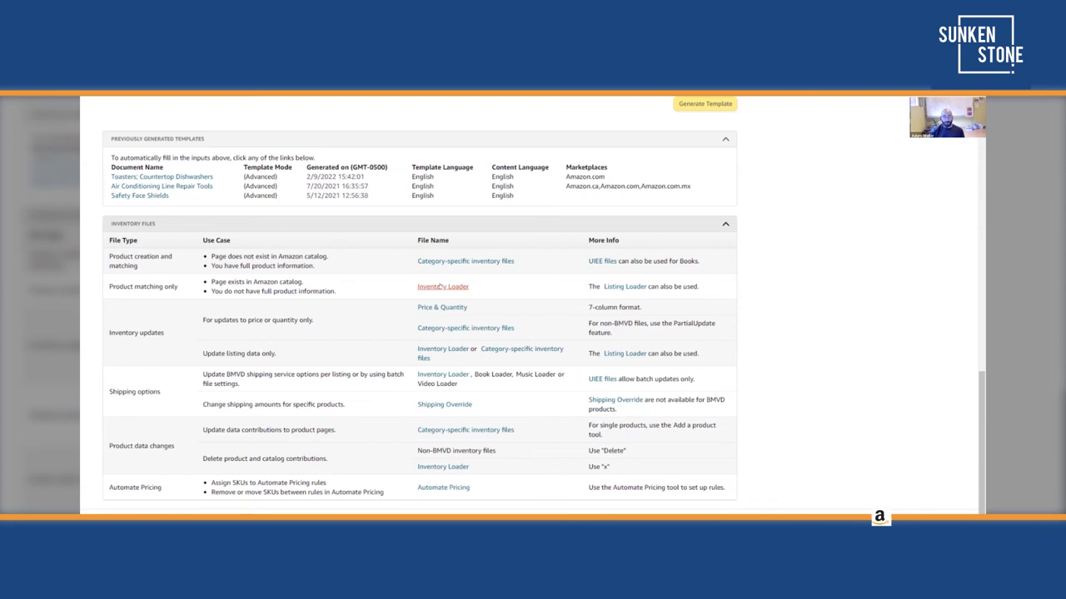
Open the Inventory Loader template from the product matching file's help page and read how to use it
left_click(441, 286)
scroll(441, 285, "down", 2)
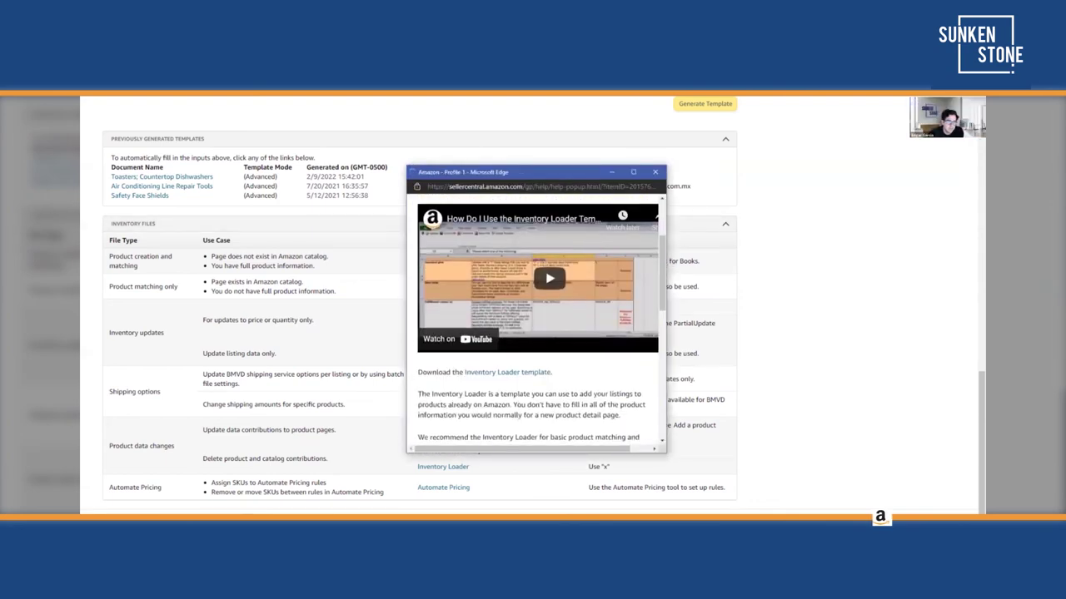
scroll(537, 317, "down", 3)
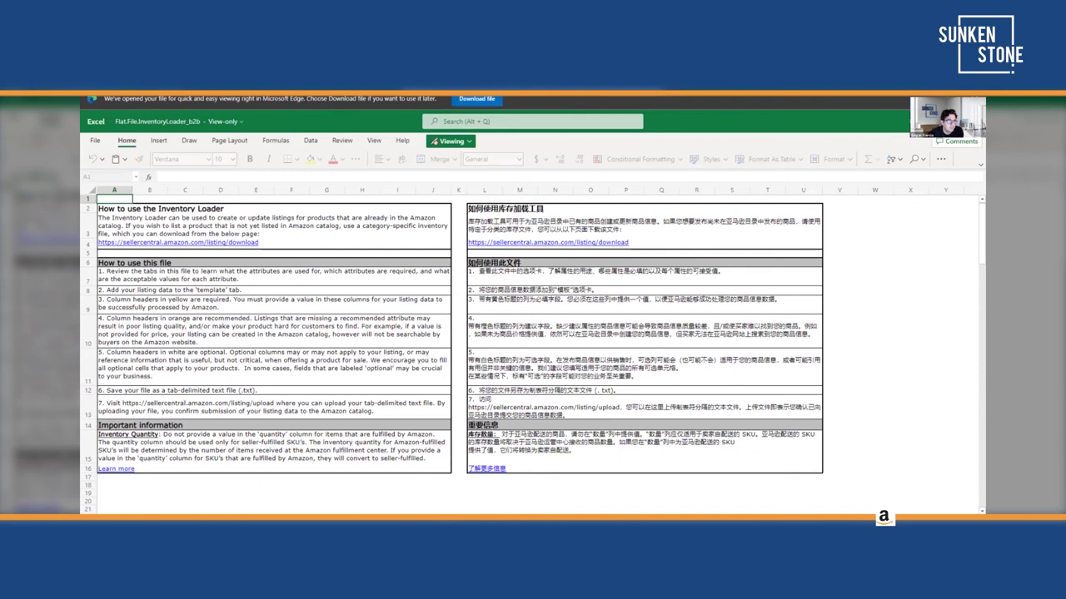
scroll(356, 408, "down", 2)
scroll(357, 408, "up", 2)
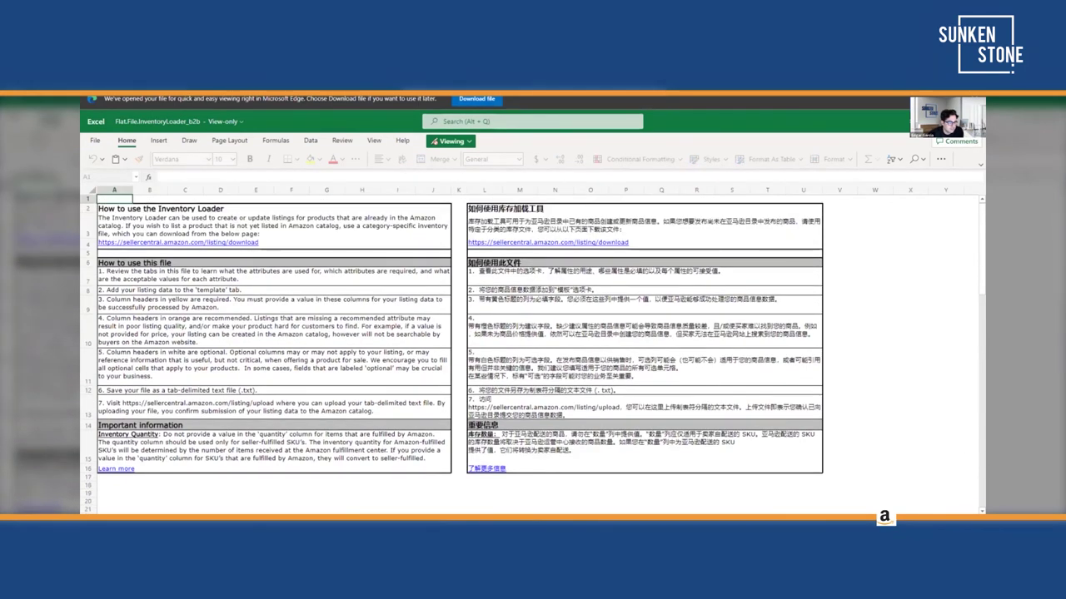
Switch to the Inventory Loader's template sheet and examine its column headers through california_proposition_65_chemical_names5, returning to sku
key("ctrl+Page_Down")
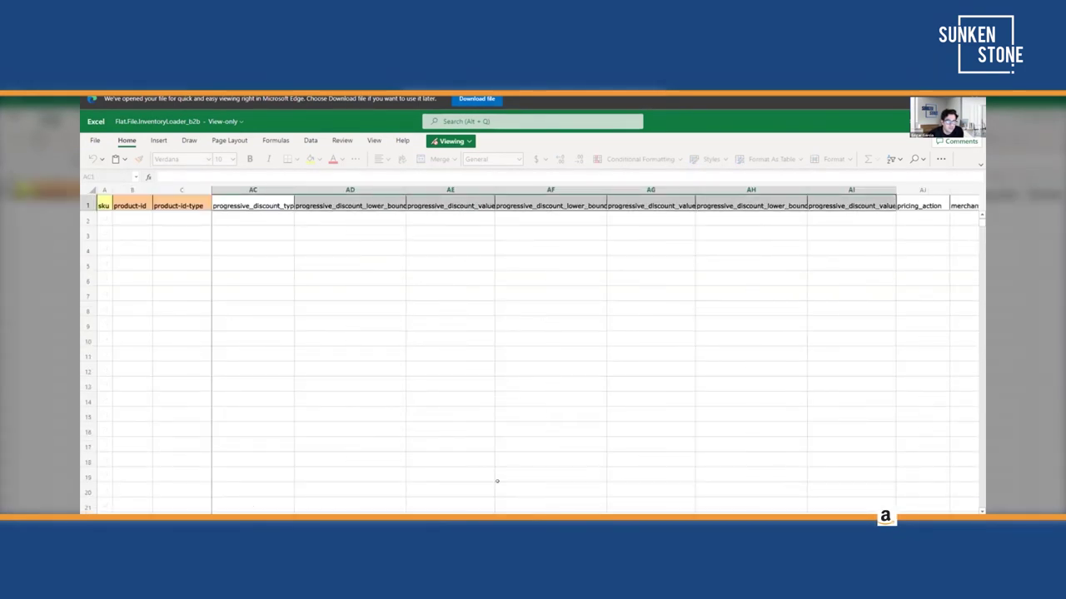
scroll(497, 480, "left", 10)
scroll(309, 506, "right", 12)
scroll(361, 506, "right", 10)
scroll(487, 483, "right", 10)
scroll(550, 474, "right", 3)
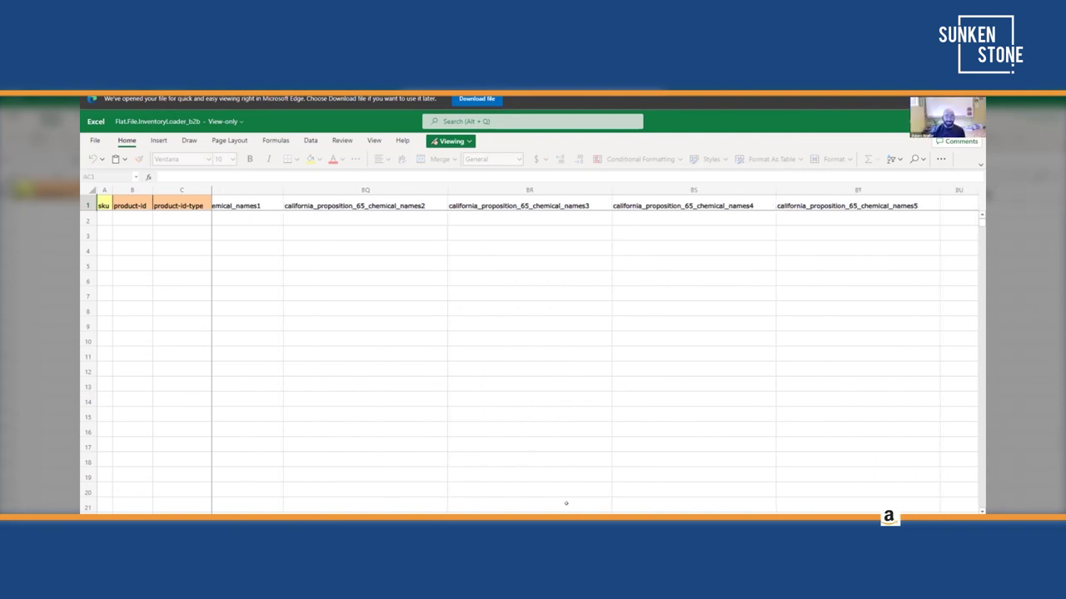
scroll(532, 350, "left", 20)
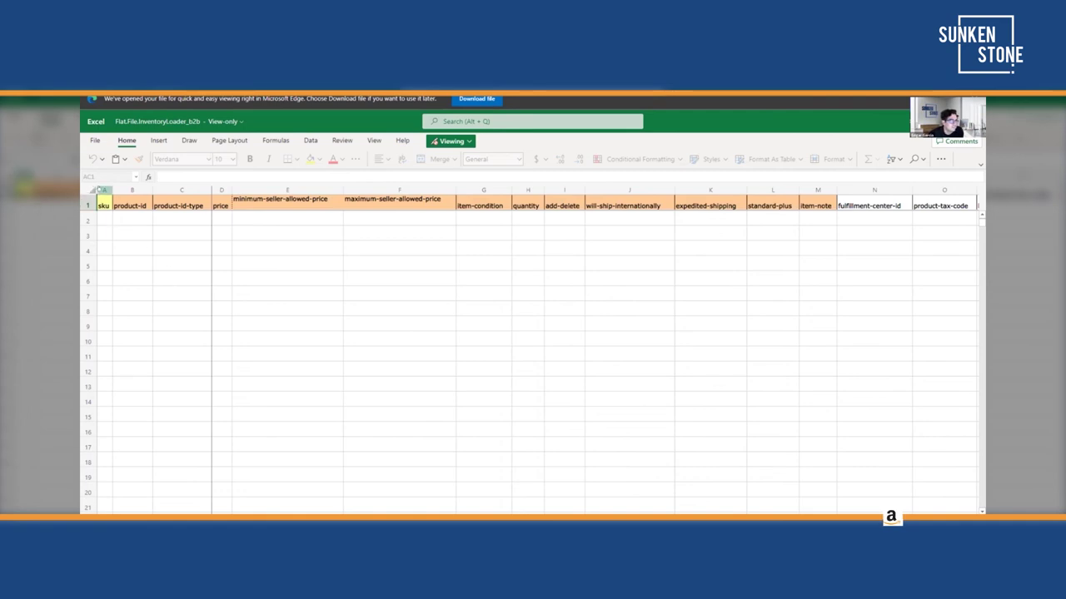
Highlight the required and recommended columns from sku through item-note, ending on the first sku entry cell
left_click(102, 190)
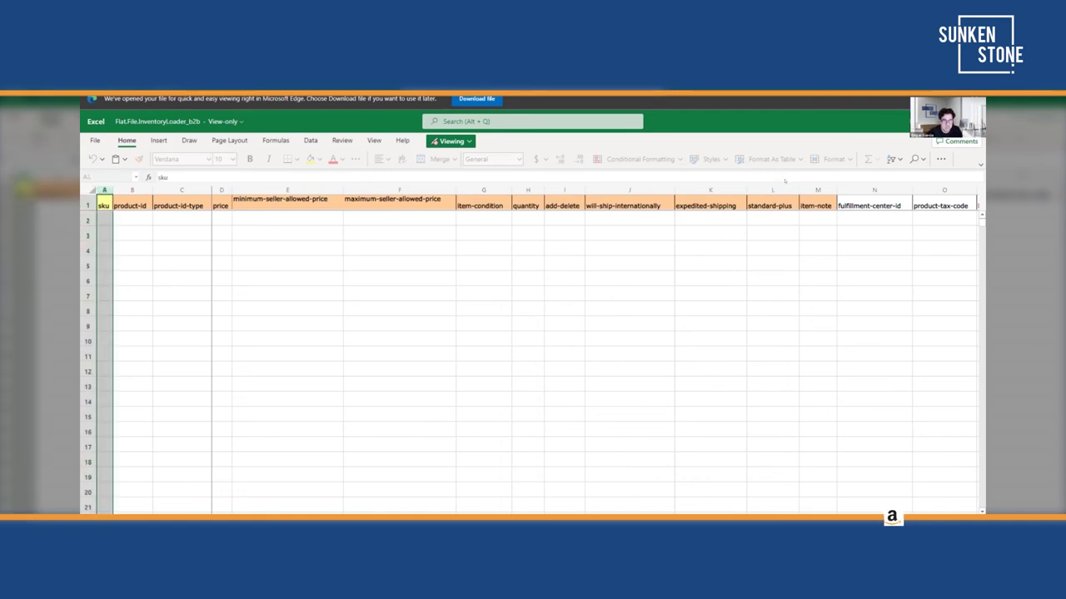
left_click(816, 188, "shift")
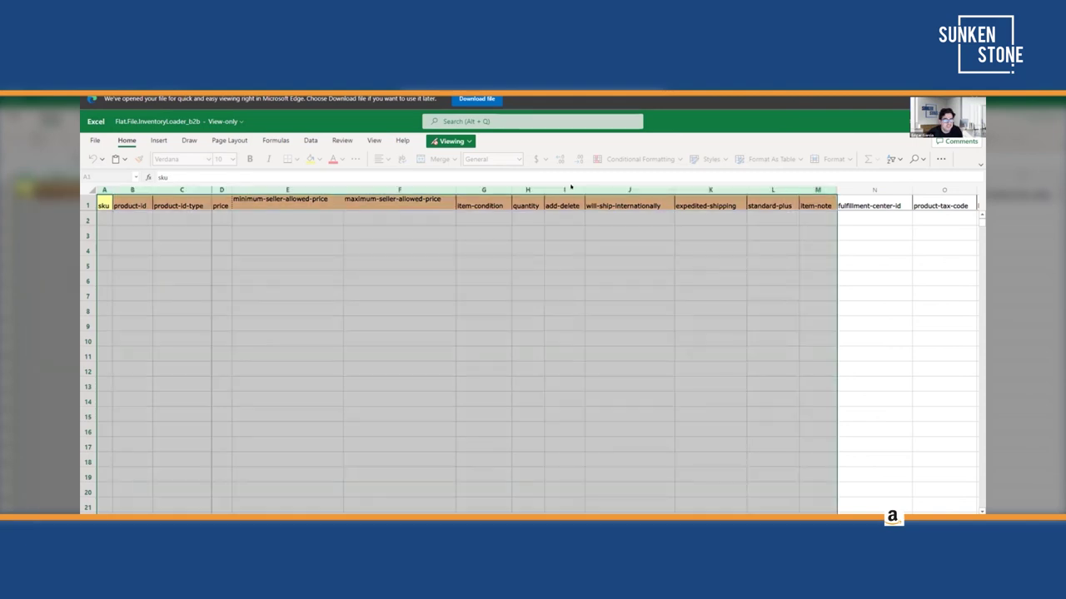
left_click(105, 215)
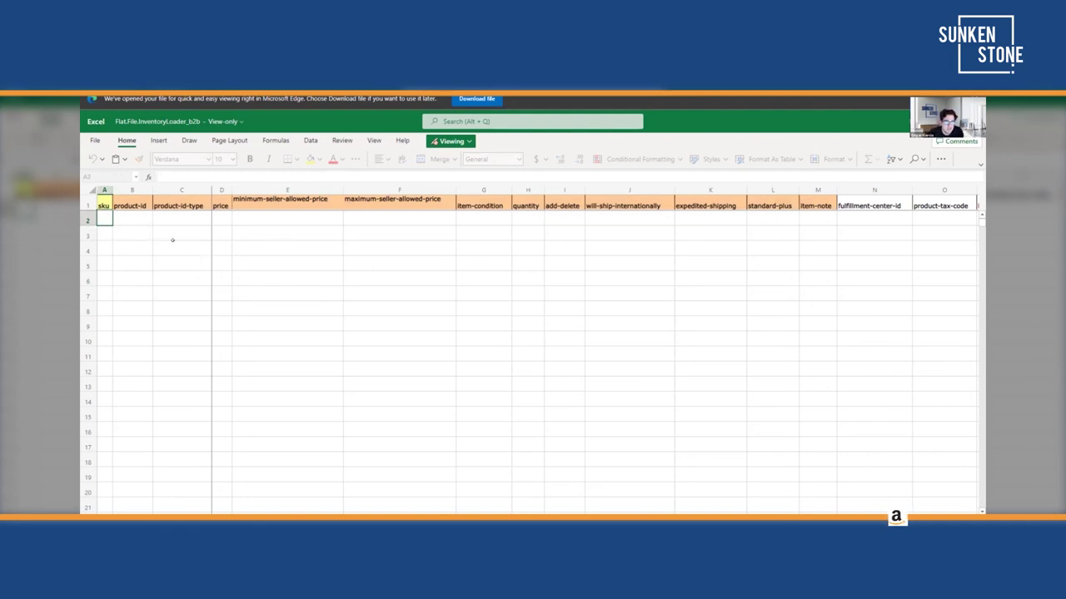
Go over the first-row entry cells for sku, product-id and product-id-type, ending on product-id-type
left_click(136, 217)
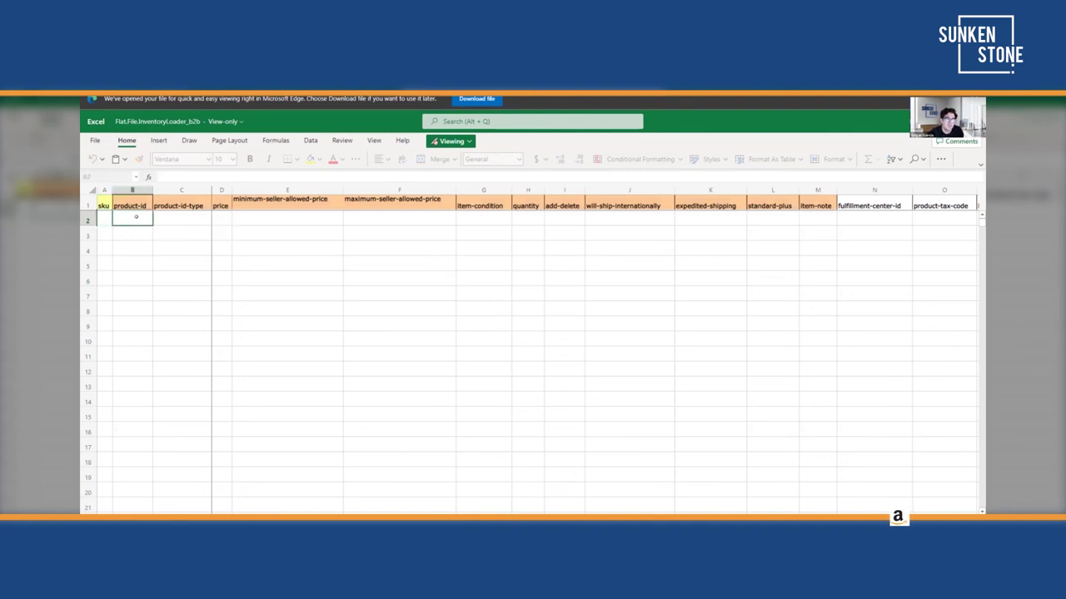
key("Tab")
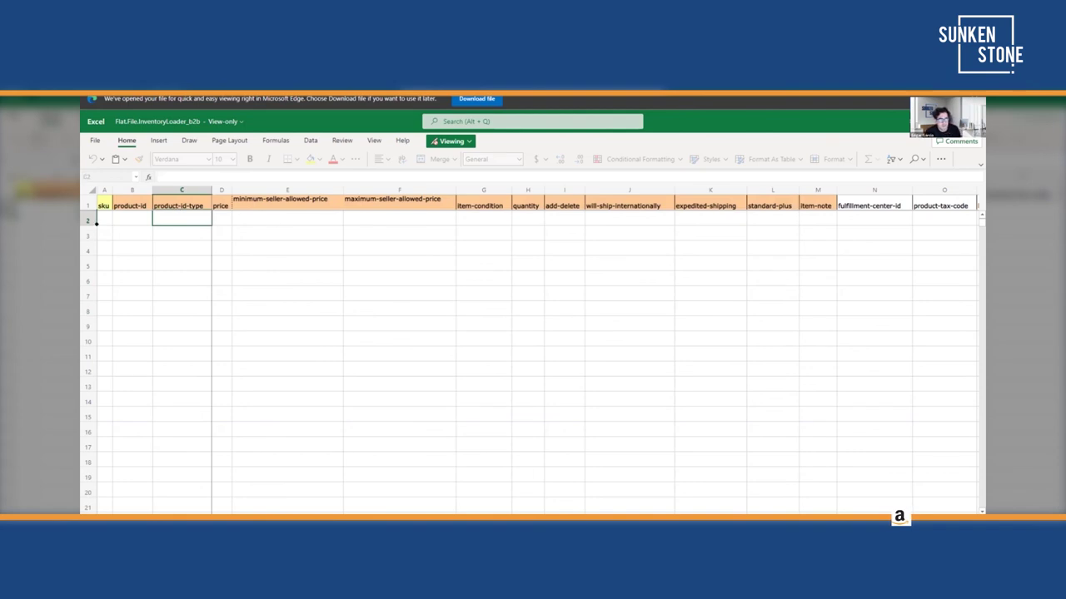
left_click(104, 216)
left_click(133, 217)
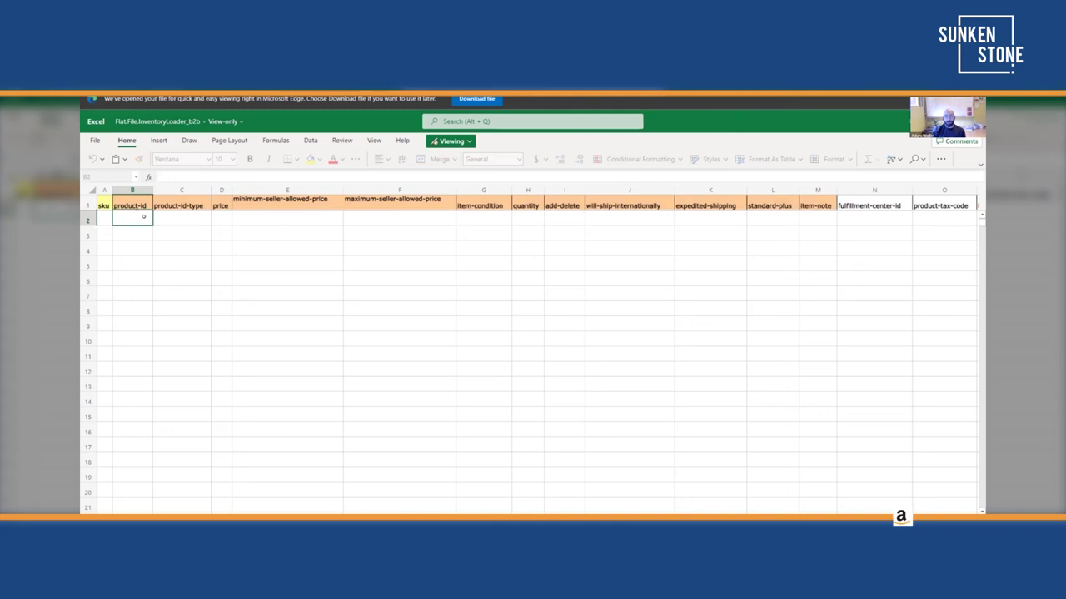
key("Tab")
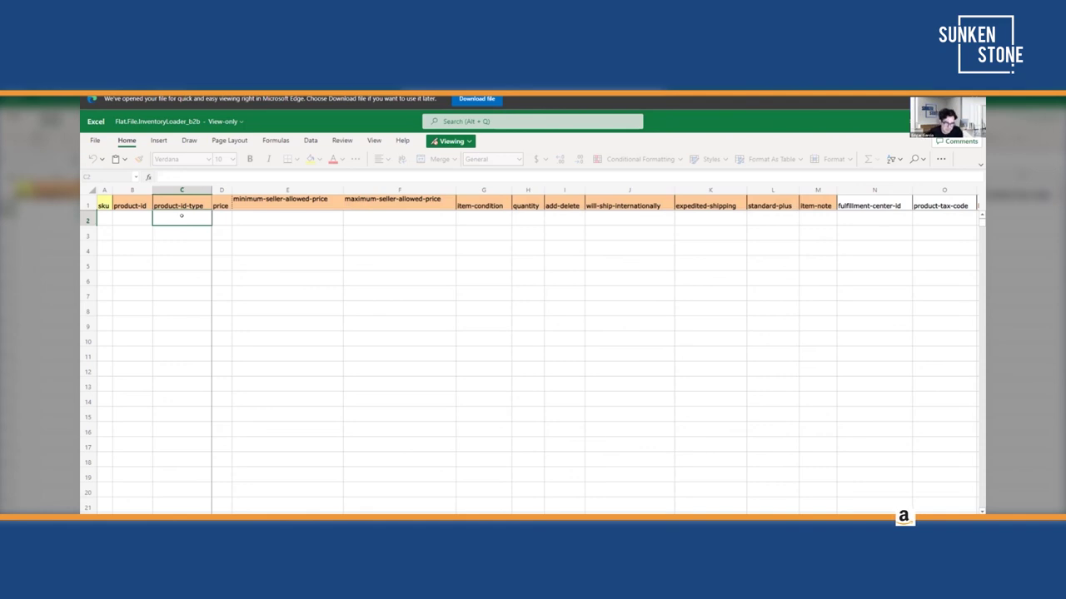
Check the first-row entry cells for price and minimum-seller-allowed-price, and return to the product-id cell
left_click(218, 216)
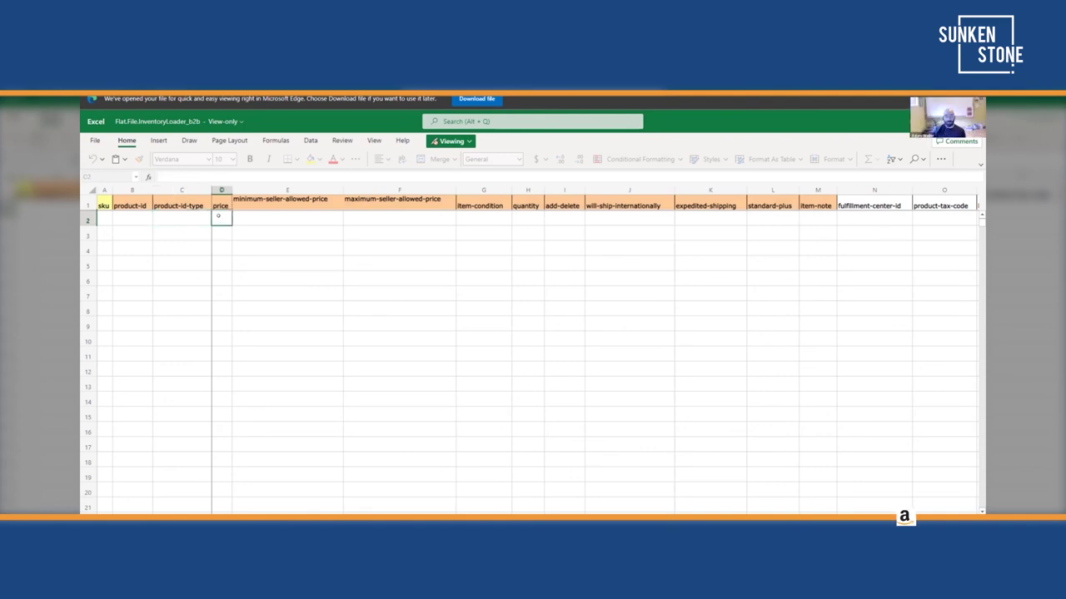
left_click(265, 213)
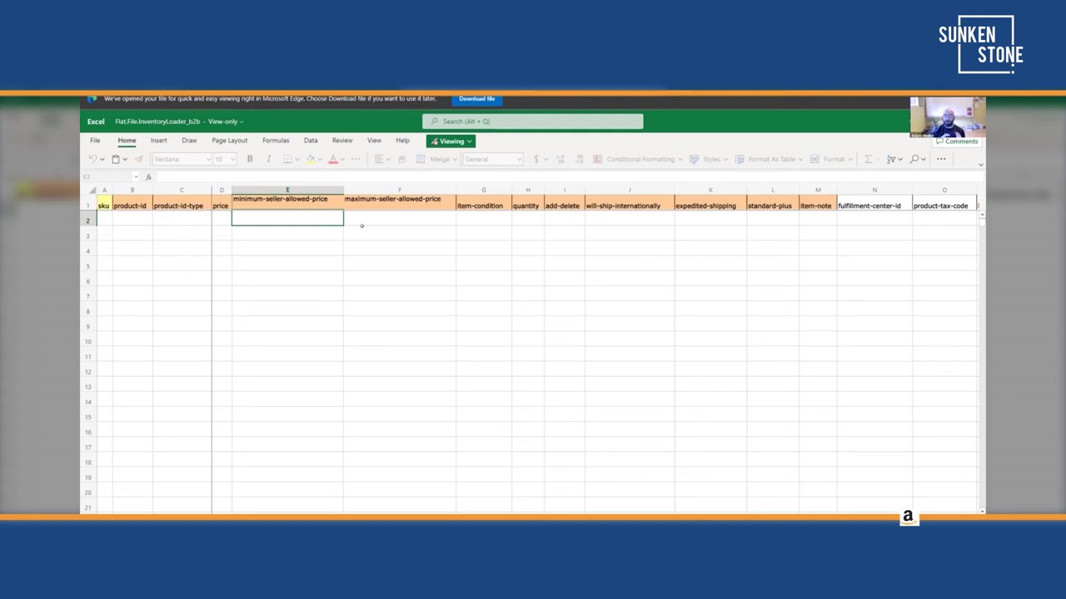
left_click(118, 216)
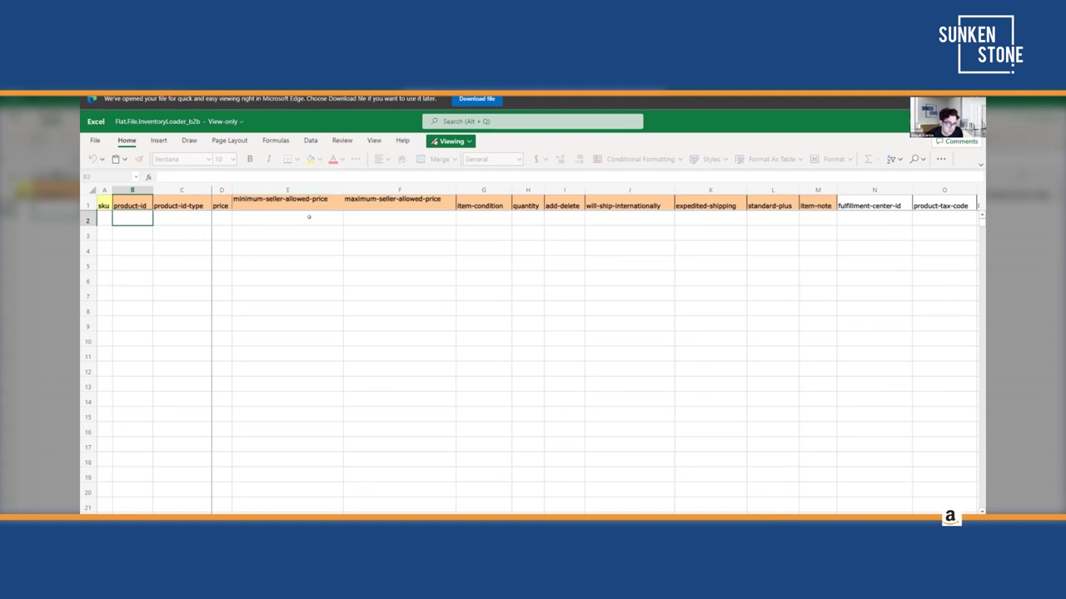
Check the first-row entry cells under item-condition, quantity and add-delete
left_click(469, 215)
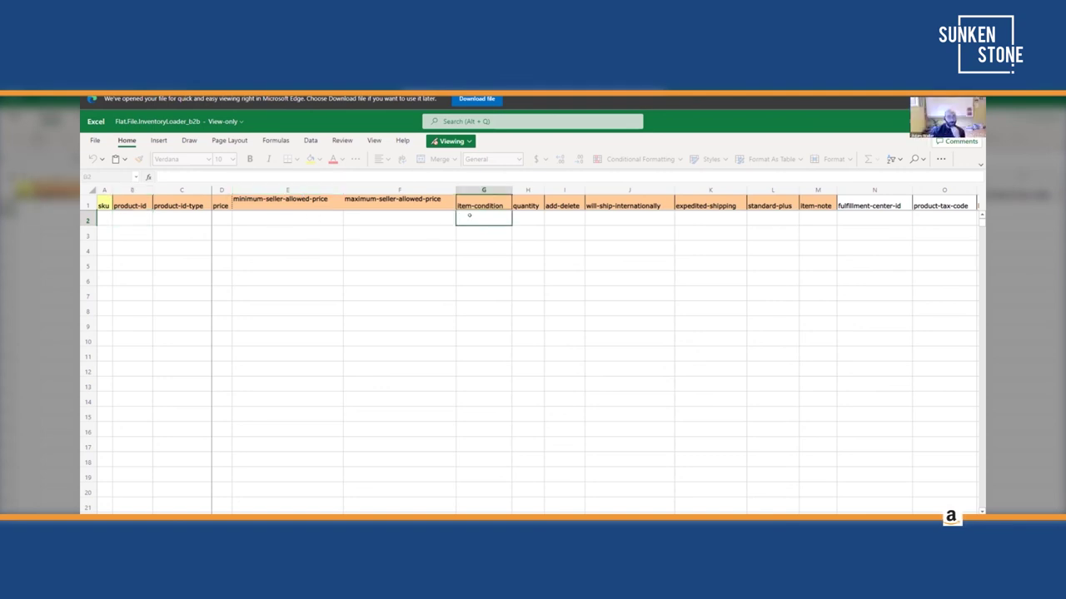
left_click(526, 219)
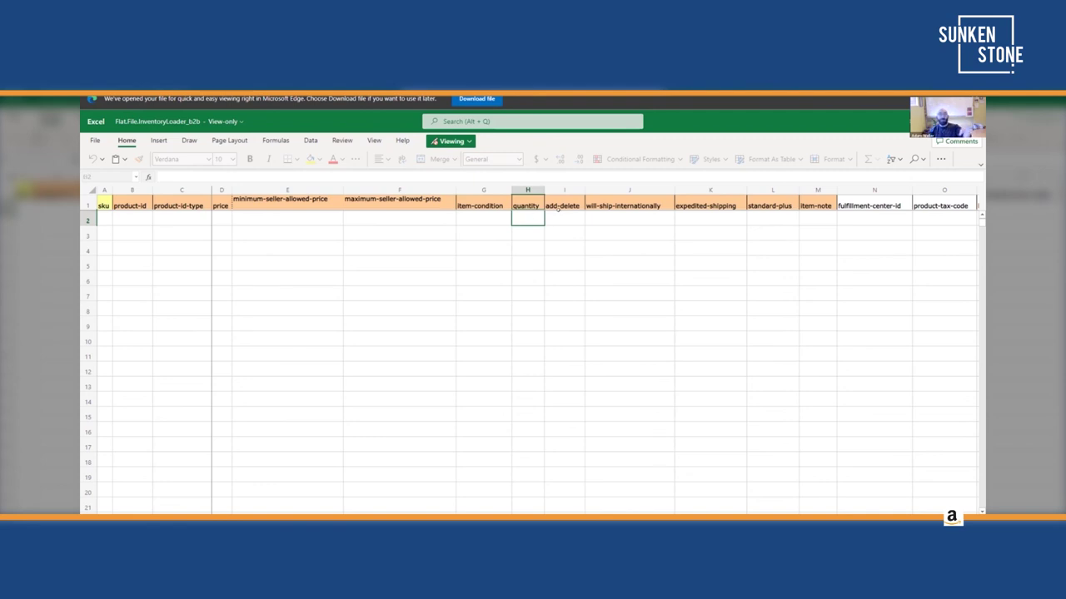
left_click(550, 216)
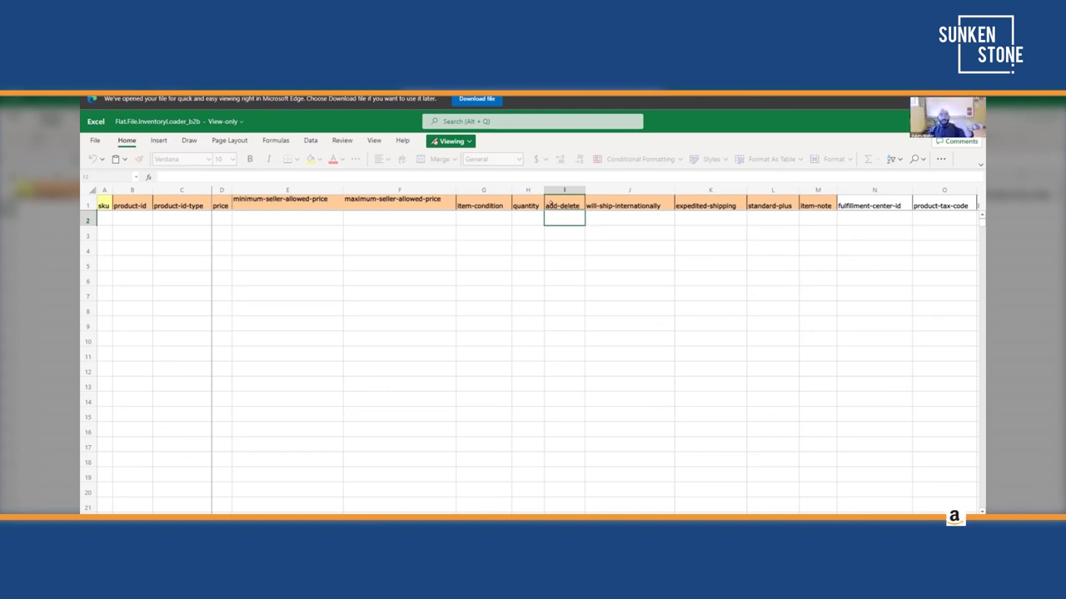